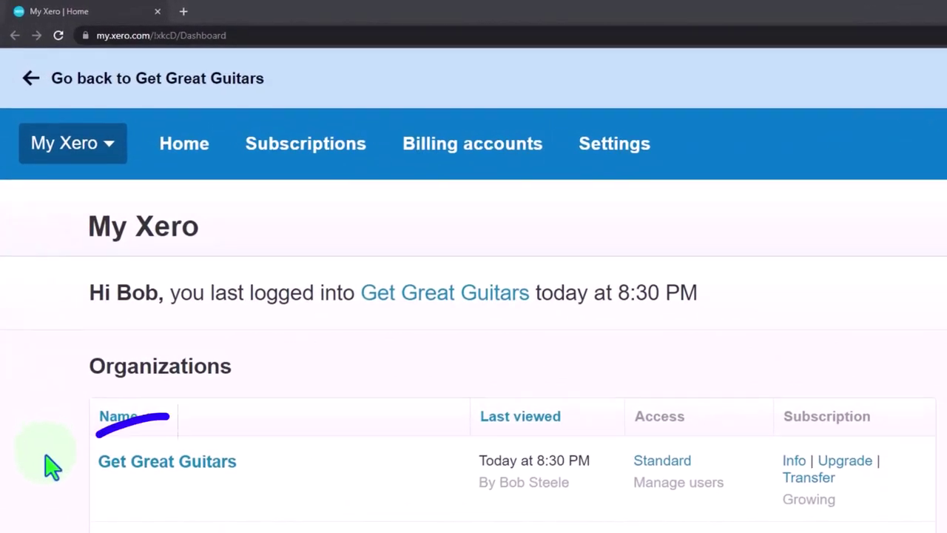
# Step: Open the Get Great Guitars organization and duplicate its dashboard browser tab twice
pyautogui.click(148, 470)
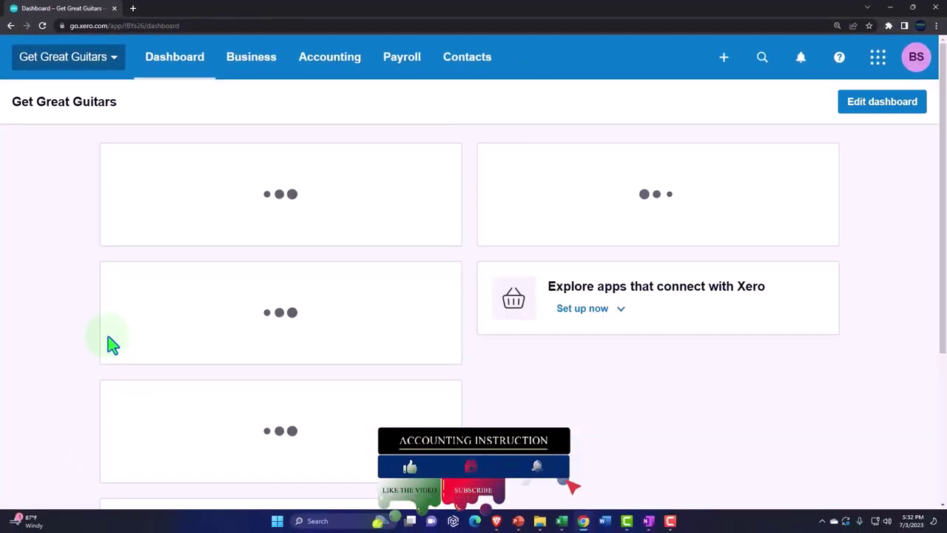
pyautogui.rightClick(96, 12)
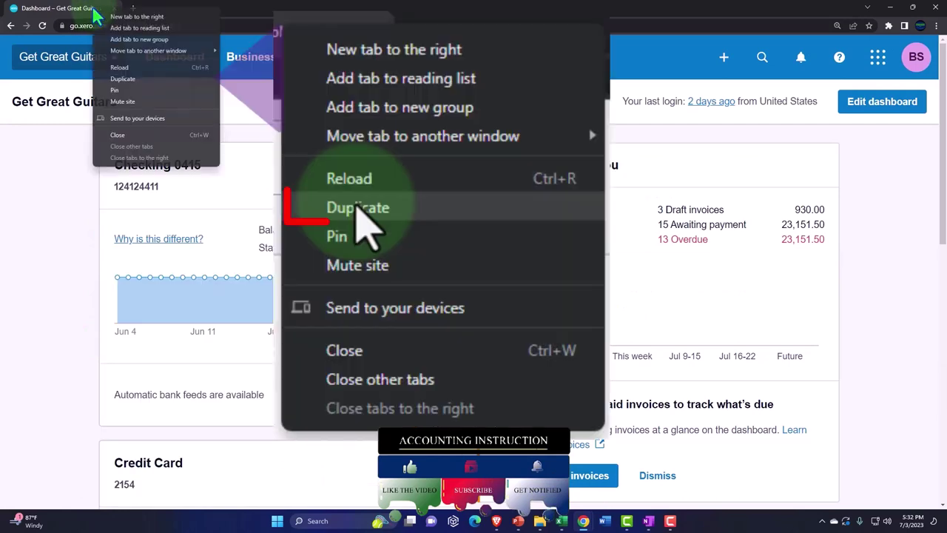
pyautogui.click(139, 83)
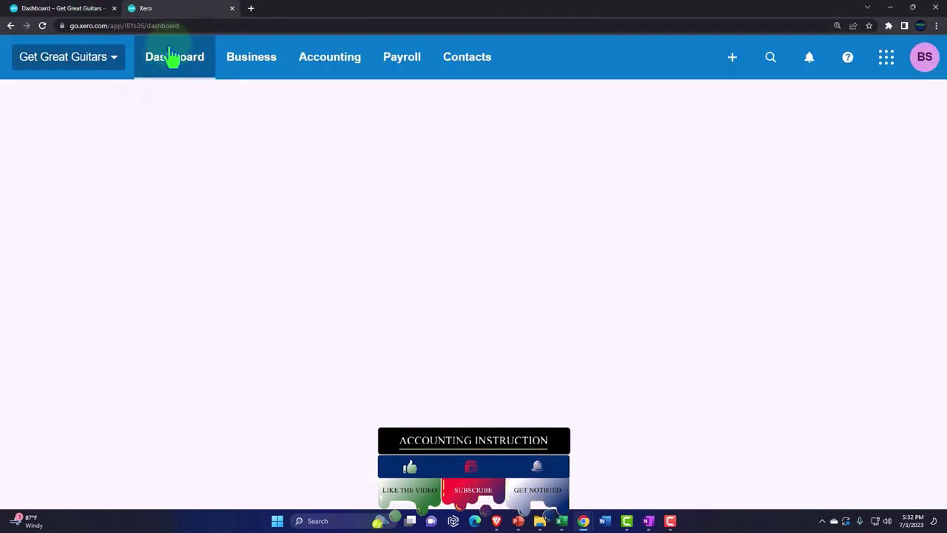
pyautogui.rightClick(185, 12)
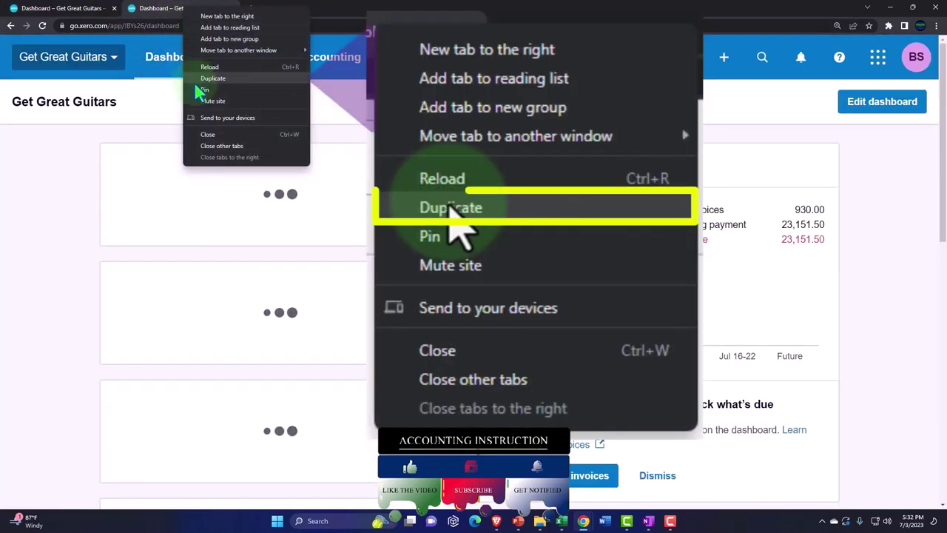
pyautogui.click(226, 79)
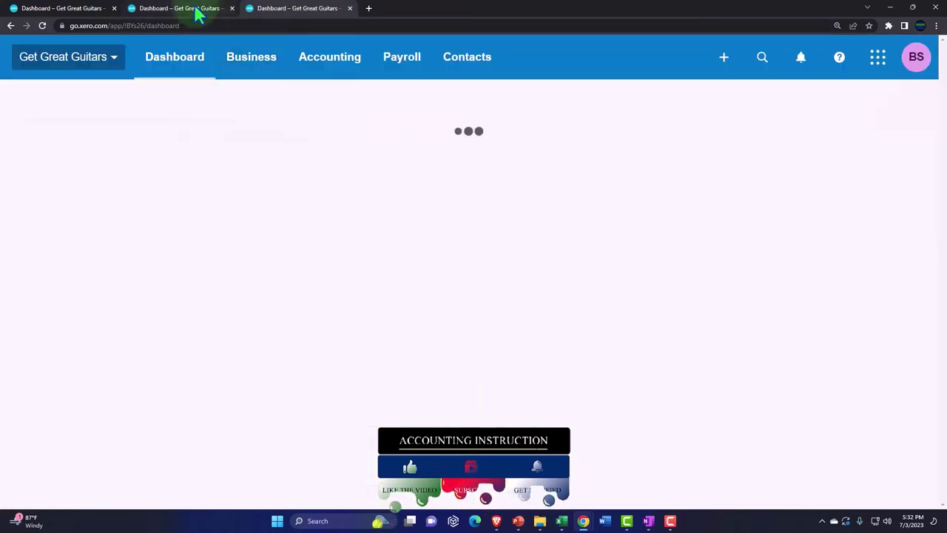
# Step: Open the Balance Sheet Comp report in the second tab and the Income Statement Comp report in the third, and review its income and cost of goods sold
pyautogui.click(312, 63)
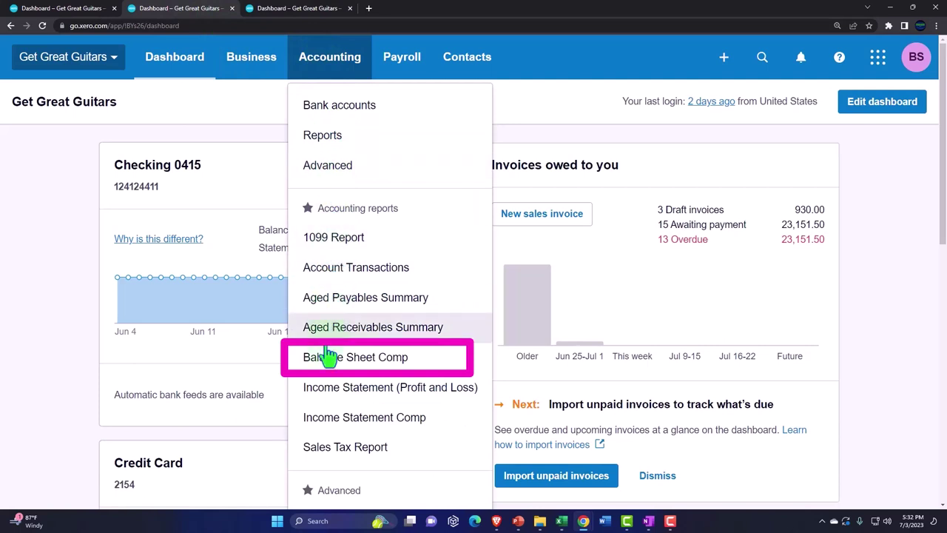
pyautogui.click(422, 363)
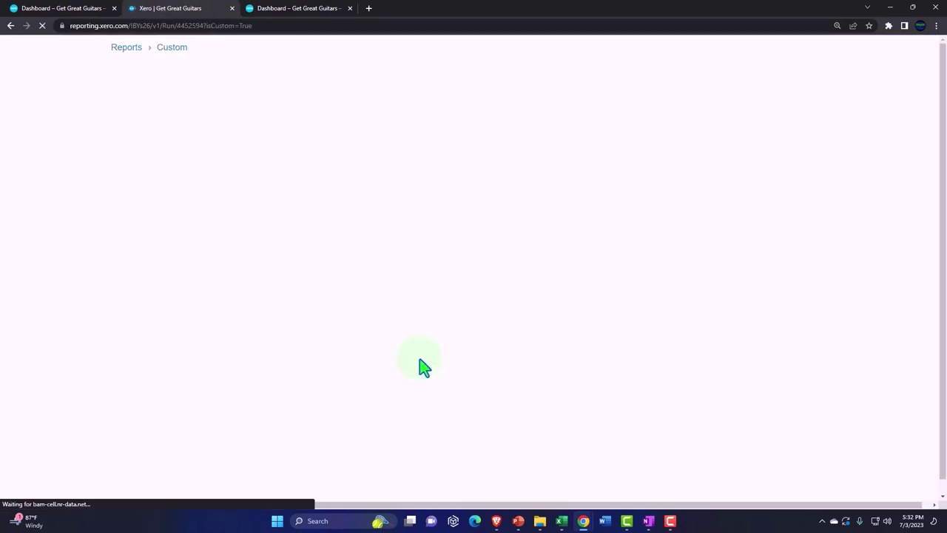
pyautogui.click(280, 12)
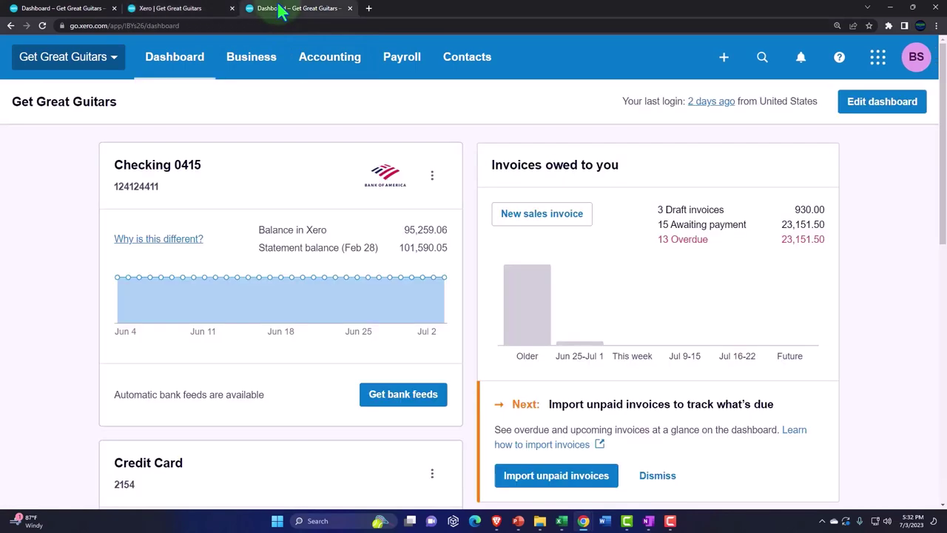
pyautogui.click(330, 65)
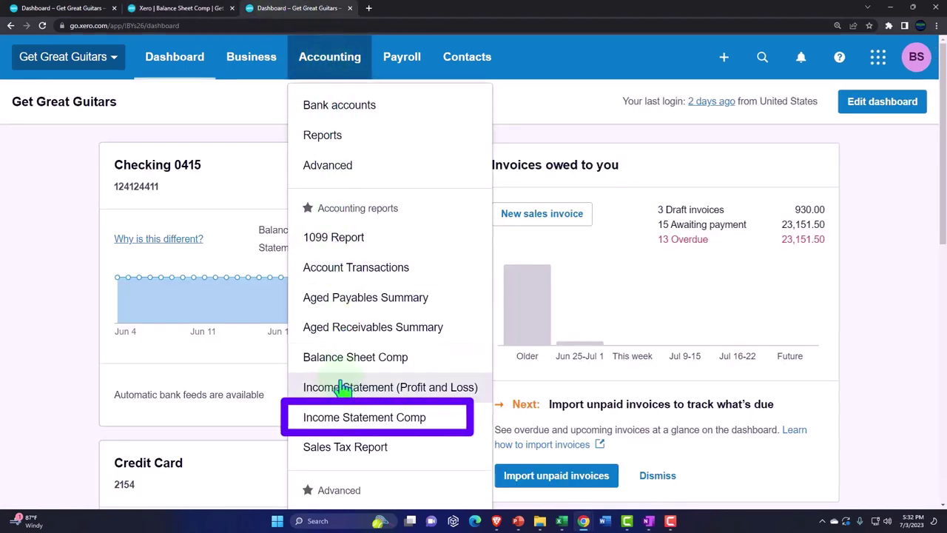
pyautogui.click(446, 423)
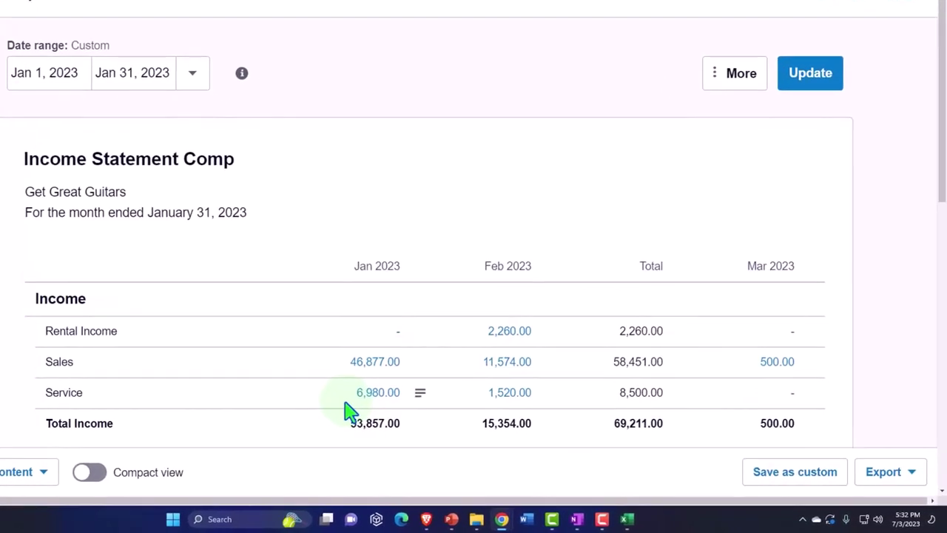
pyautogui.scroll(-2, 347, 410)
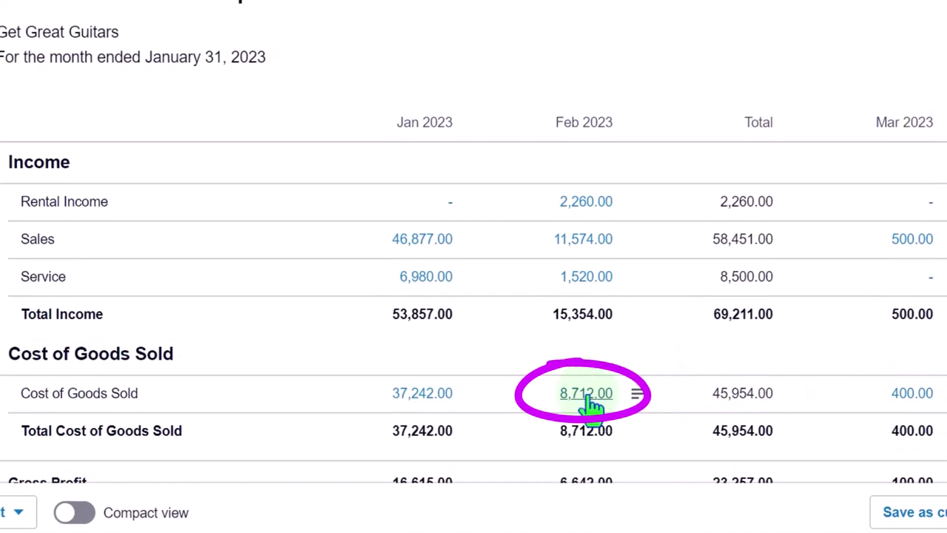
pyautogui.scroll(-1, 589, 405)
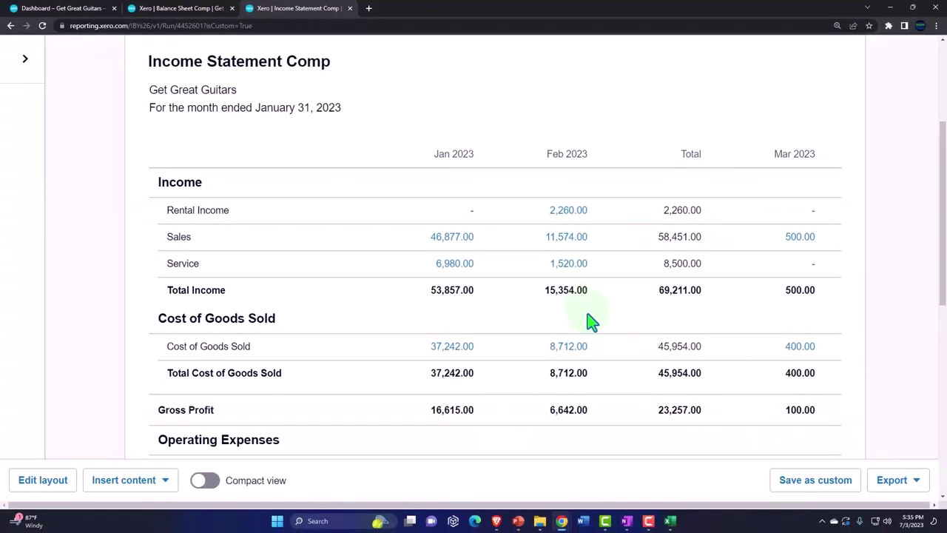
# Step: Switch to the AR invoice adjustment workbook in Excel and clear the contents of E2:F2
pyautogui.click(671, 523)
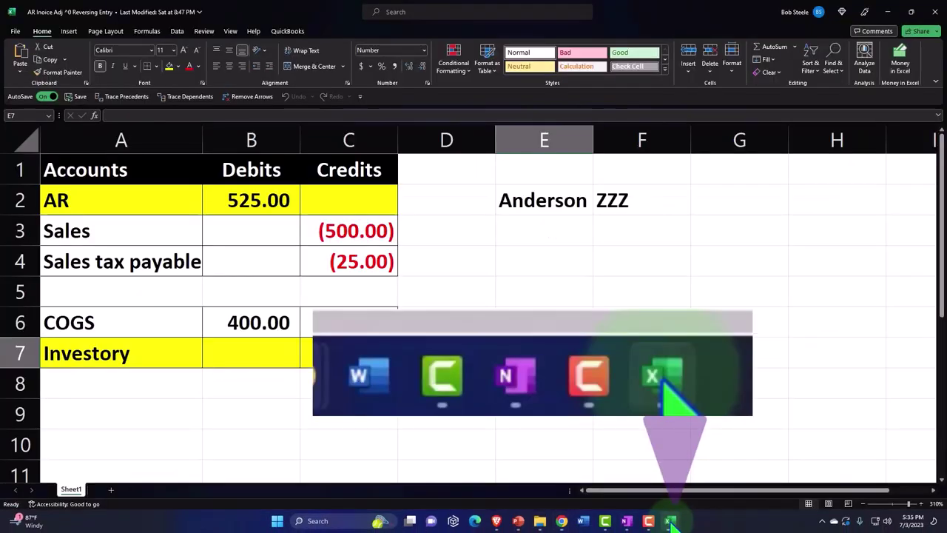
pyautogui.moveTo(543, 200); pyautogui.dragTo(602, 200)
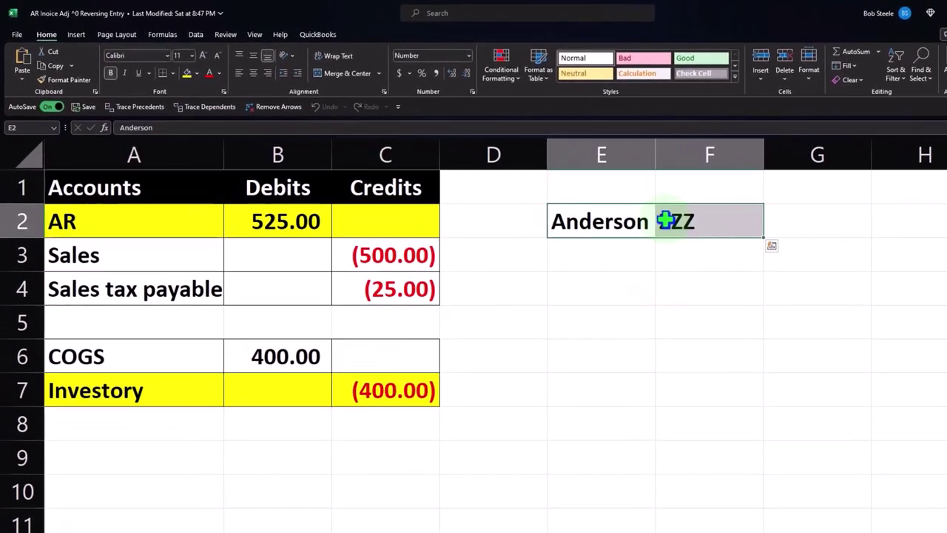
pyautogui.press('Delete')
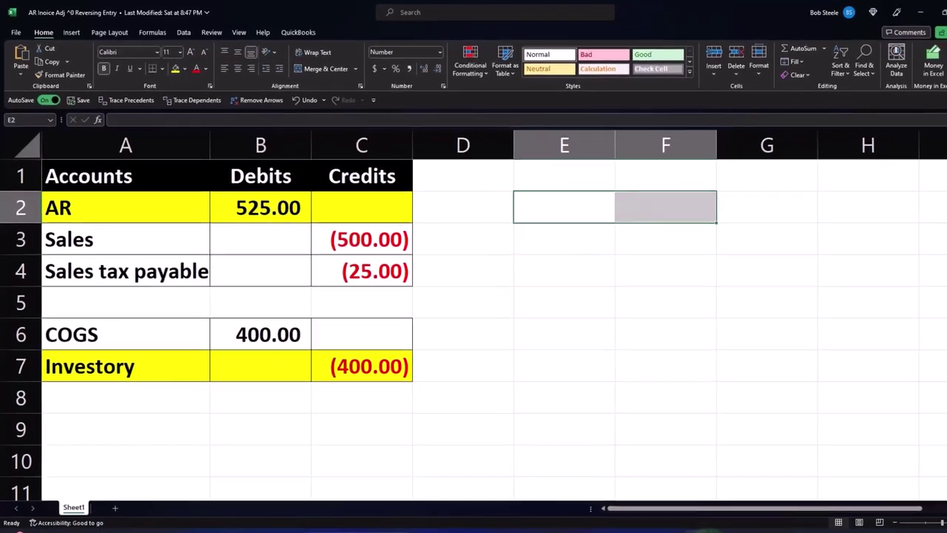
# Step: Return to Xero, open the Anderson Guitars invoice behind the March 2023 sales amount, and compare it with the journal entry in Excel
pyautogui.hotkey('alt', 'Tab')
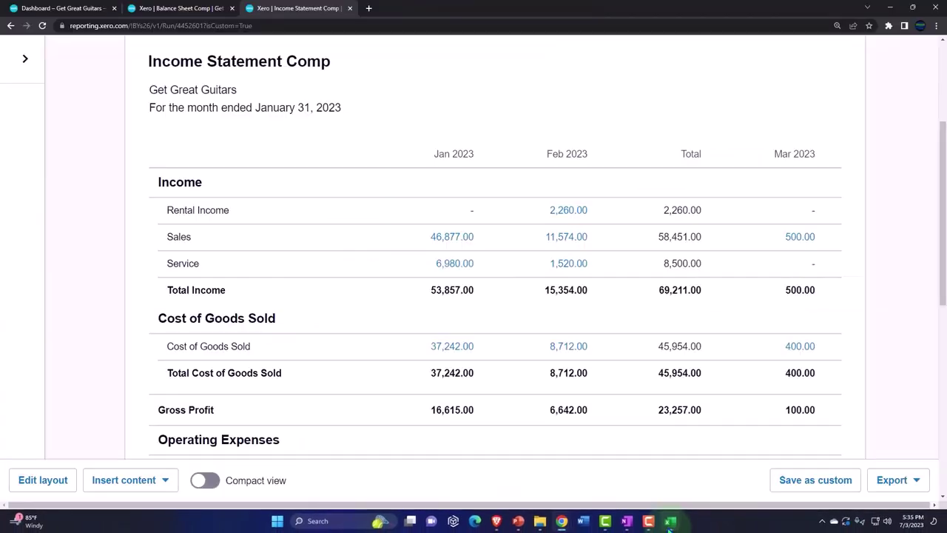
pyautogui.click(800, 238)
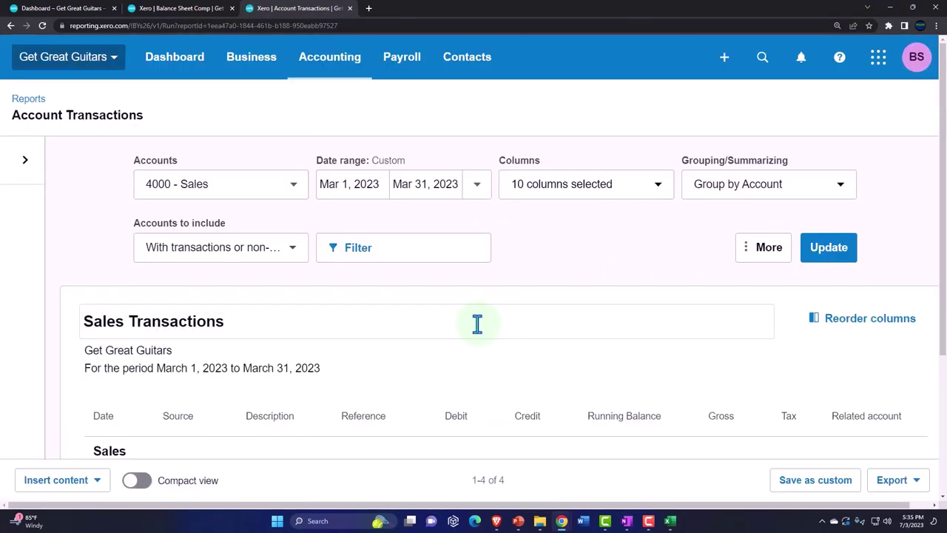
pyautogui.scroll(-3, 477, 324)
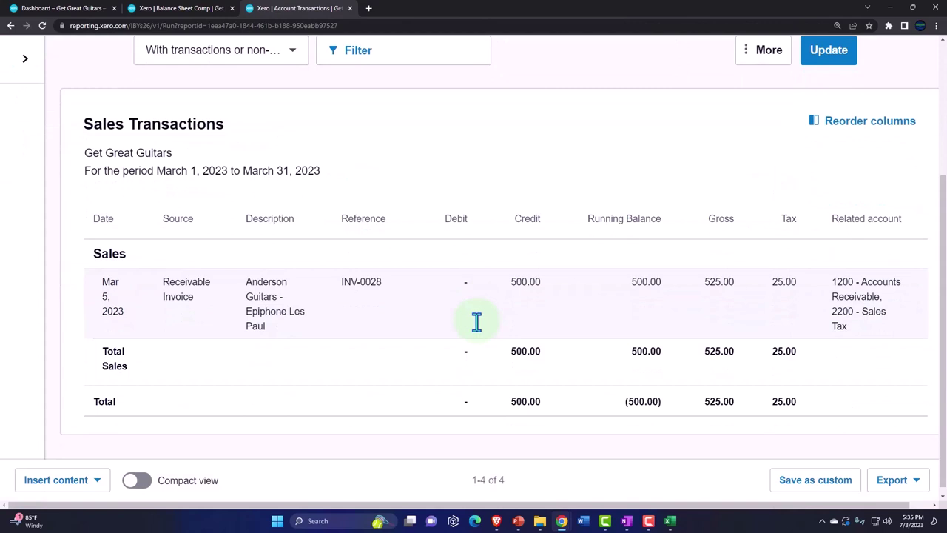
pyautogui.click(521, 295)
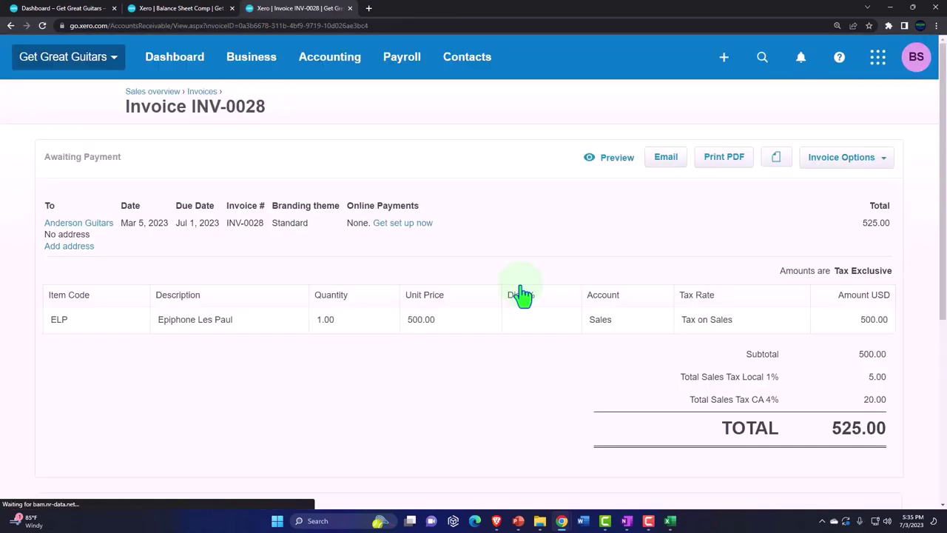
pyautogui.click(670, 520)
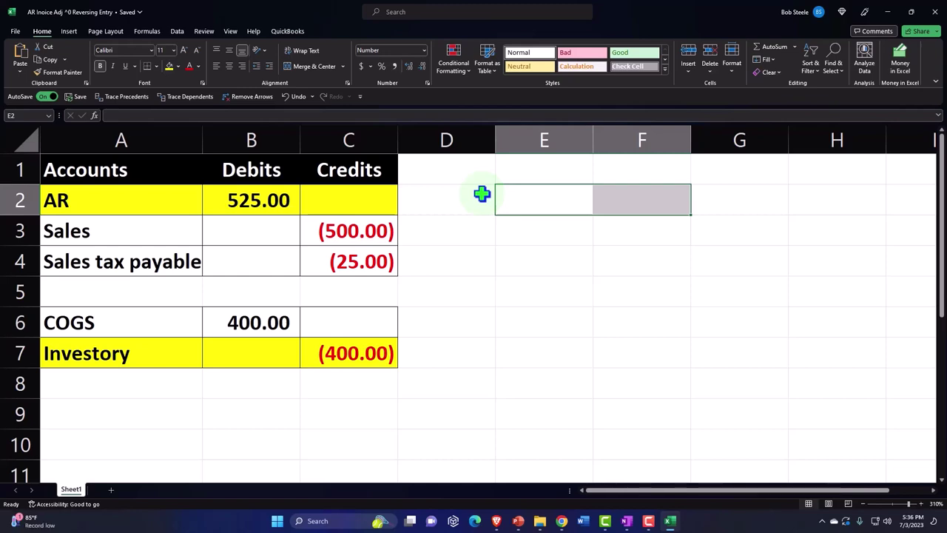
pyautogui.click(885, 12)
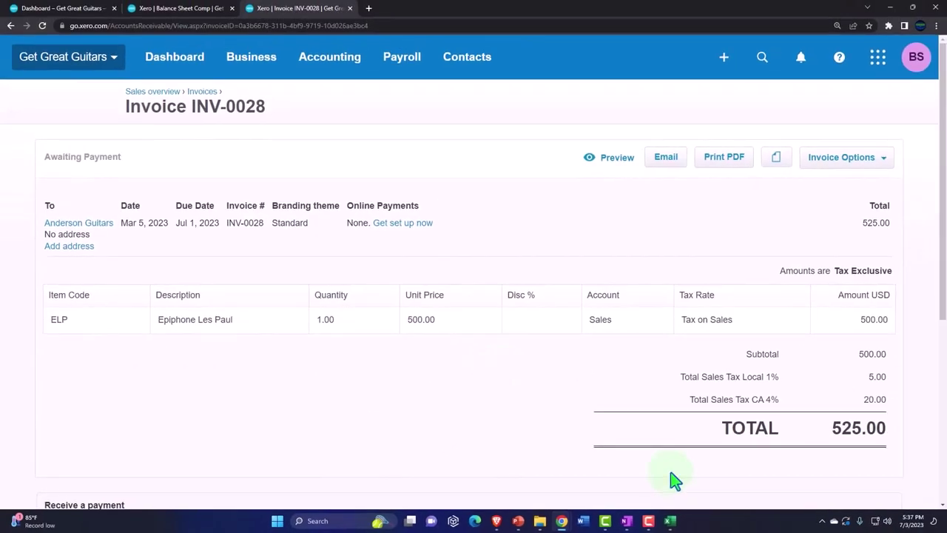
# Step: In Excel, narrow column D to a thin spacer and copy the Accounts, Debits and Credits headers from A1:C1 to E1:G1
pyautogui.click(670, 521)
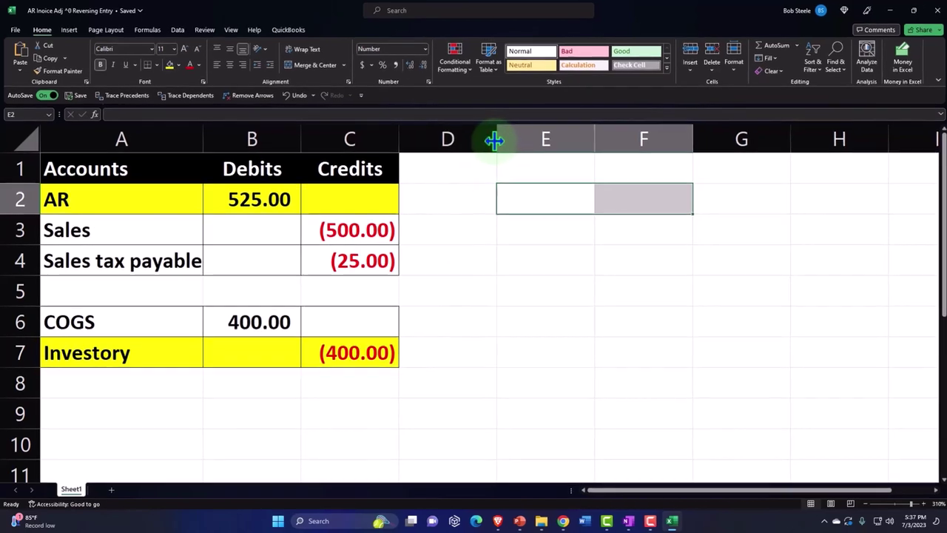
pyautogui.moveTo(494, 140); pyautogui.dragTo(411, 141)
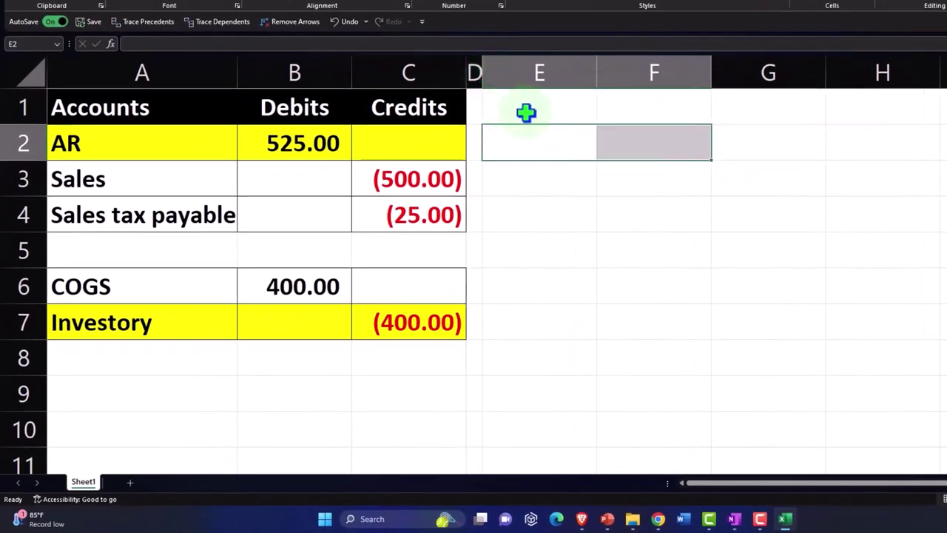
pyautogui.click(526, 112)
pyautogui.moveTo(187, 112); pyautogui.dragTo(400, 110)
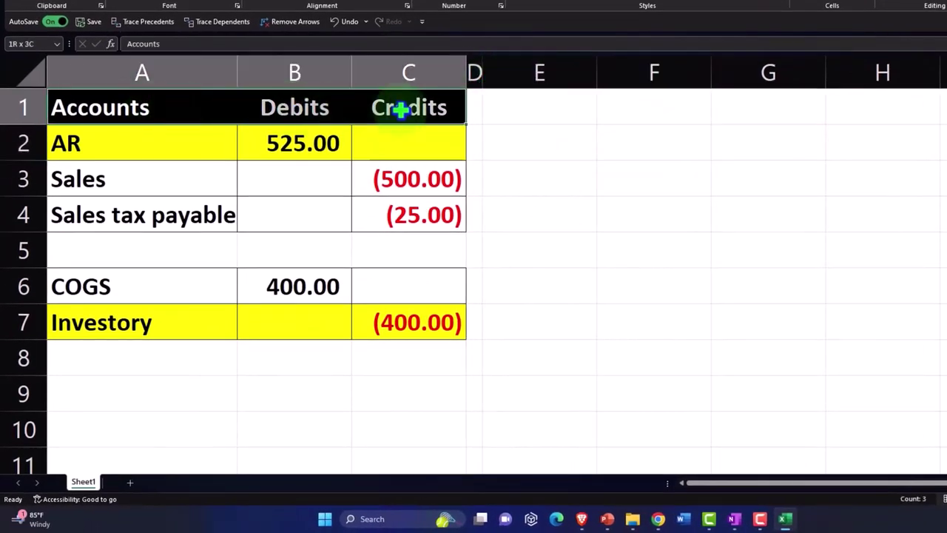
pyautogui.hotkey('ctrl', 'c')
pyautogui.click(520, 97)
pyautogui.hotkey('ctrl', 'v')
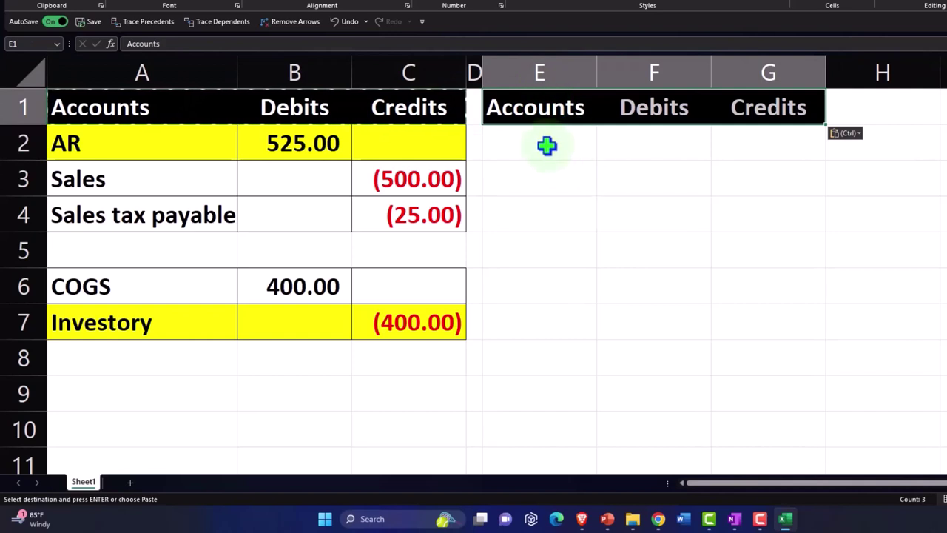
# Step: Link cell E2 to the AR account name with the formula =A2
pyautogui.click(546, 145)
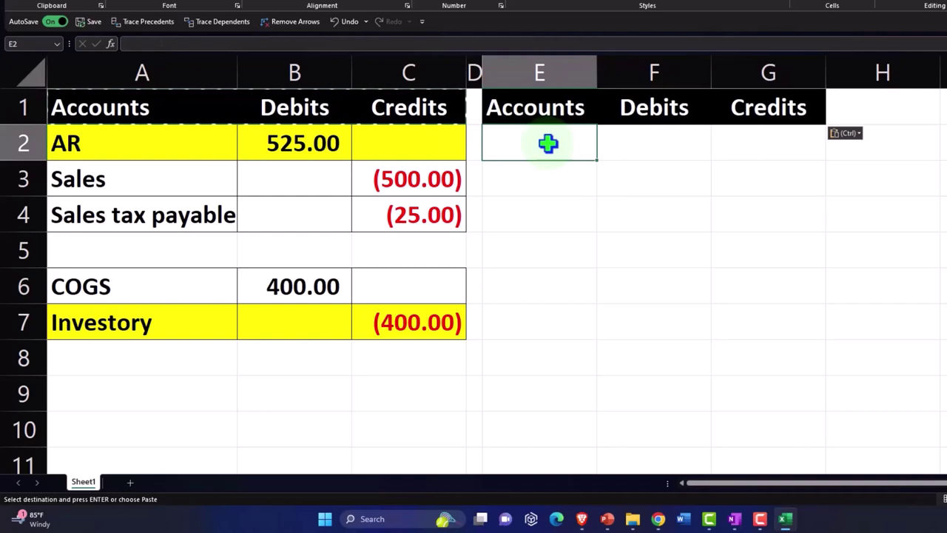
pyautogui.write('=')
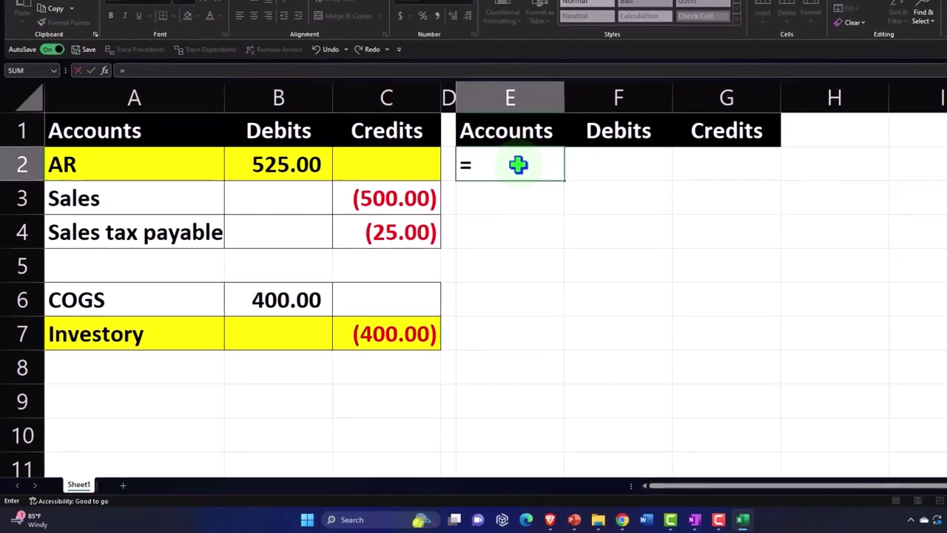
pyautogui.press('Left')
pyautogui.press('Left')
pyautogui.press('Left')
pyautogui.press('Left')
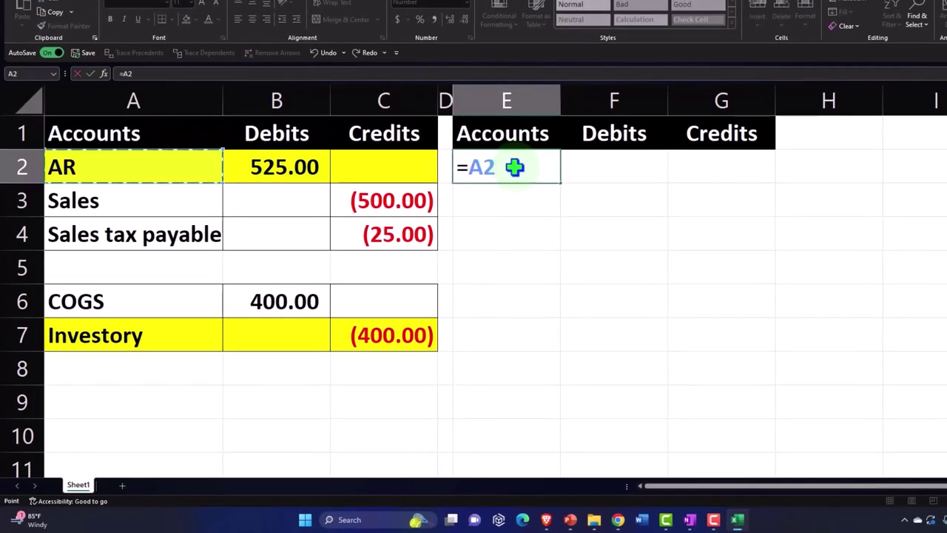
pyautogui.press('Return')
# Step: Fill the E2 formula down through E7, clearing E5 for the blank row, and widen column E to fit the account names
pyautogui.click(514, 167)
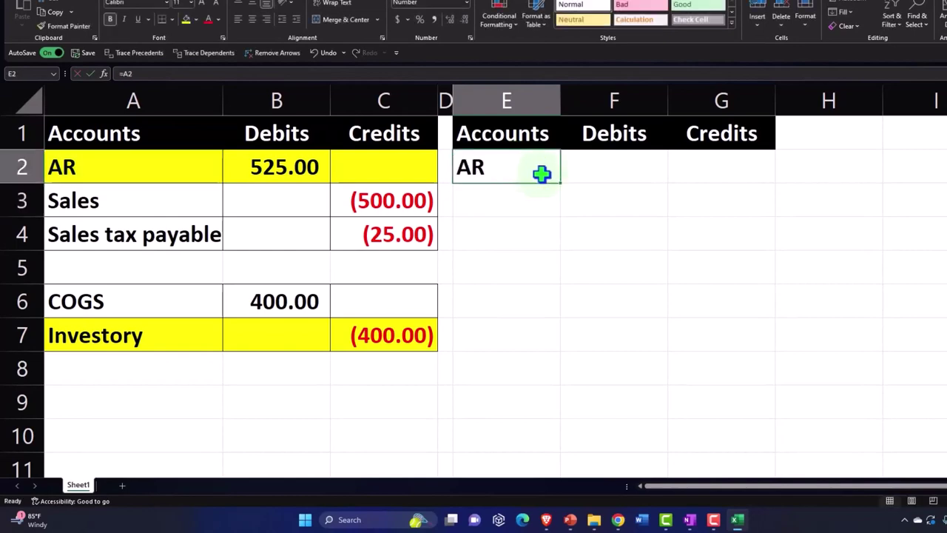
pyautogui.moveTo(562, 181); pyautogui.dragTo(562, 348)
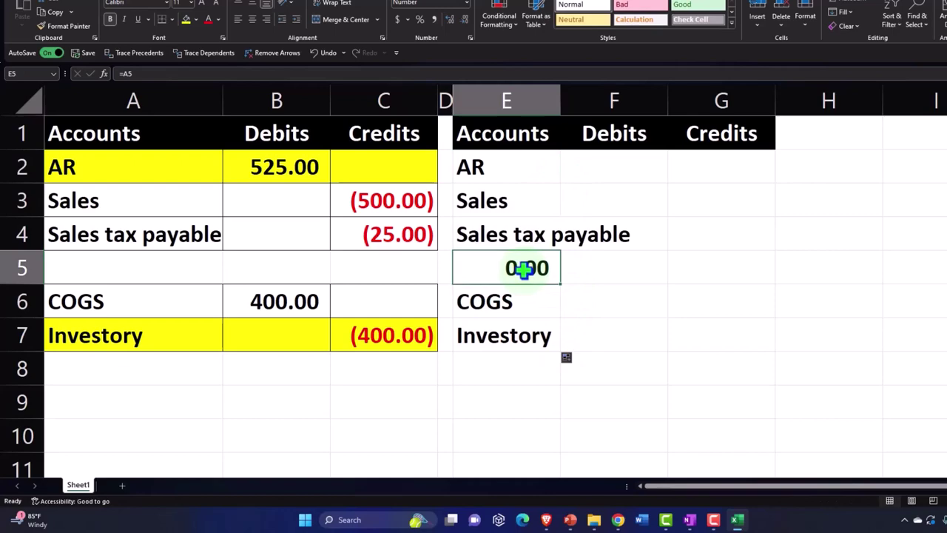
pyautogui.press('Delete')
pyautogui.moveTo(557, 96); pyautogui.dragTo(625, 97)
# Step: Enter the reversing AR credit in G2 as the negative of the debit in B2
pyautogui.click(734, 179)
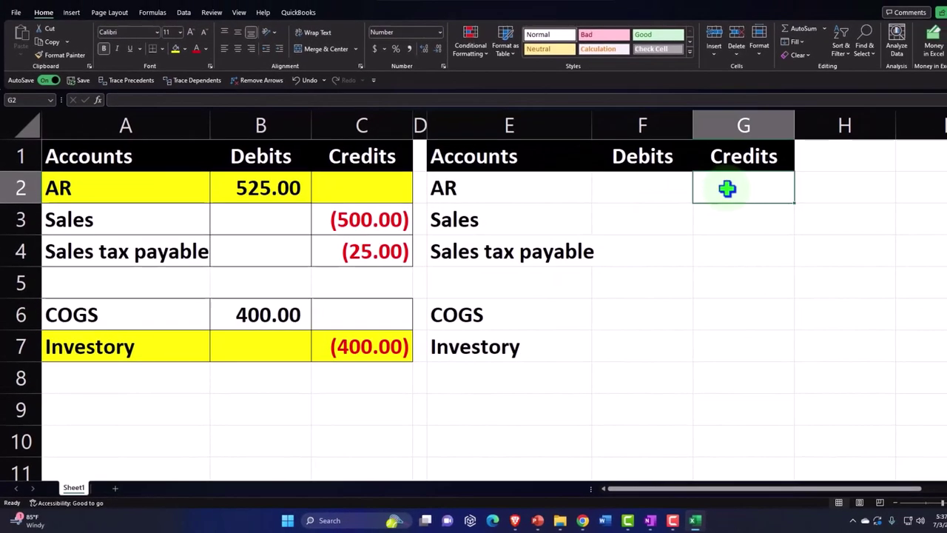
pyautogui.write('-')
pyautogui.press('Left')
pyautogui.press('Left')
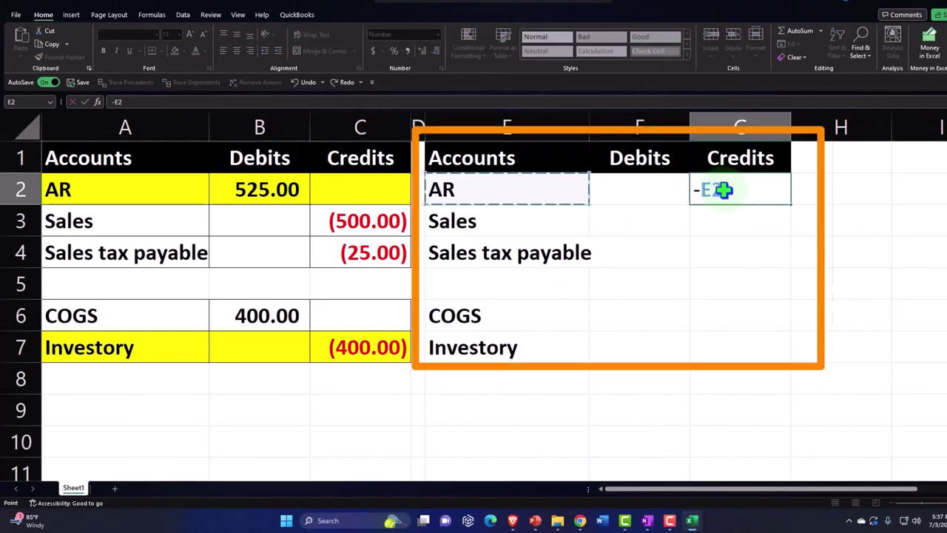
pyautogui.press('Left')
pyautogui.press('Left')
pyautogui.press('Left')
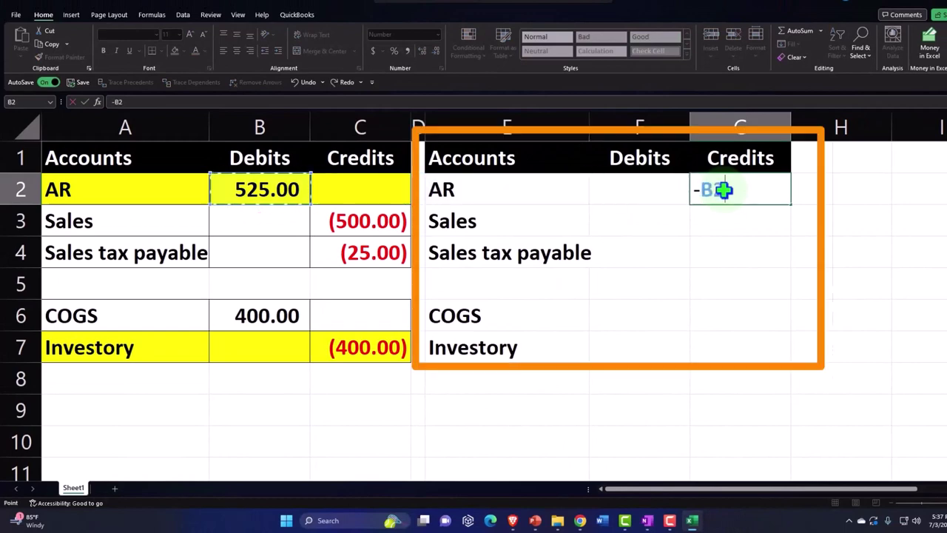
pyautogui.press('Return')
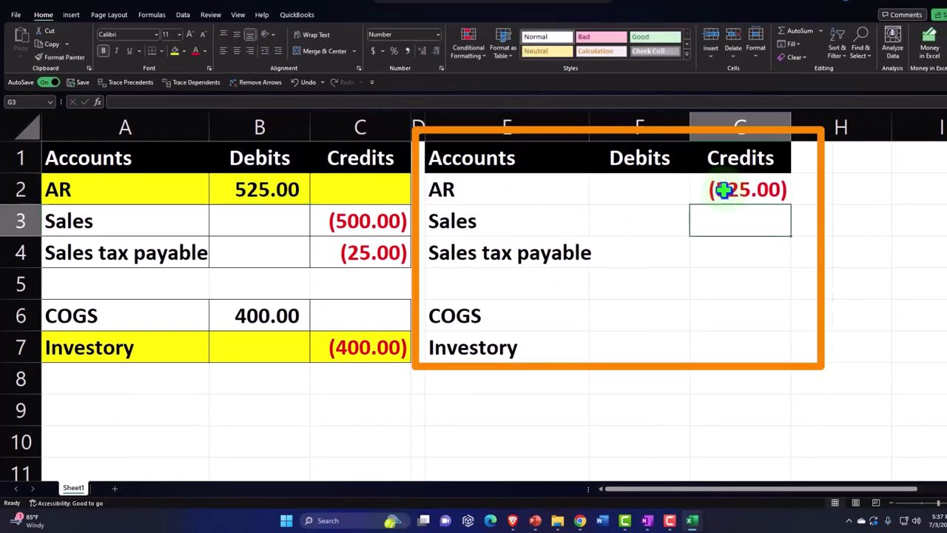
pyautogui.click(723, 190)
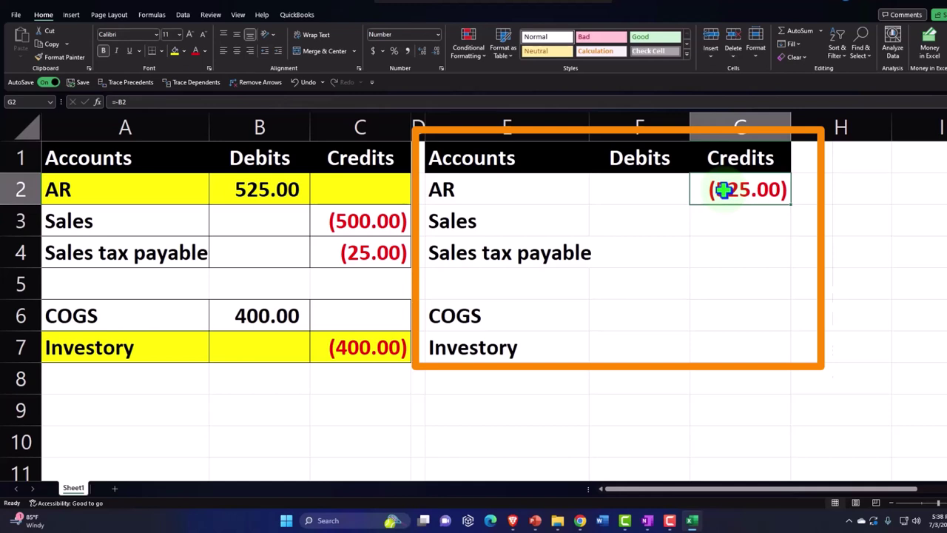
# Step: Enter the reversing Sales debit in F3 as the negative of the credit in C3
pyautogui.press('Down')
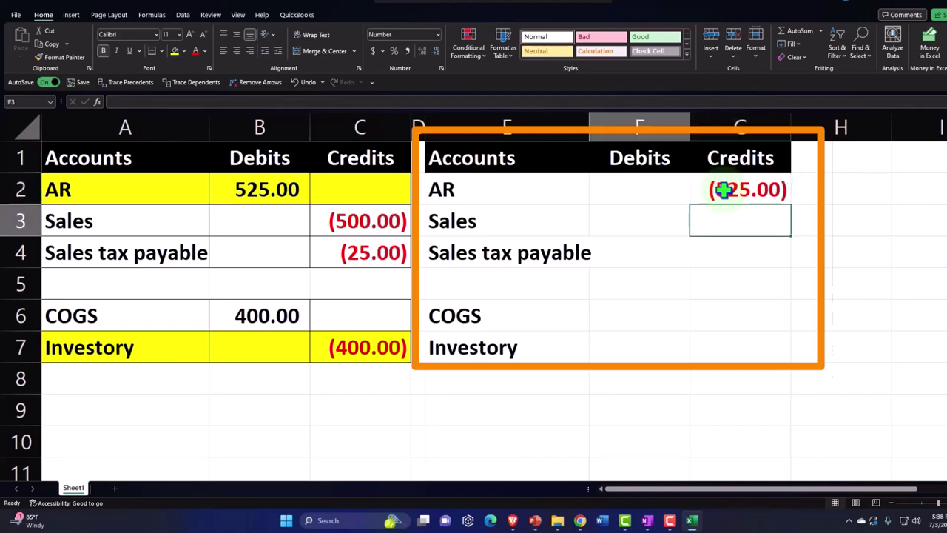
pyautogui.press('Left')
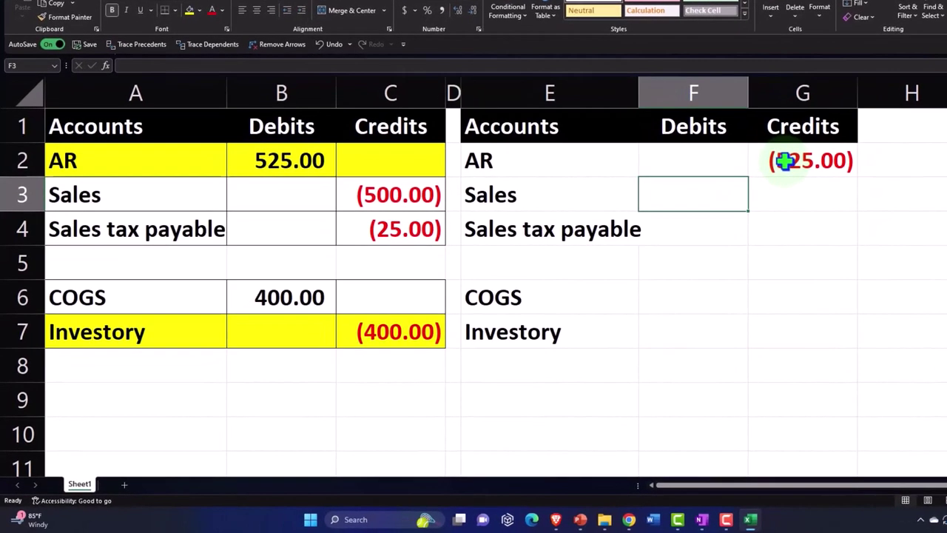
pyautogui.write('-')
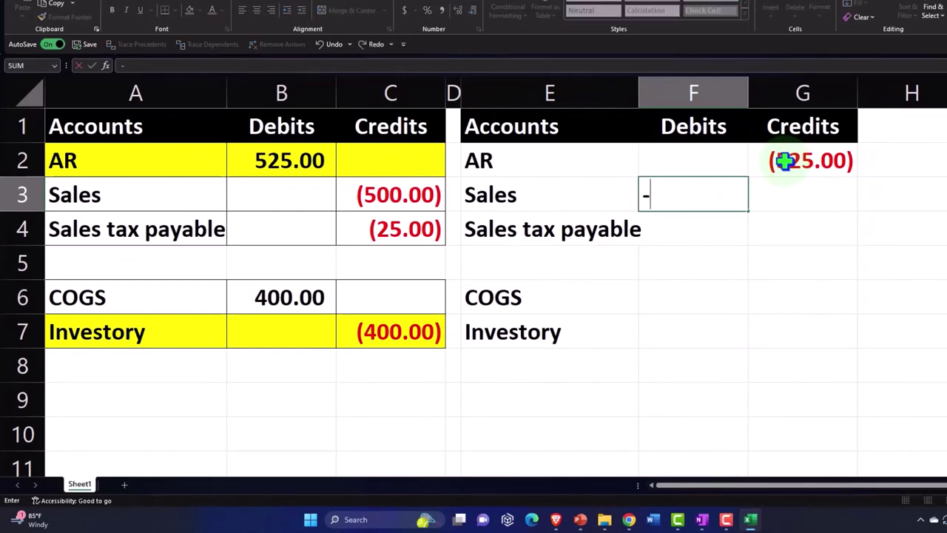
pyautogui.press('Left')
pyautogui.press('Left')
pyautogui.press('Left')
pyautogui.press('Return')
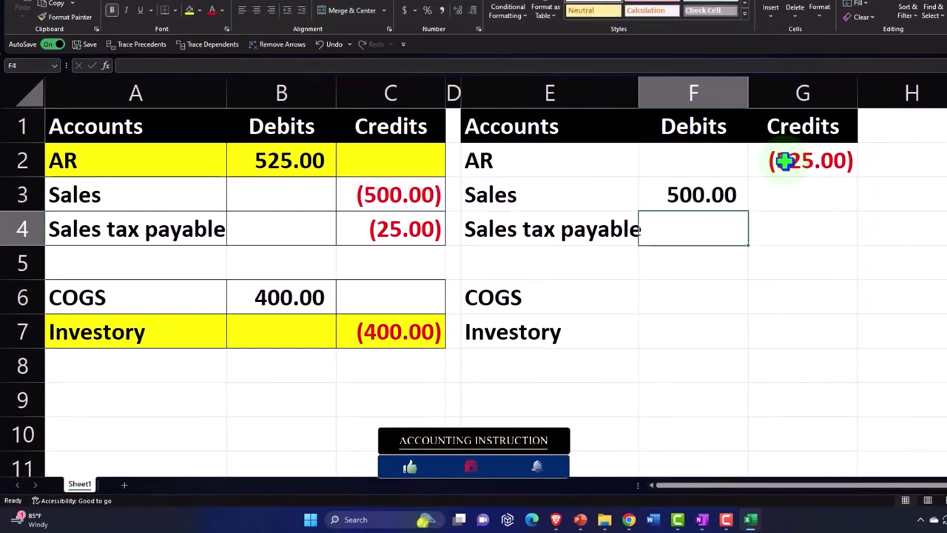
# Step: Enter the reversing Sales tax payable debit in F4 as the negative of the credit in C4
pyautogui.press('Up')
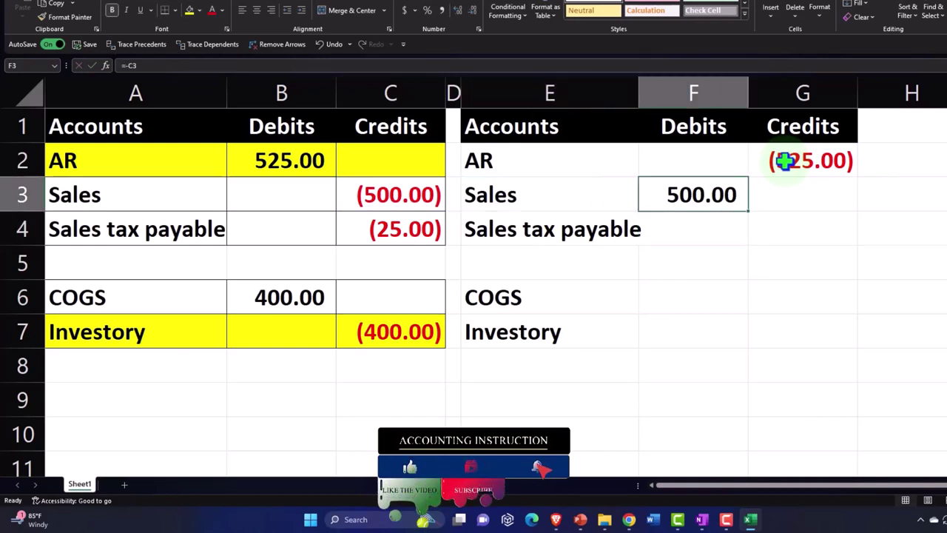
pyautogui.press('Down')
pyautogui.write('-')
pyautogui.press('Left')
pyautogui.press('Left')
pyautogui.press('Left')
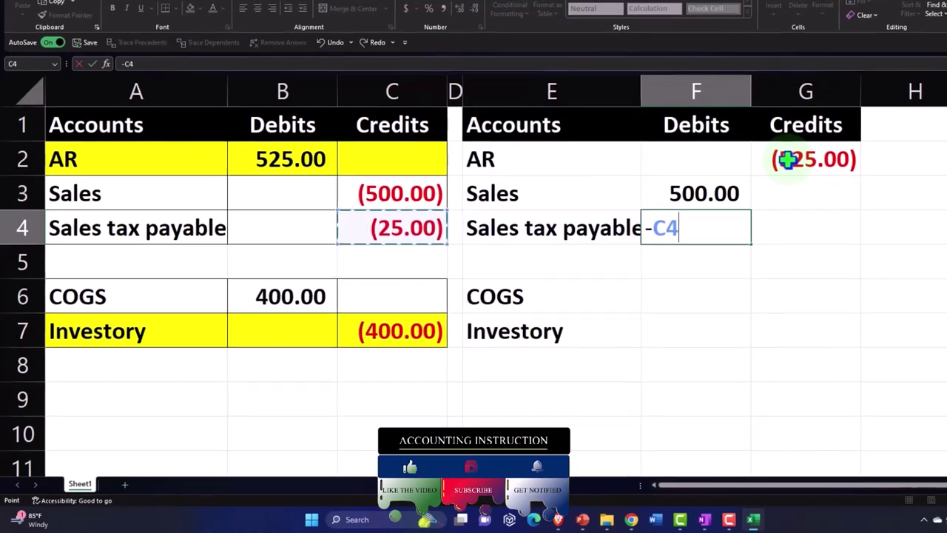
pyautogui.press('Return')
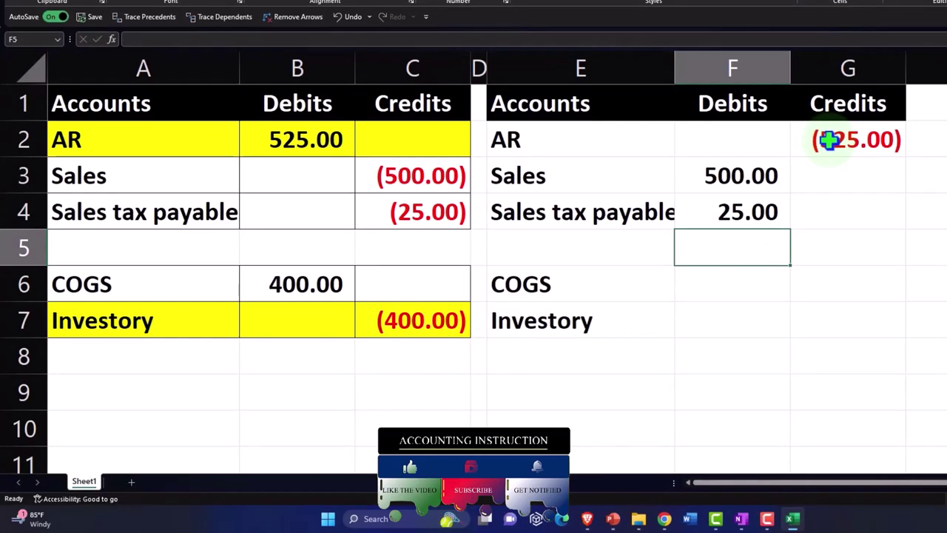
# Step: Compare the reversing Sales debit in F3 with the original Sales credit in C3
pyautogui.click(750, 179)
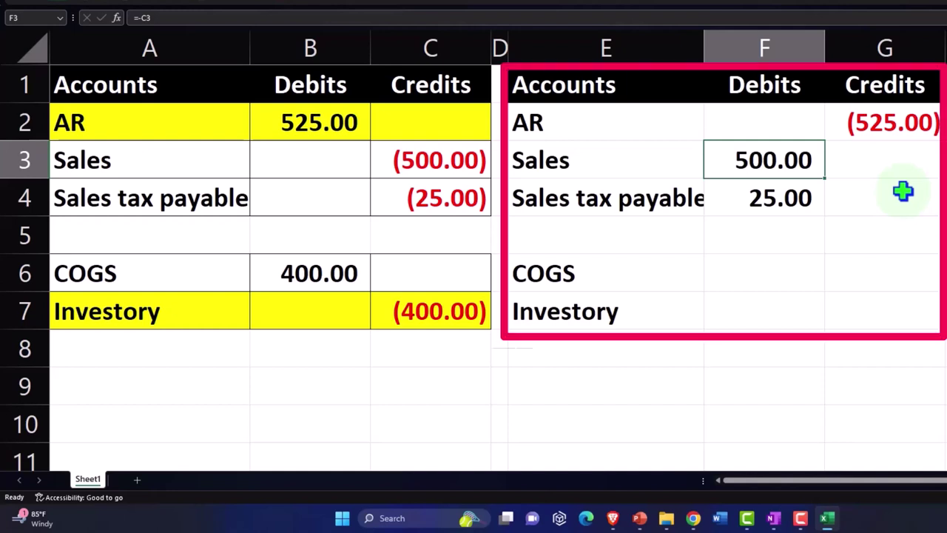
pyautogui.press('Left')
pyautogui.press('Left')
pyautogui.press('Left')
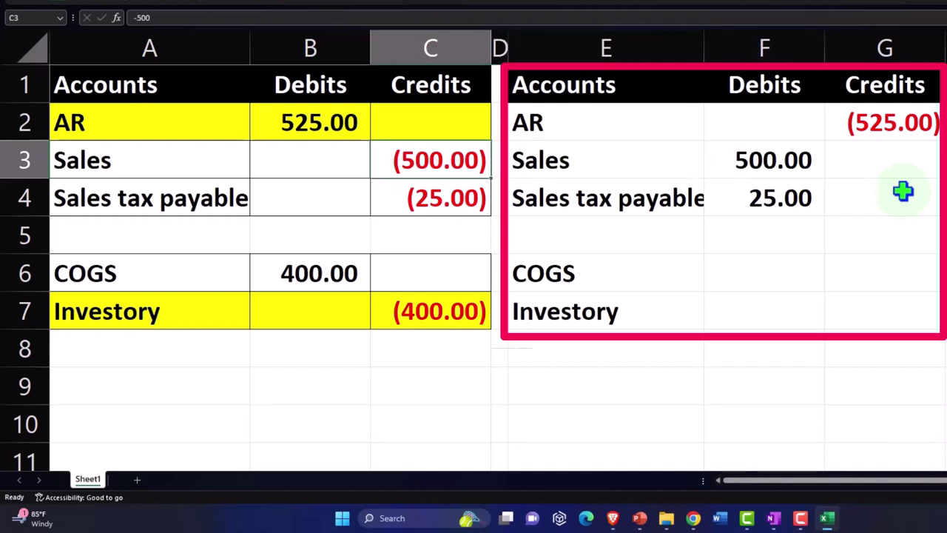
pyautogui.press('Right')
pyautogui.press('Right')
pyautogui.press('Right')
# Step: Enter the reversing COGS credit in G6 as the negative of the debit in B6
pyautogui.press('Down')
pyautogui.press('Down')
pyautogui.press('Down')
pyautogui.press('Down')
pyautogui.press('Right')
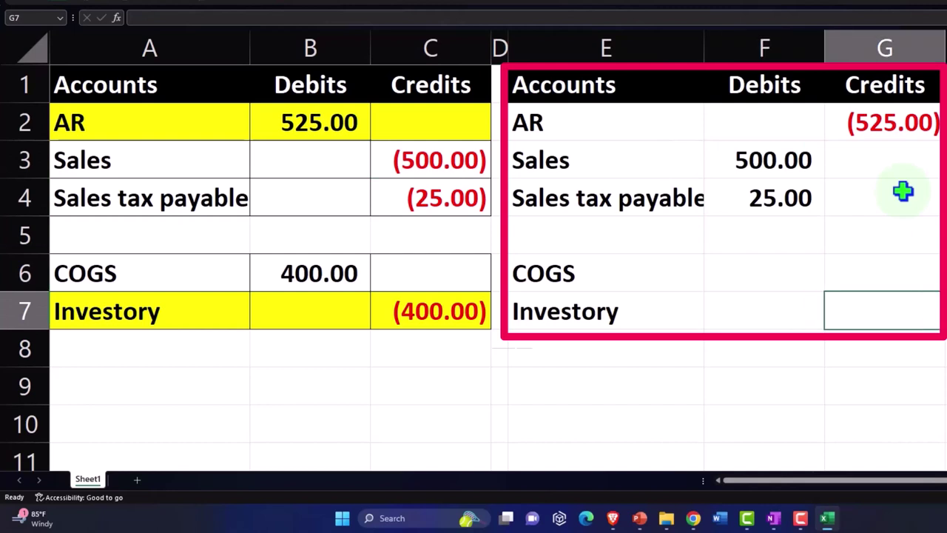
pyautogui.press('Up')
pyautogui.write('-')
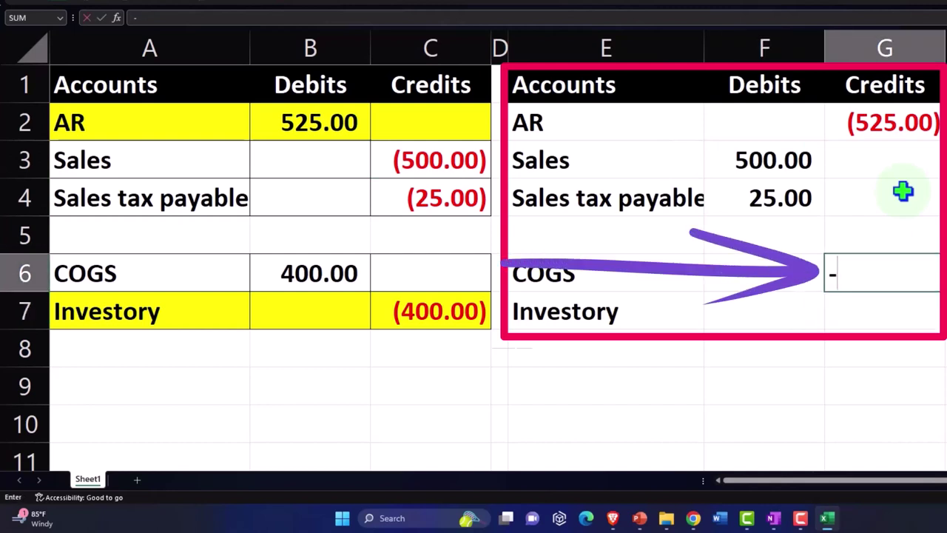
pyautogui.press('Left')
pyautogui.press('Left')
pyautogui.press('Left')
pyautogui.press('Left')
pyautogui.press('Left')
pyautogui.press('Return')
# Step: Enter the reversing Inventory debit in F7 as the negative of the credit in C7
pyautogui.press('Left')
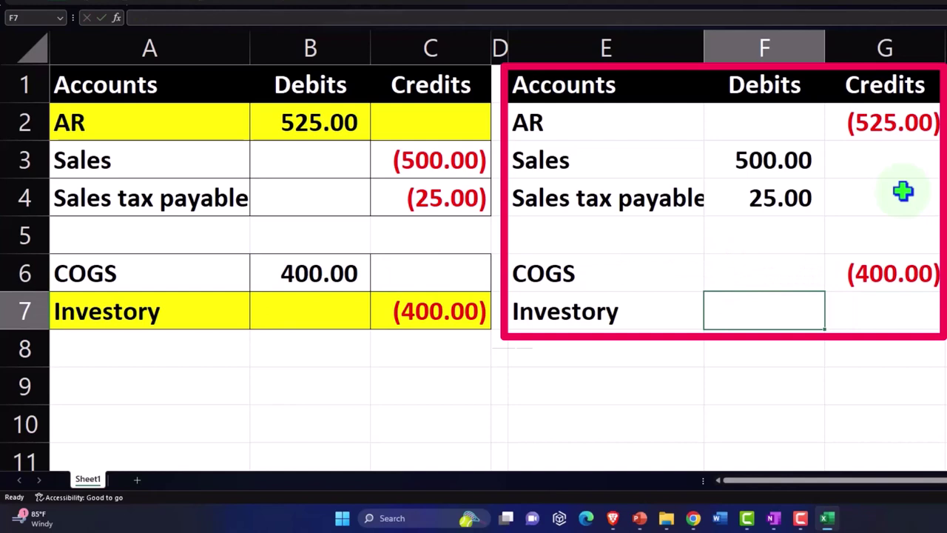
pyautogui.write('-')
pyautogui.press('Left')
pyautogui.press('Left')
pyautogui.press('Left')
pyautogui.press('Return')
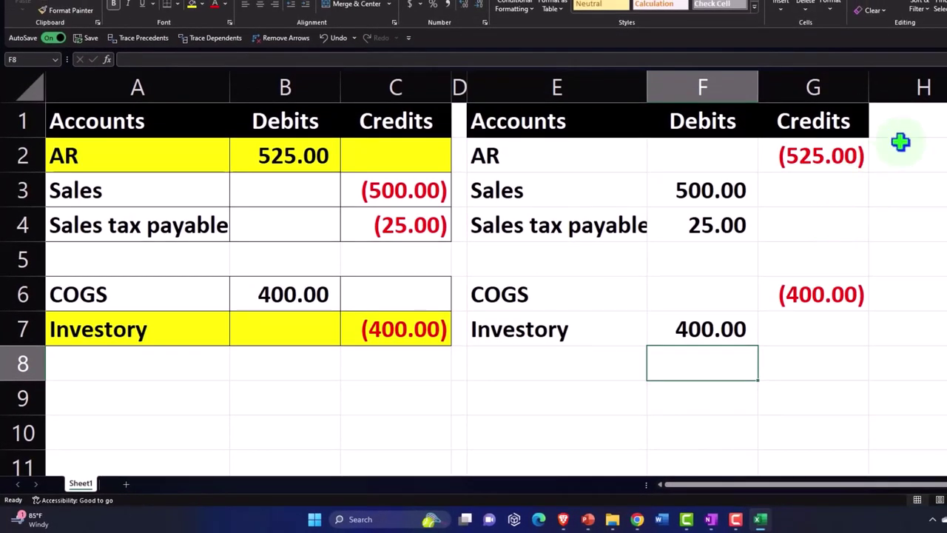
# Step: Review the reversing AR line in E2:G2, then switch to Xero in Chrome and examine the Account Receivable section of the Balance Sheet Comp report
pyautogui.moveTo(589, 151); pyautogui.dragTo(808, 165)
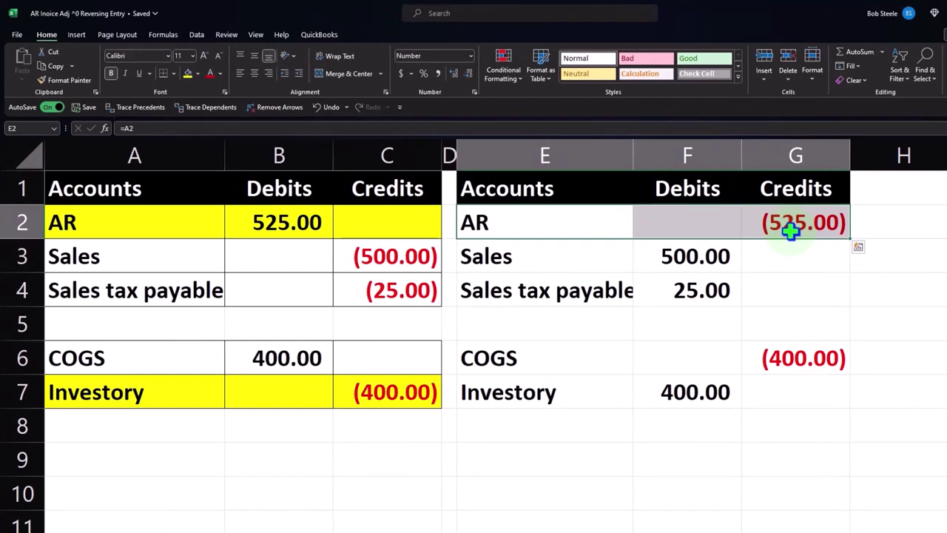
pyautogui.hotkey('shift', 'Left')
pyautogui.hotkey('shift', 'Left')
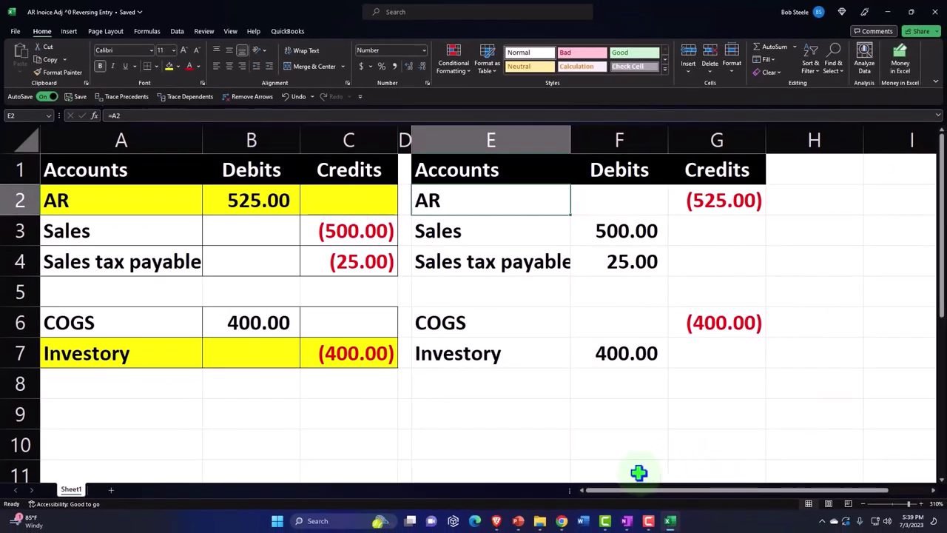
pyautogui.moveTo(562, 520)
pyautogui.click(560, 444)
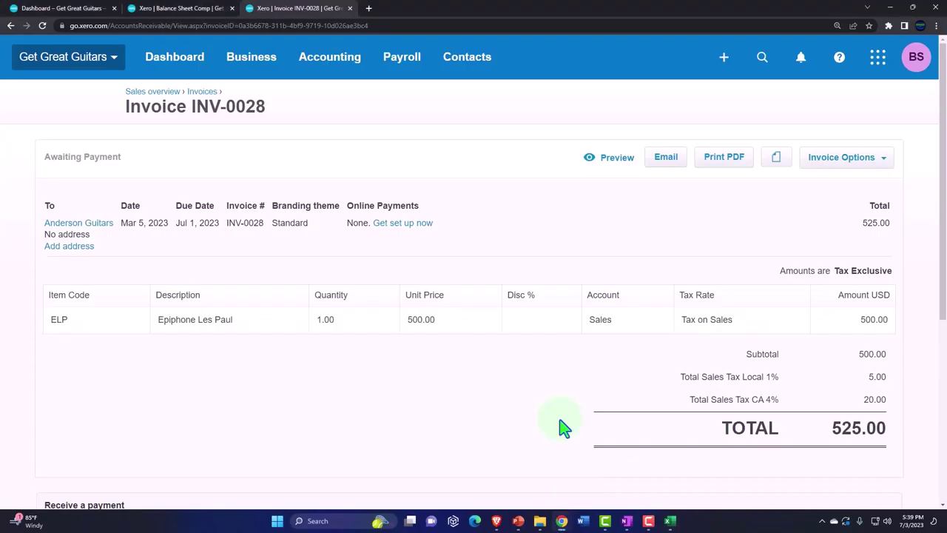
pyautogui.click(193, 8)
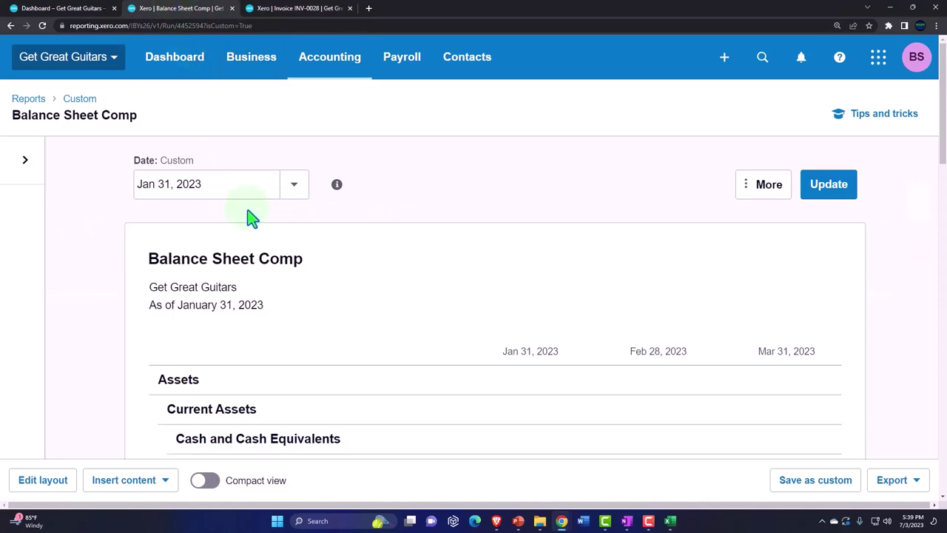
pyautogui.scroll(-4, 249, 216)
pyautogui.scroll(-1, 250, 216)
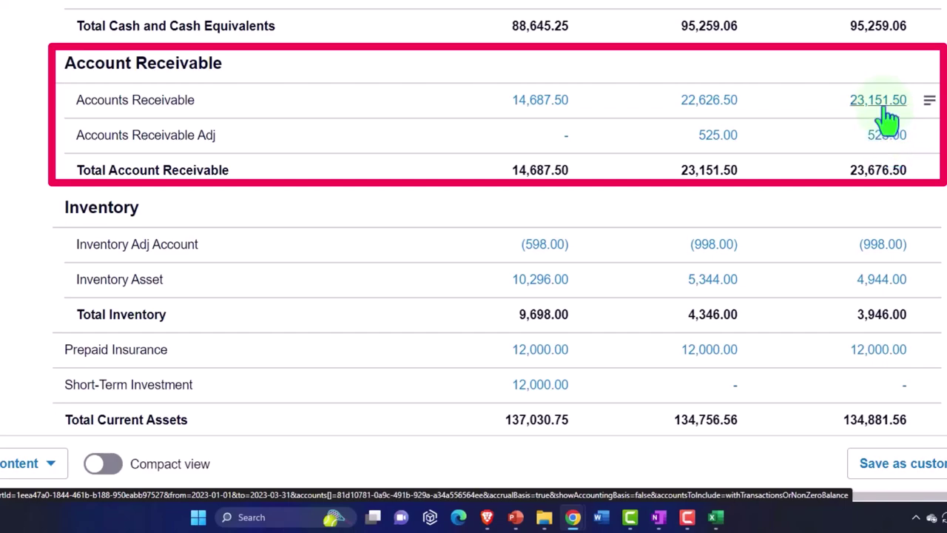
# Step: Switch to Excel to check the original Inventory line in A7:C7, then return to Xero and examine the balance sheet's Inventory section
pyautogui.click(715, 516)
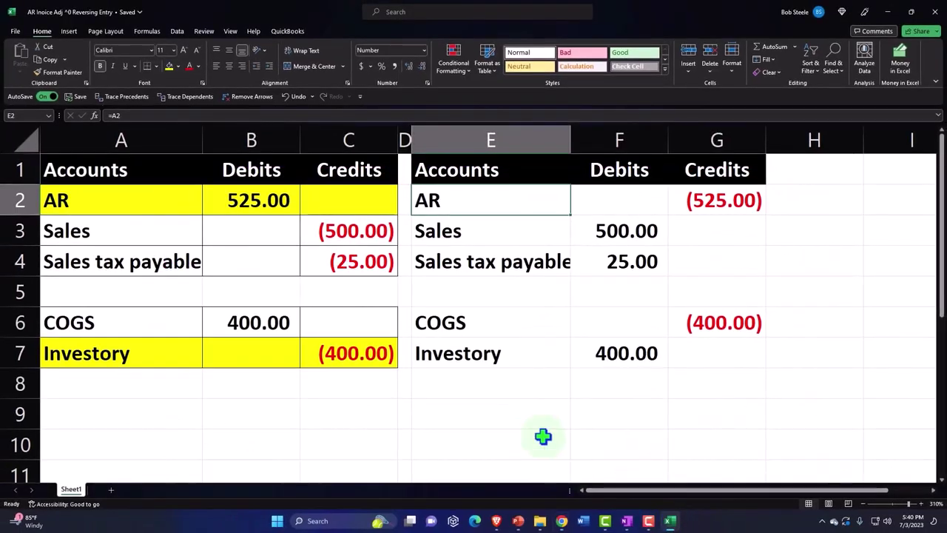
pyautogui.click(178, 356)
pyautogui.moveTo(180, 357); pyautogui.dragTo(316, 356)
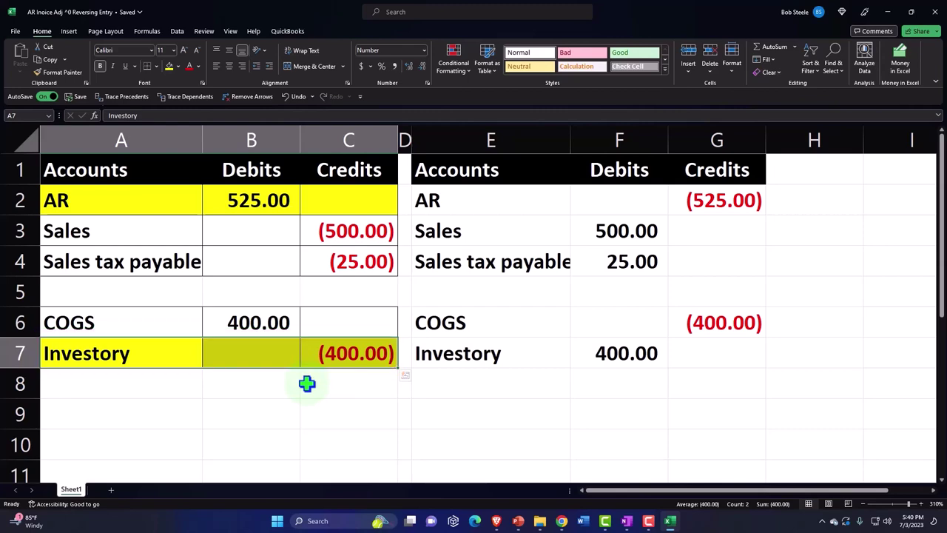
pyautogui.click(669, 521)
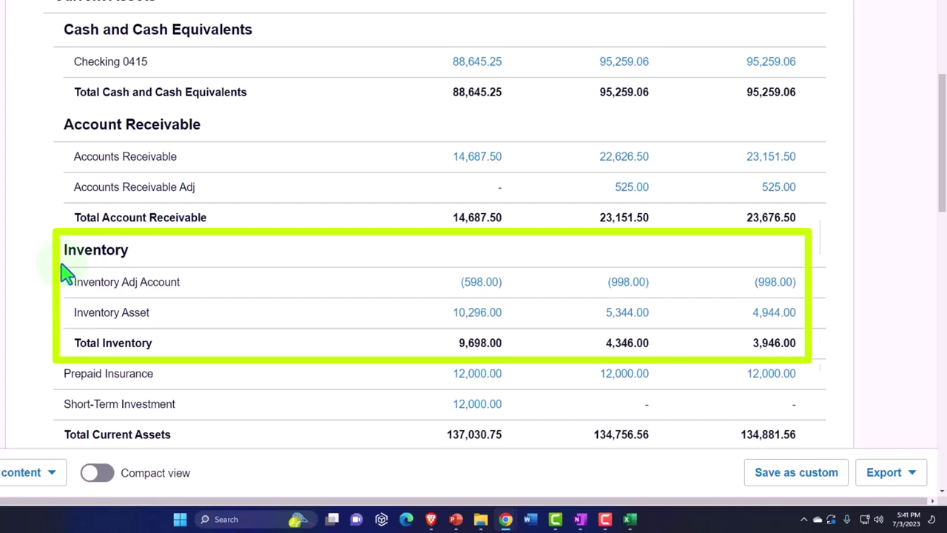
# Step: Return from the invoice to the Account Transactions report for Sales and duplicate its browser tab
pyautogui.click(299, 9)
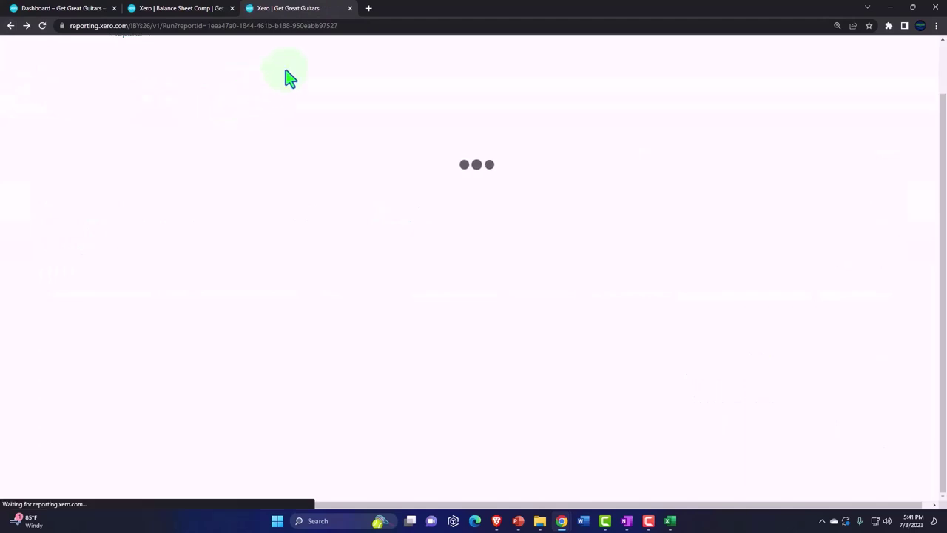
pyautogui.rightClick(312, 12)
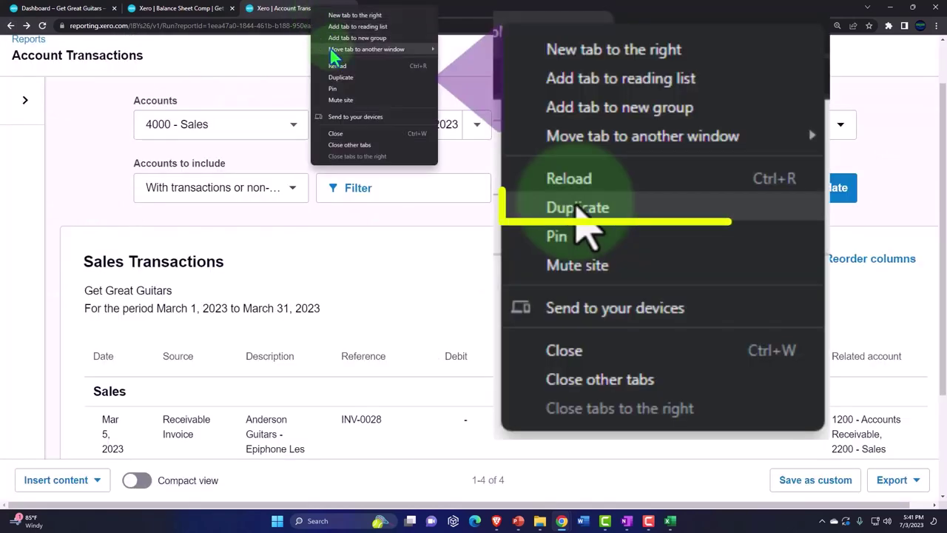
pyautogui.click(344, 80)
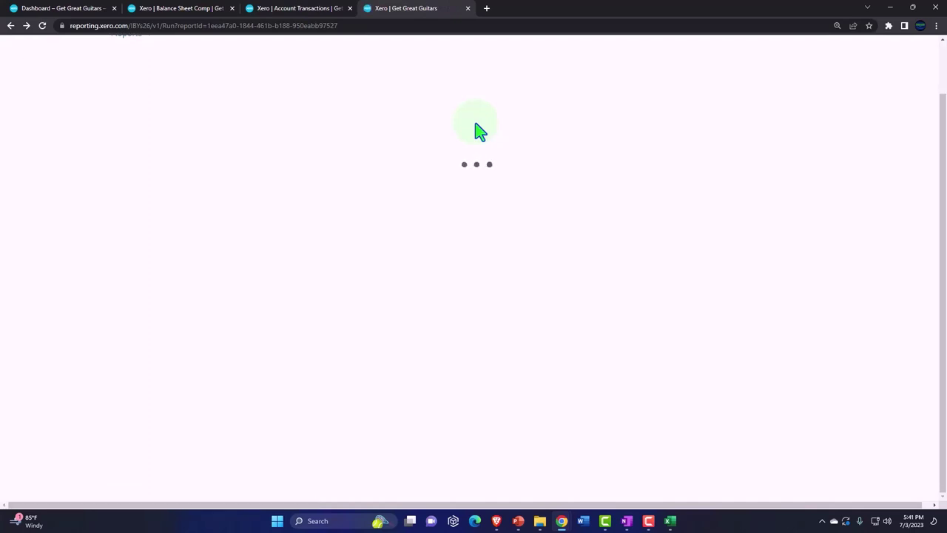
pyautogui.scroll(2, 473, 151)
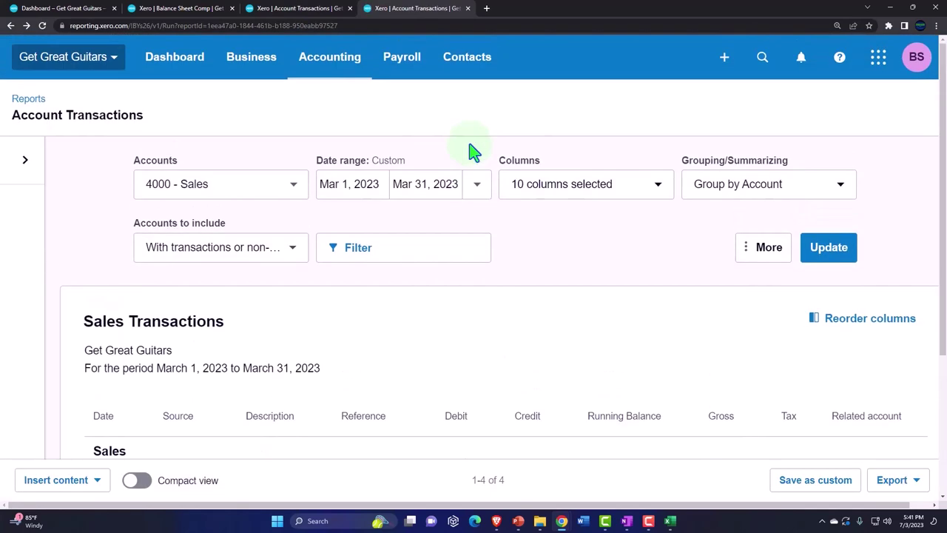
# Step: Open the Aged Receivables Summary report from the Payables and receivables group of Xero's reports list
pyautogui.click(331, 65)
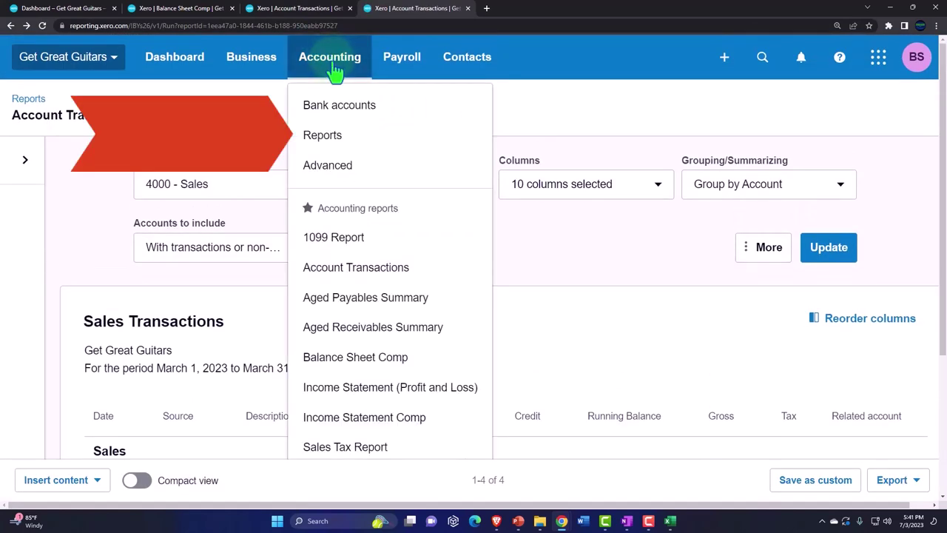
pyautogui.click(339, 148)
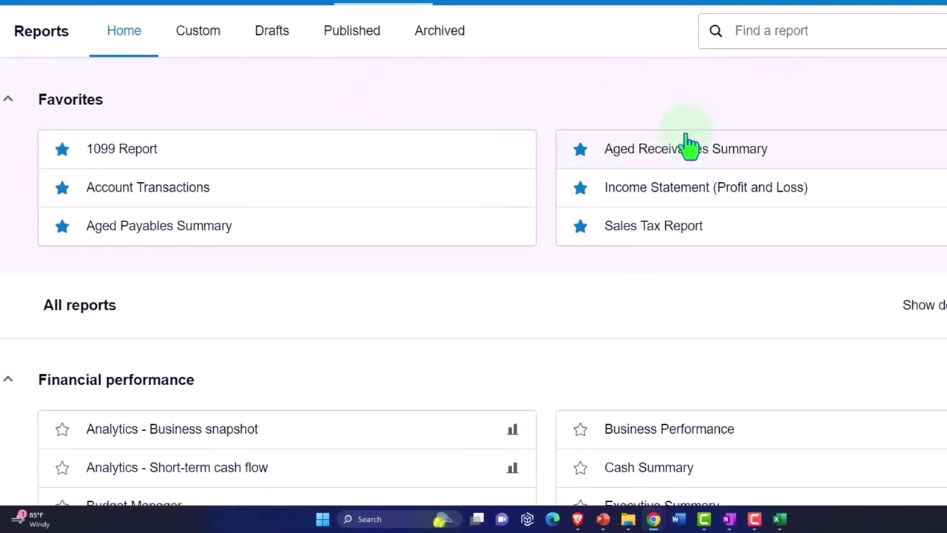
pyautogui.scroll(-5, 688, 145)
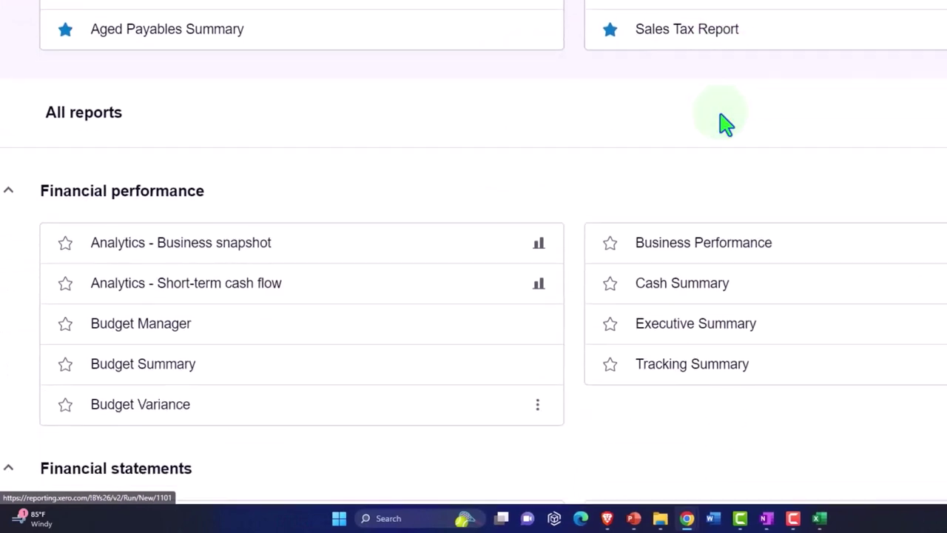
pyautogui.scroll(-4, 725, 122)
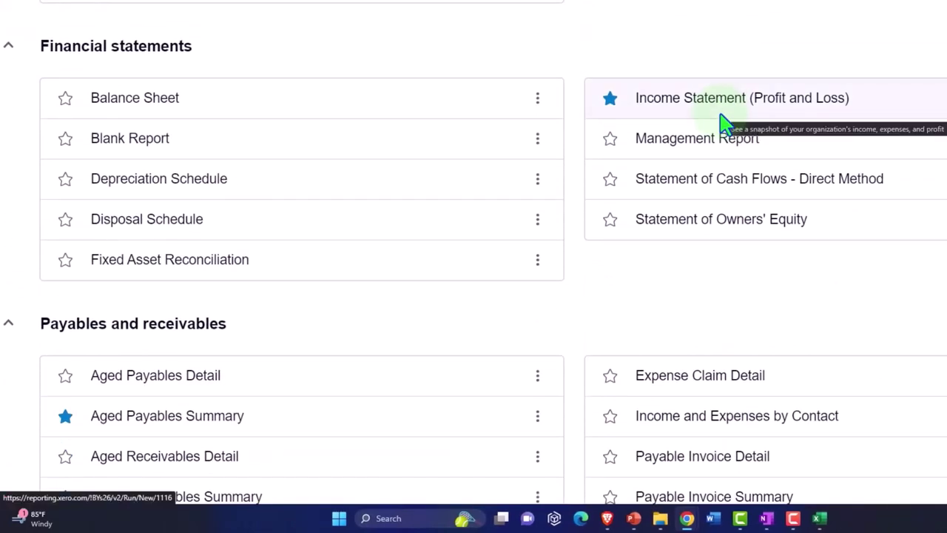
pyautogui.scroll(-4, 723, 124)
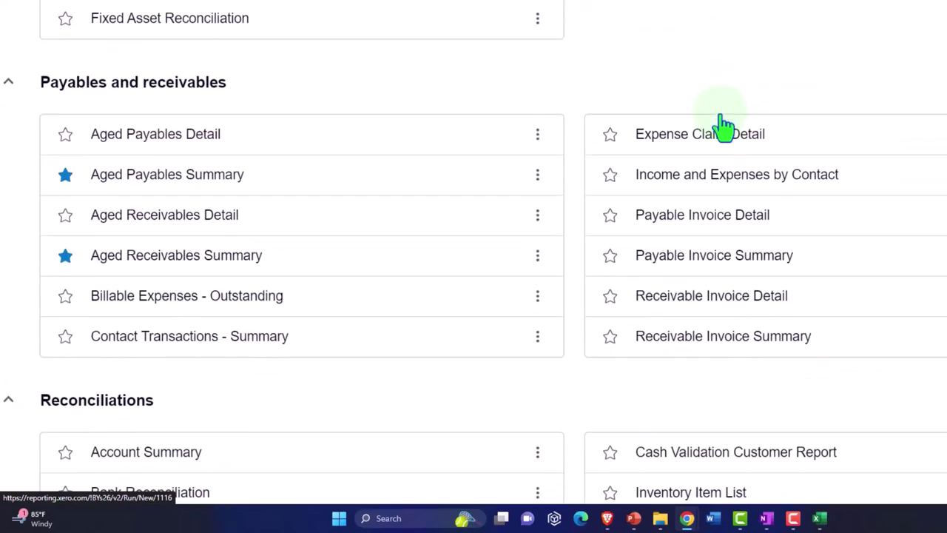
pyautogui.scroll(-1, 520, 236)
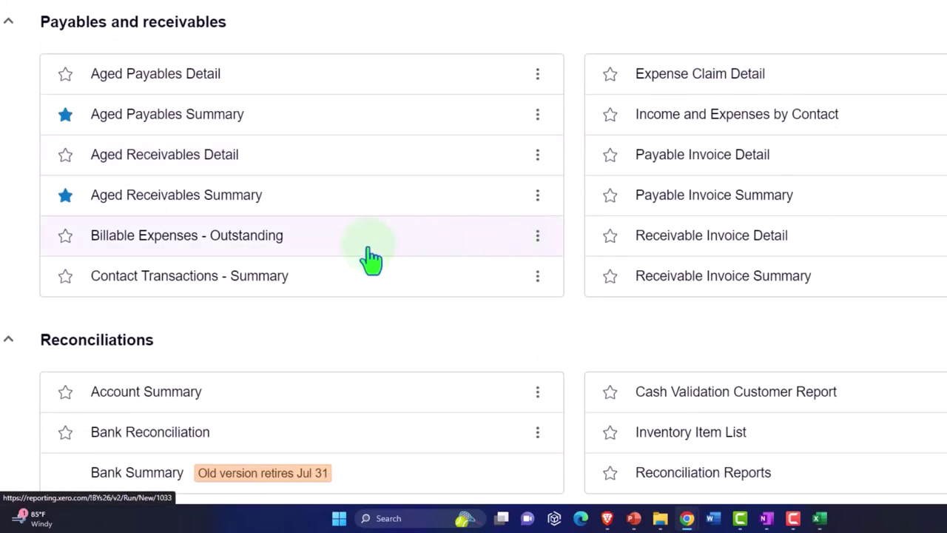
pyautogui.click(151, 211)
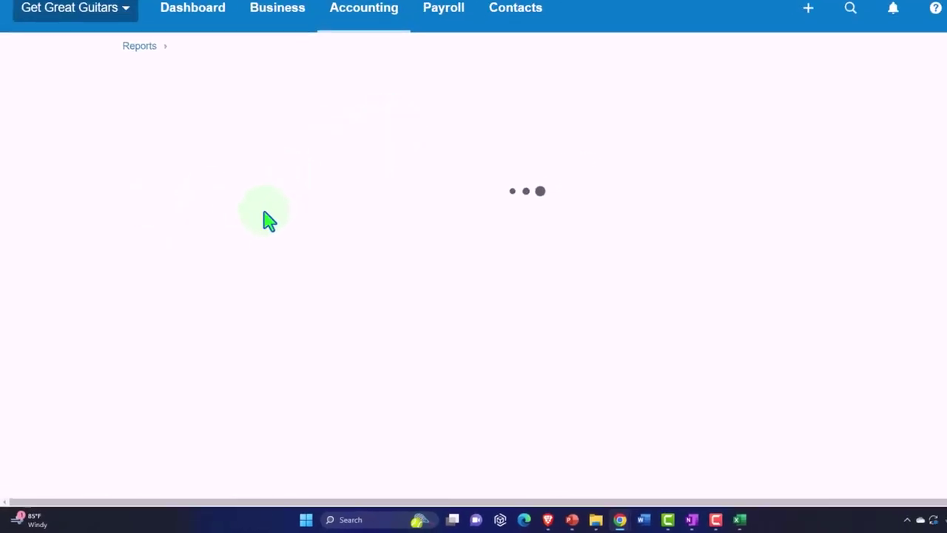
# Step: Try to update the Aged Receivables Summary with a custom date in February 2023
pyautogui.scroll(-1, 240, 250)
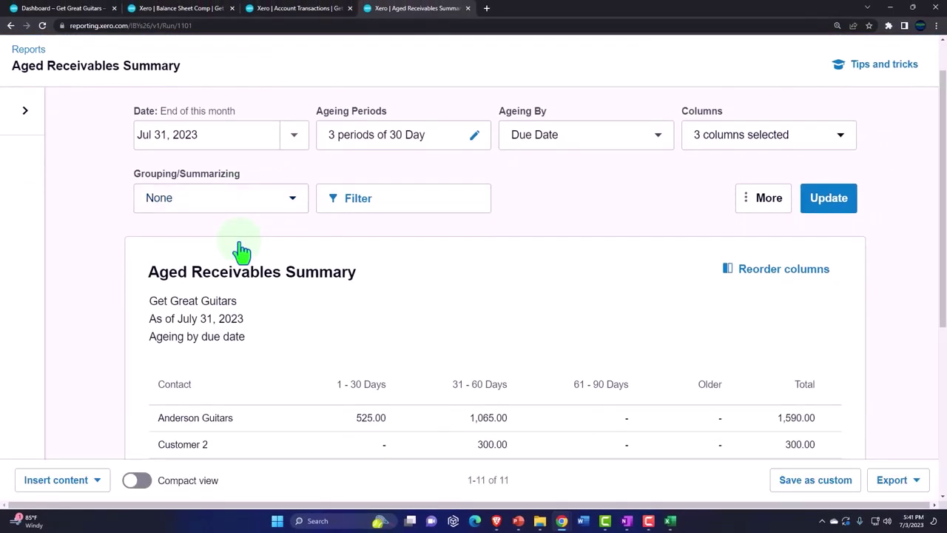
pyautogui.click(294, 136)
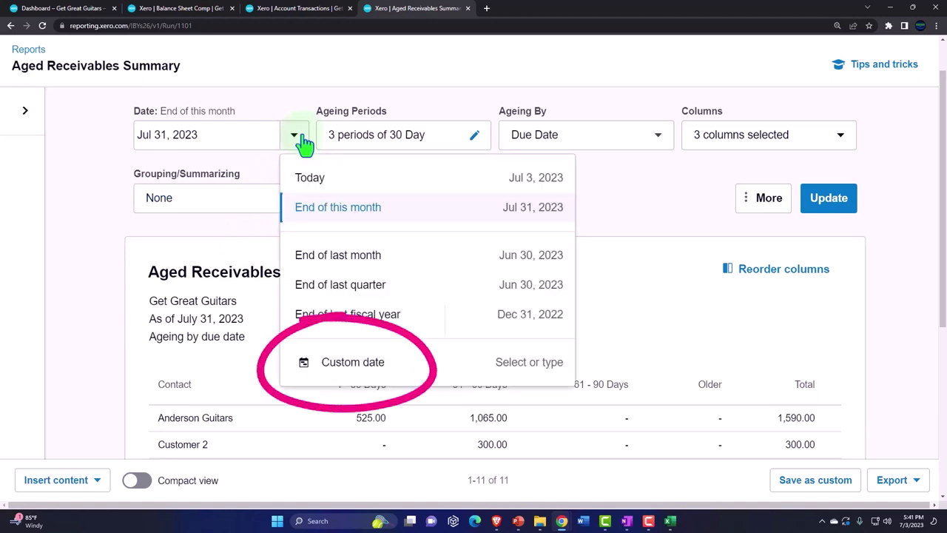
pyautogui.click(358, 367)
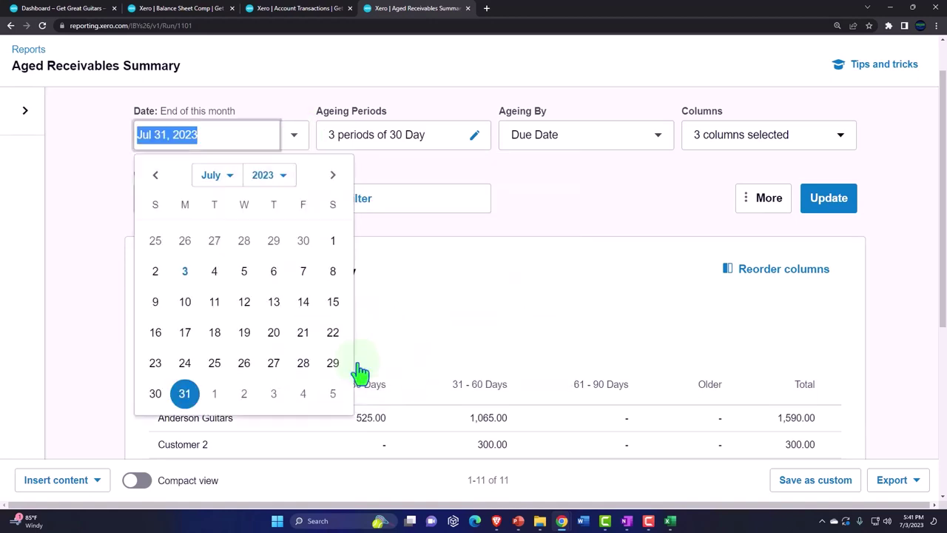
pyautogui.click(231, 183)
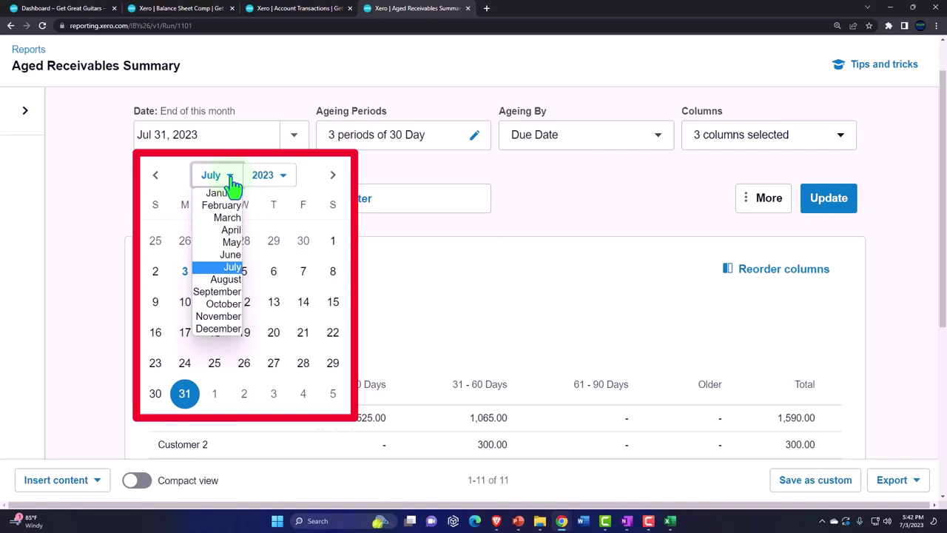
pyautogui.click(226, 205)
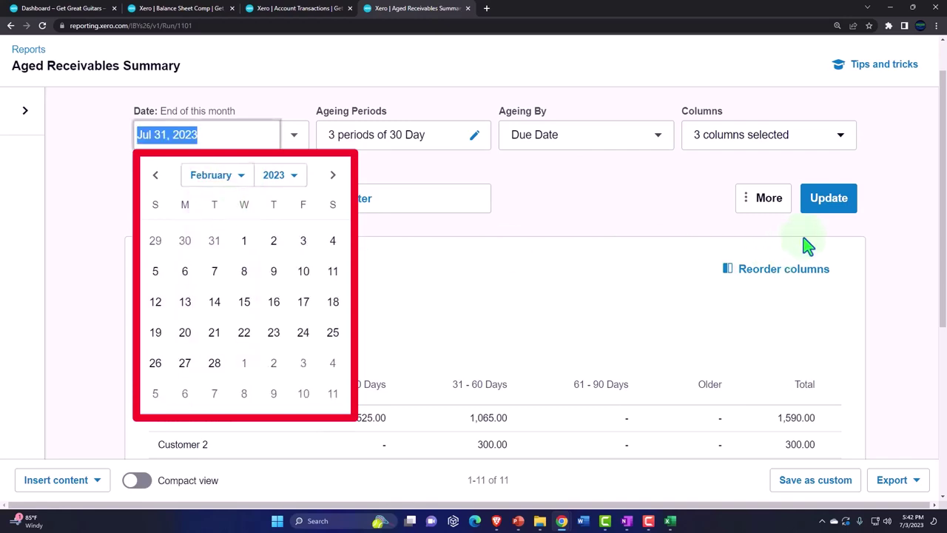
pyautogui.click(826, 214)
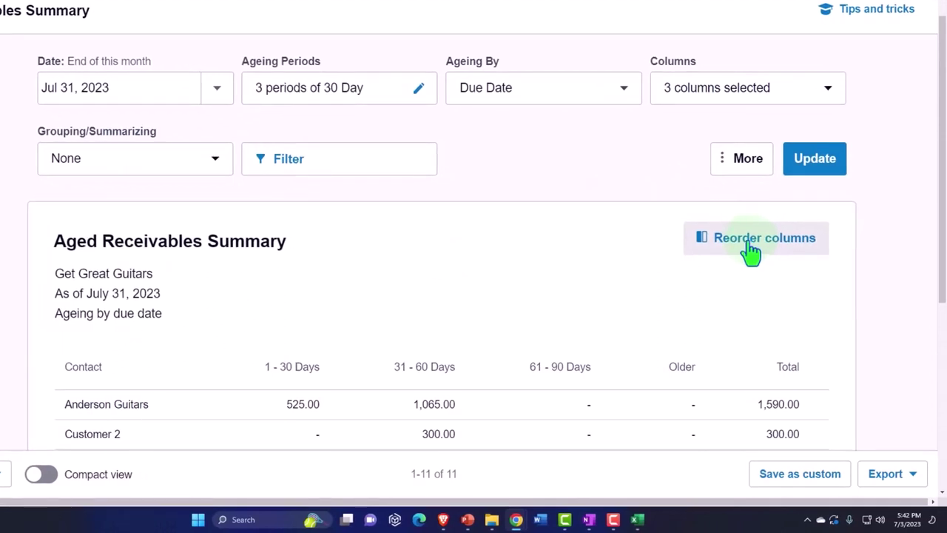
# Step: Examine the Aged Receivables Summary's contact balances and total, comparing them with the Balance Sheet Comp report
pyautogui.scroll(-2, 480, 338)
pyautogui.scroll(-3, 182, 368)
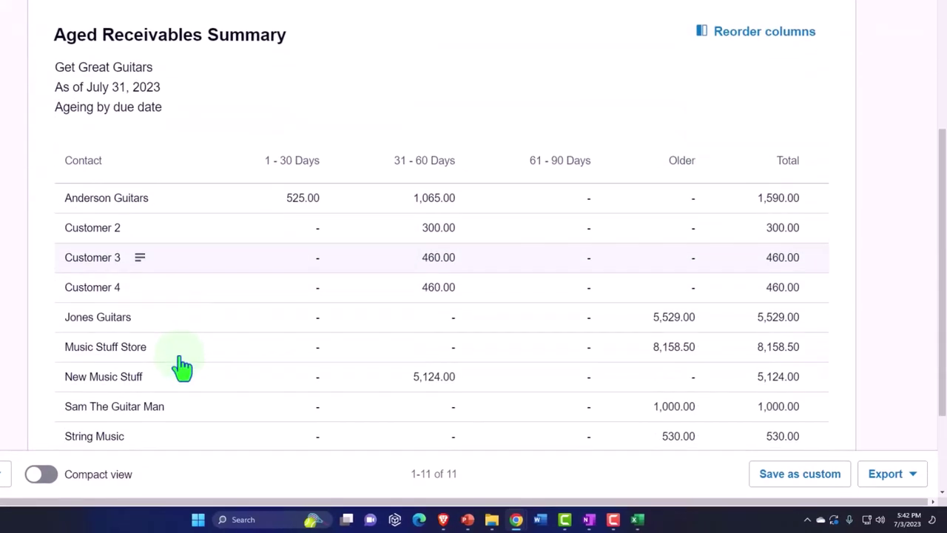
pyautogui.scroll(-1, 182, 368)
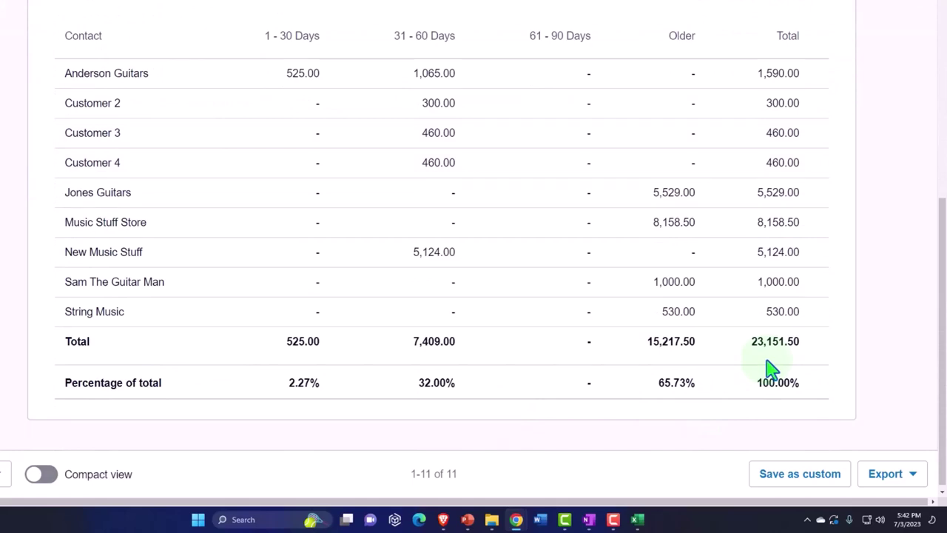
pyautogui.click(174, 9)
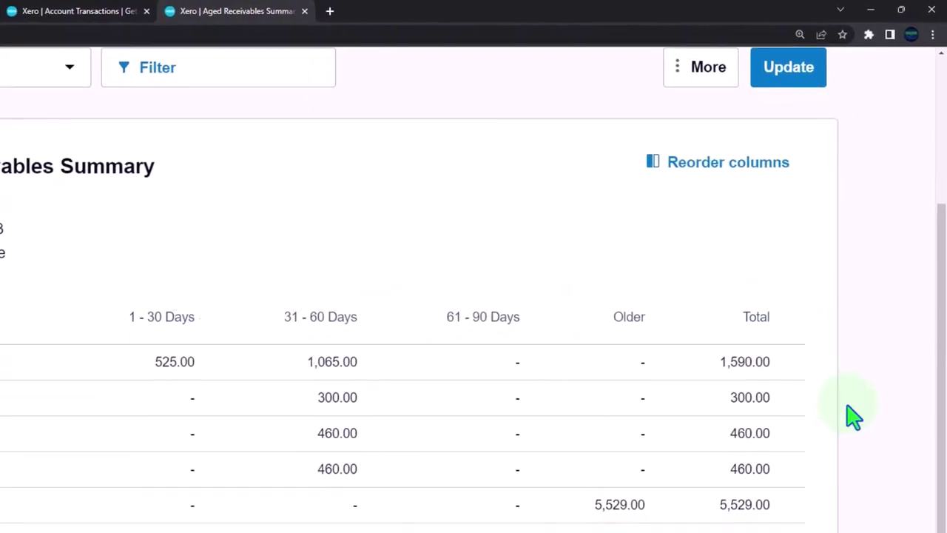
# Step: Run the Aged Receivables Summary as of Feb 28, 2023 and compare its total with the balance sheet's Account Receivable section
pyautogui.scroll(5, 773, 400)
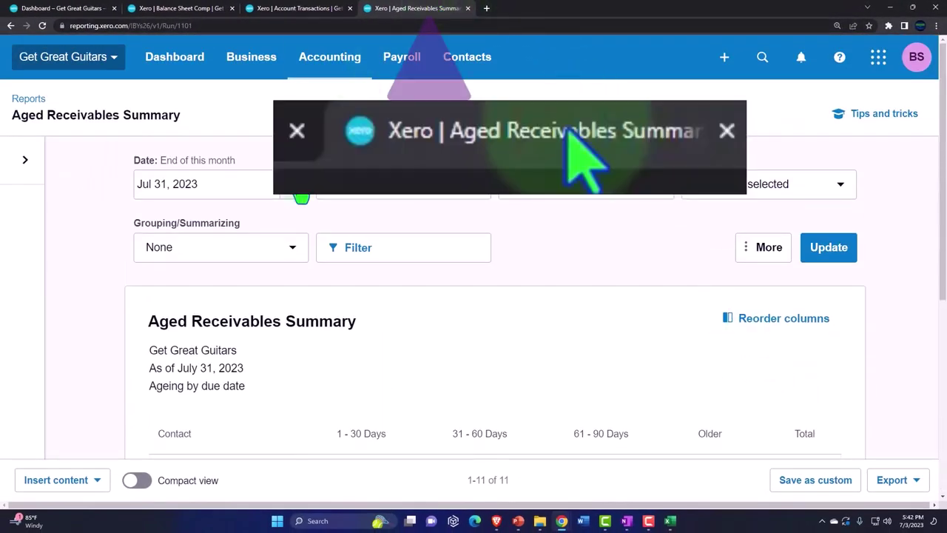
pyautogui.click(300, 191)
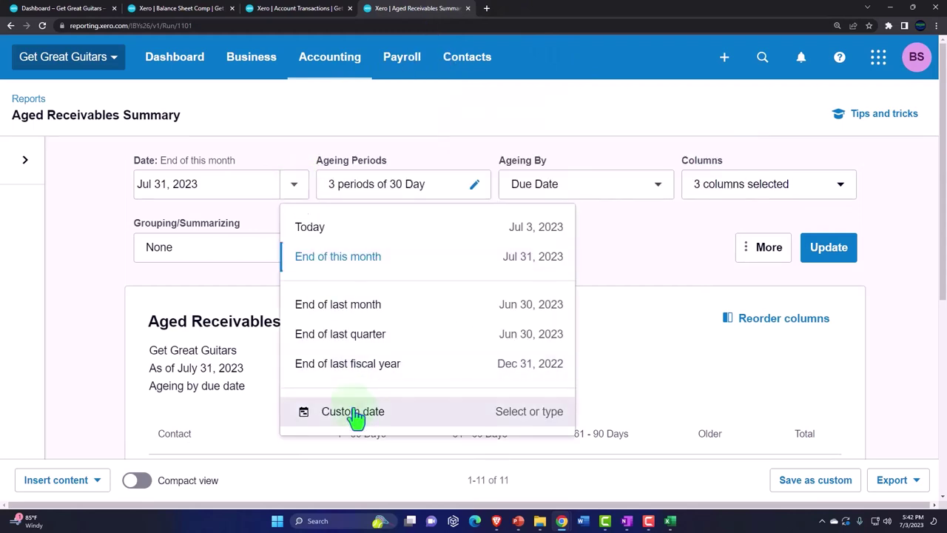
pyautogui.click(355, 415)
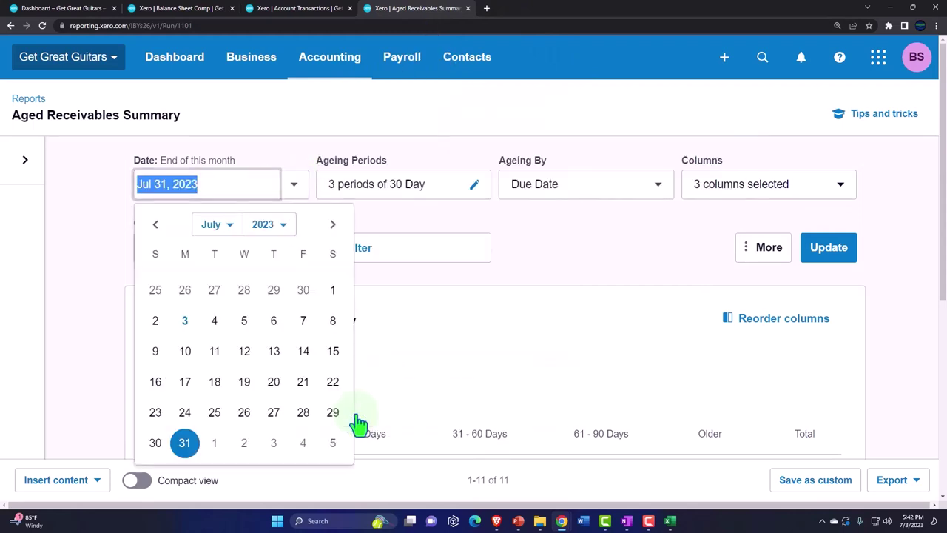
pyautogui.click(233, 228)
pyautogui.click(233, 254)
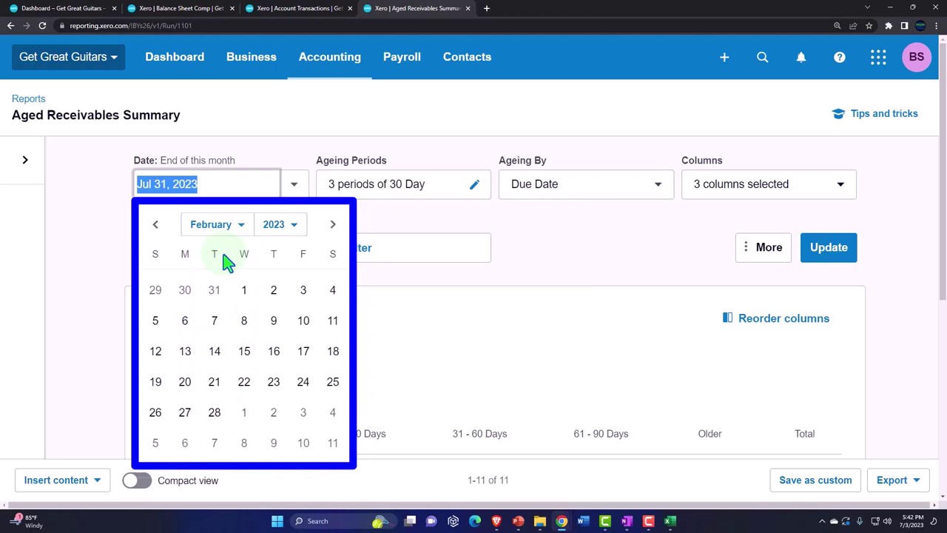
pyautogui.click(214, 412)
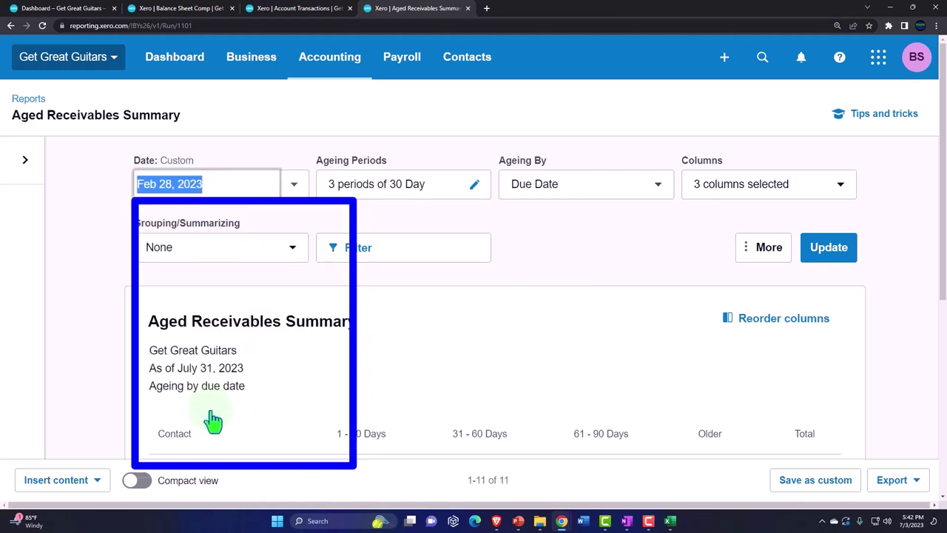
pyautogui.click(829, 246)
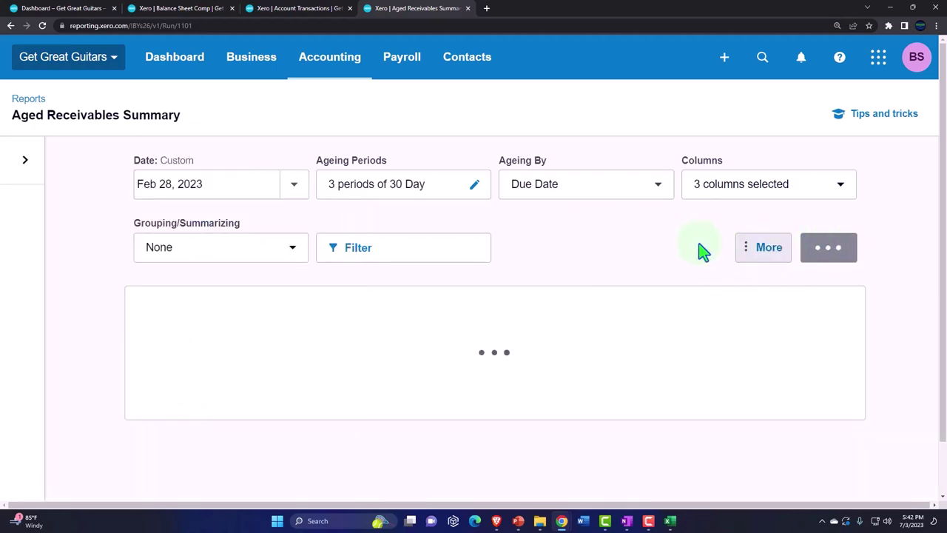
pyautogui.scroll(-3, 672, 249)
pyautogui.scroll(-2, 672, 249)
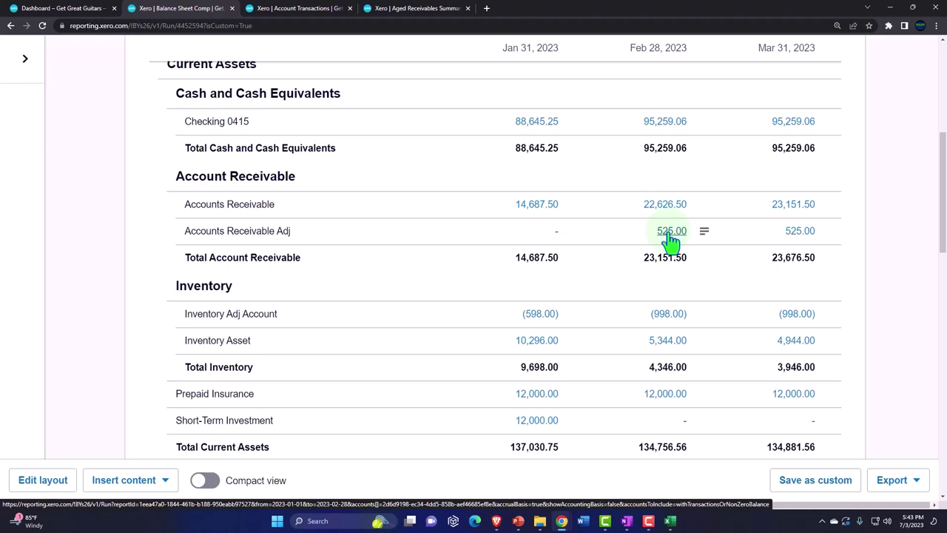
# Step: Duplicate the Aged Receivables Summary browser tab and open the Inventory Item List report there by searching the reports for "inve"
pyautogui.click(411, 9)
pyautogui.rightClick(414, 12)
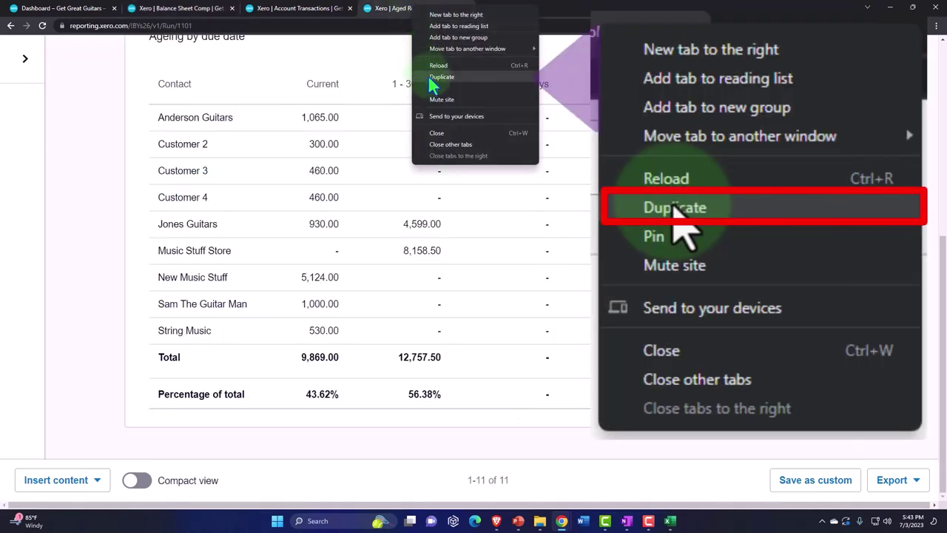
pyautogui.click(429, 77)
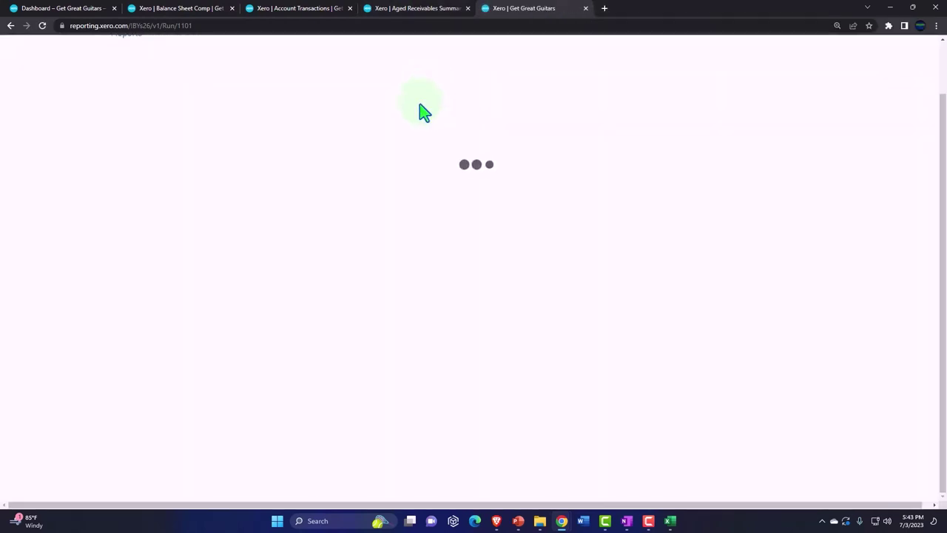
pyautogui.click(344, 71)
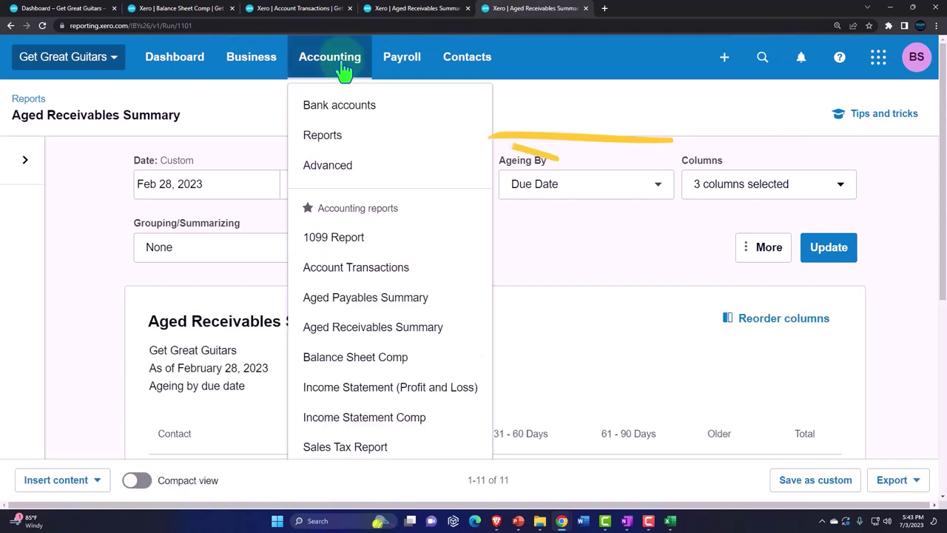
pyautogui.click(332, 137)
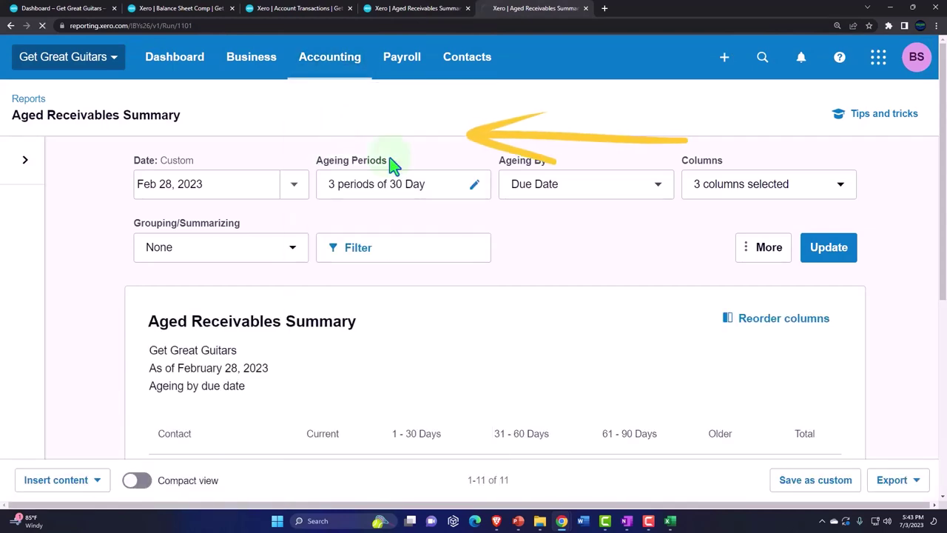
pyautogui.click(687, 102)
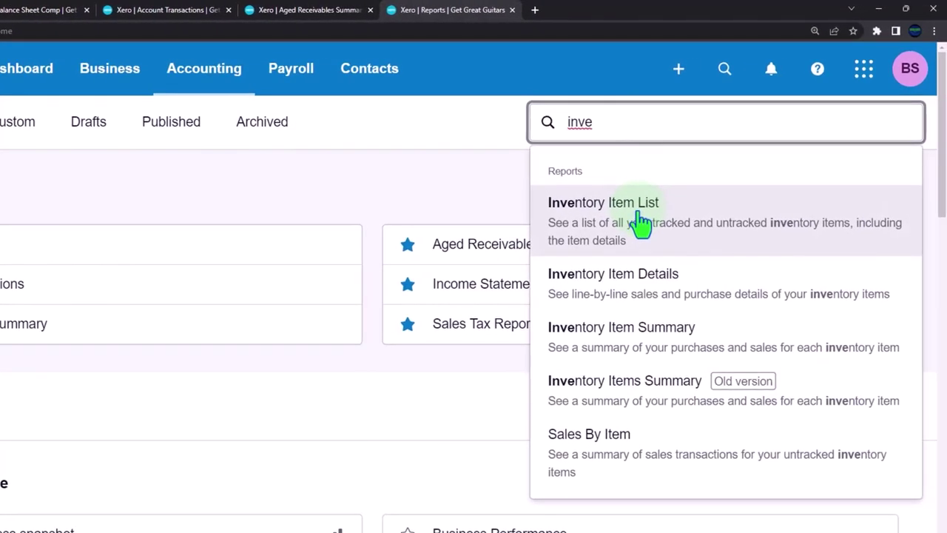
pyautogui.click(641, 222)
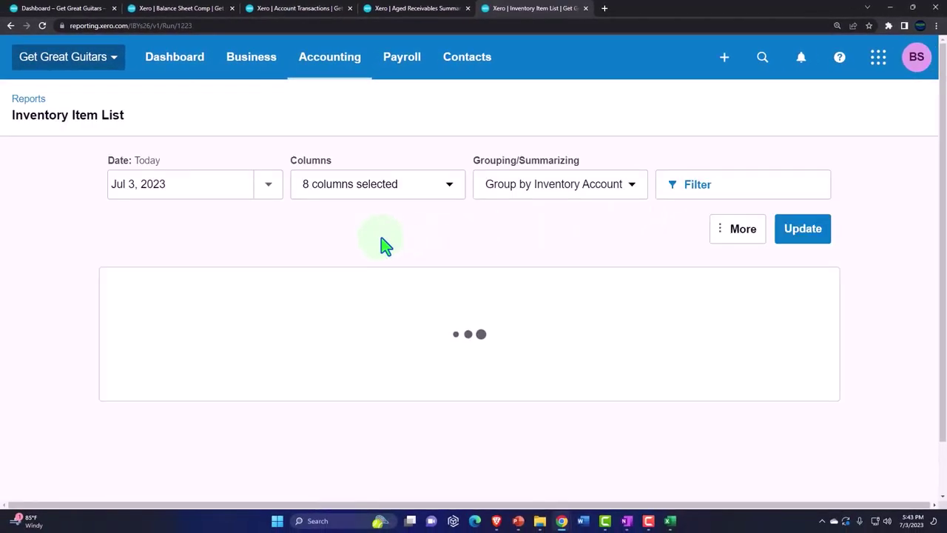
# Step: Run the Inventory Item List as of Feb 28, 2023 and examine the 1400 - Inventory Asset total
pyautogui.click(260, 185)
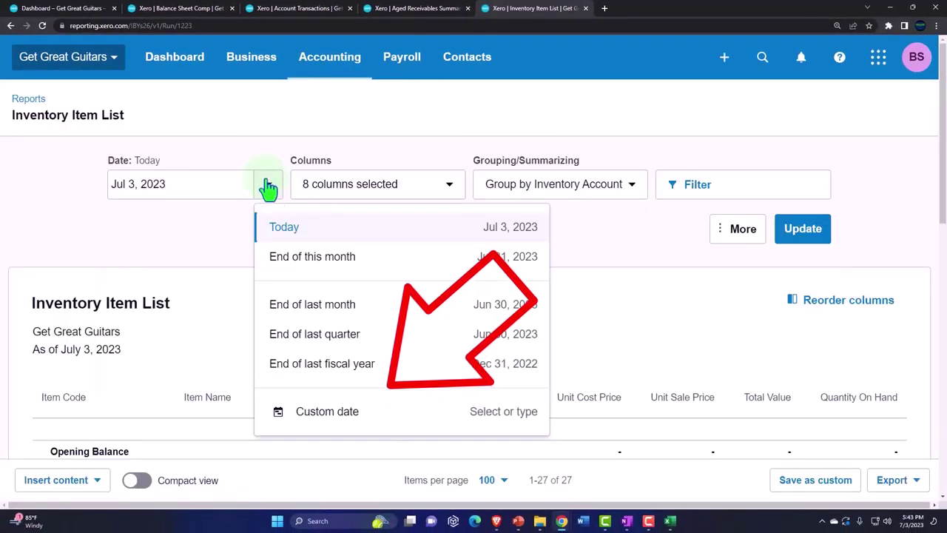
pyautogui.click(333, 411)
pyautogui.click(210, 230)
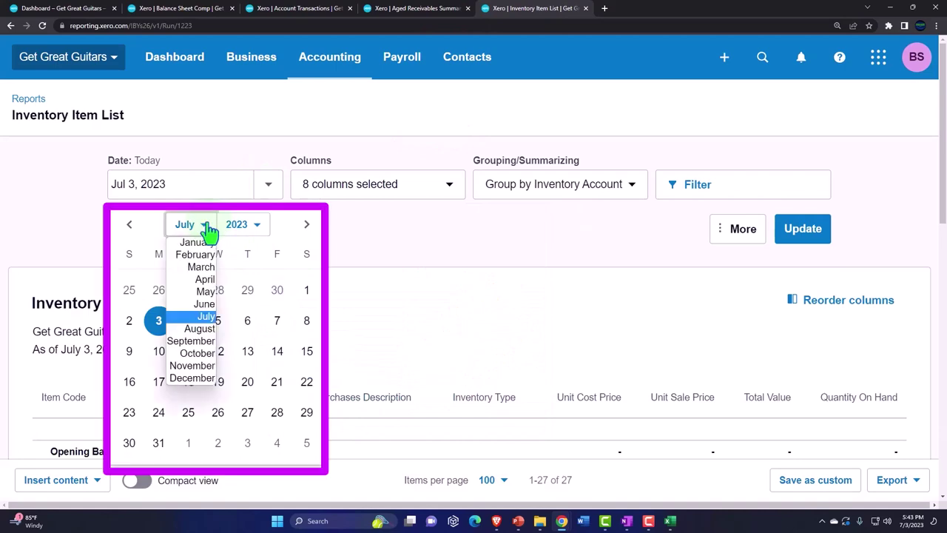
pyautogui.click(186, 253)
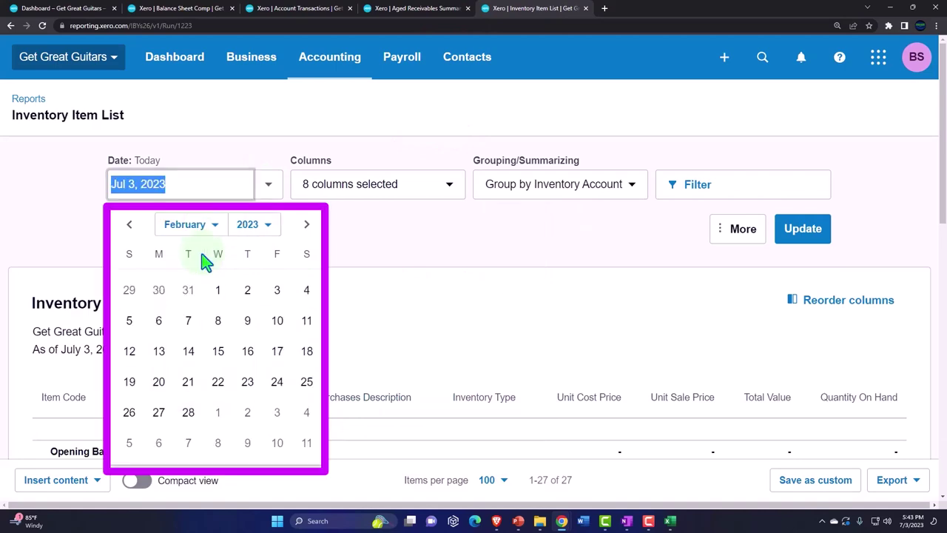
pyautogui.click(188, 413)
pyautogui.click(802, 229)
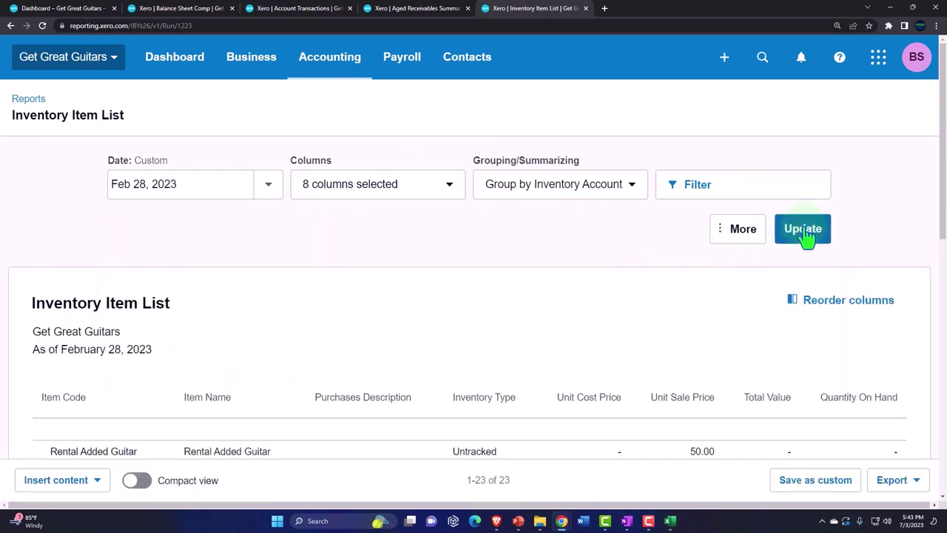
pyautogui.scroll(-8, 806, 234)
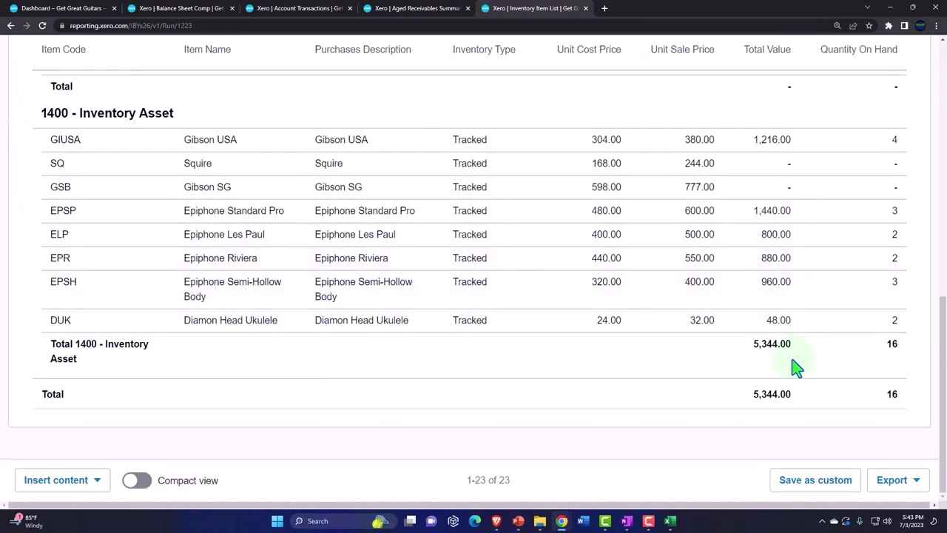
# Step: Drill from the balance sheet's Feb 28, 2023 Inventory Adj Account balance into its transactions and open manual journal #152
pyautogui.click(187, 12)
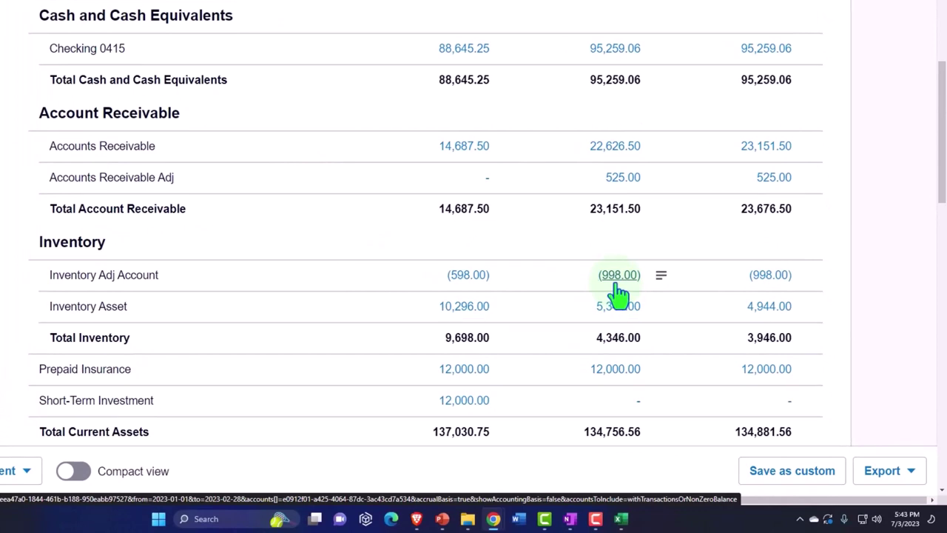
pyautogui.click(617, 284)
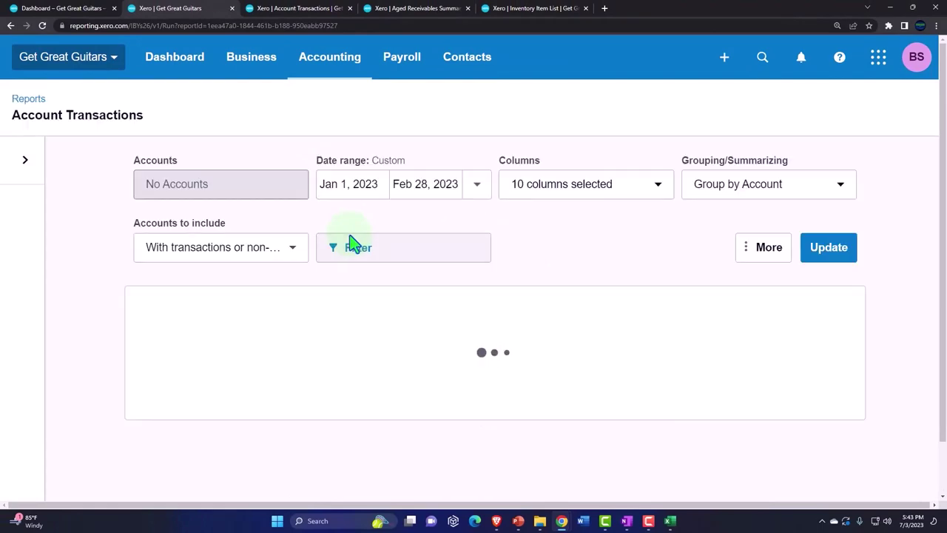
pyautogui.scroll(-3, 352, 244)
pyautogui.scroll(-2, 352, 244)
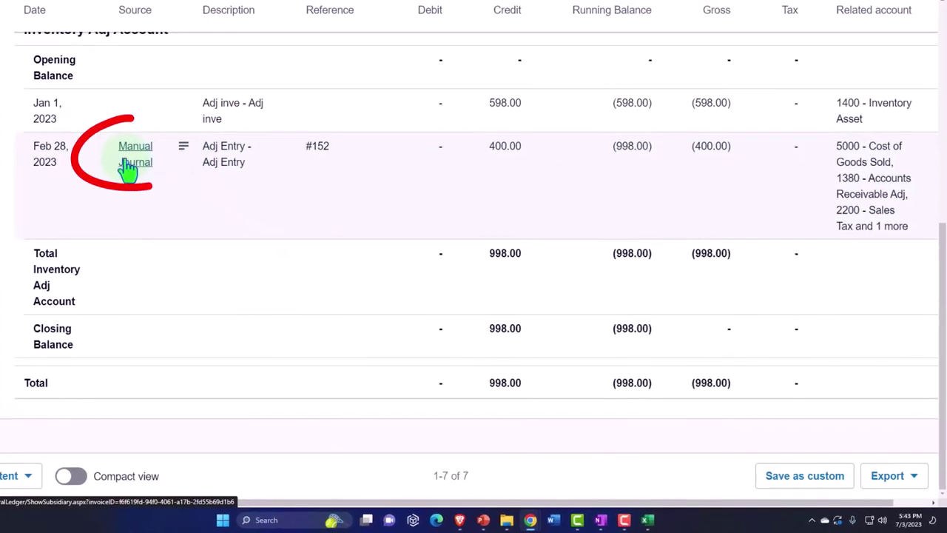
pyautogui.click(127, 169)
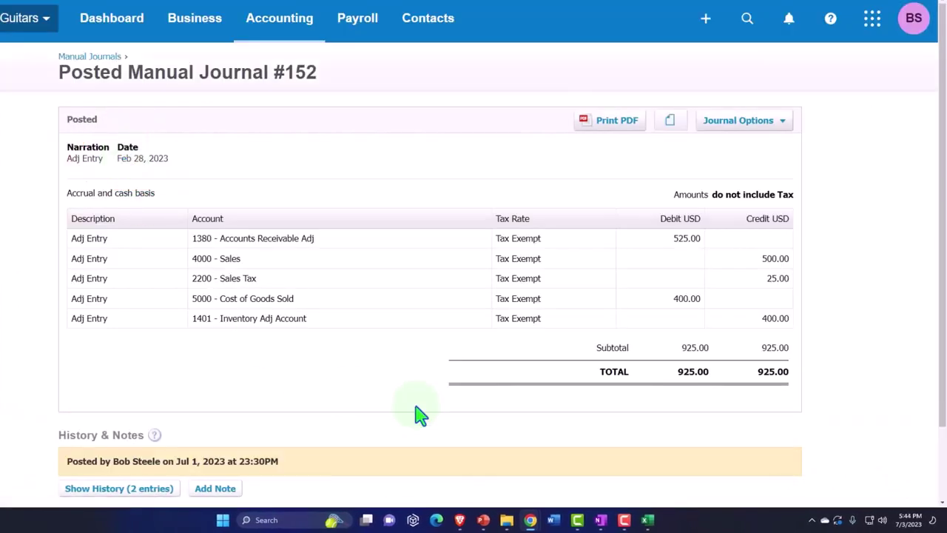
# Step: Switch to Excel to compare the original and reversing entries with the posted journal, then return to Xero's Balance Sheet Comp report
pyautogui.click(647, 520)
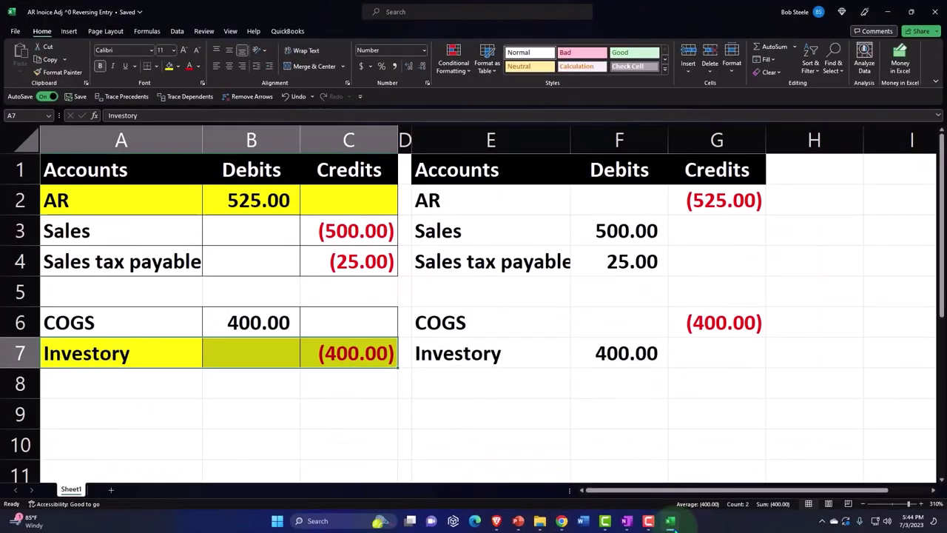
pyautogui.click(670, 521)
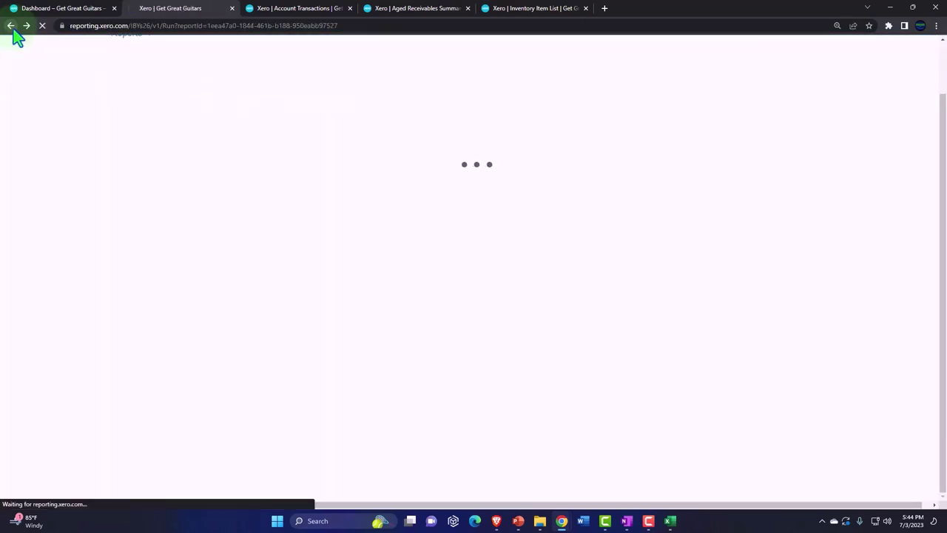
pyautogui.click(15, 29)
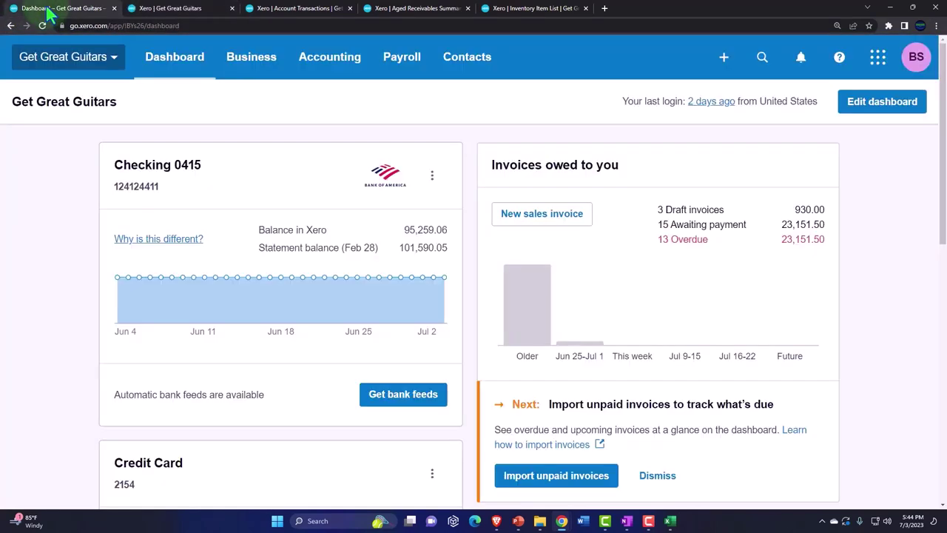
# Step: Open the Journal Report by searching the reports for "jou", and start a new manual journal from it
pyautogui.click(328, 67)
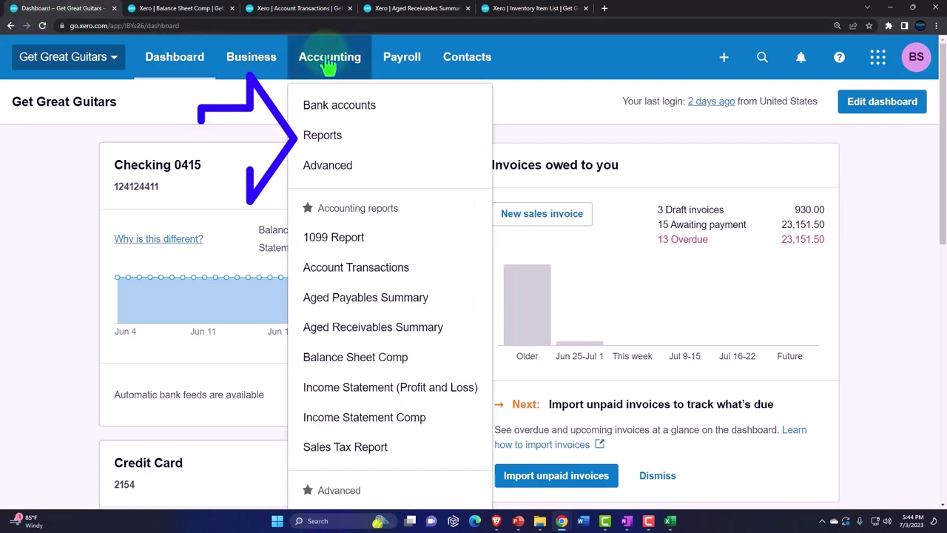
pyautogui.click(337, 137)
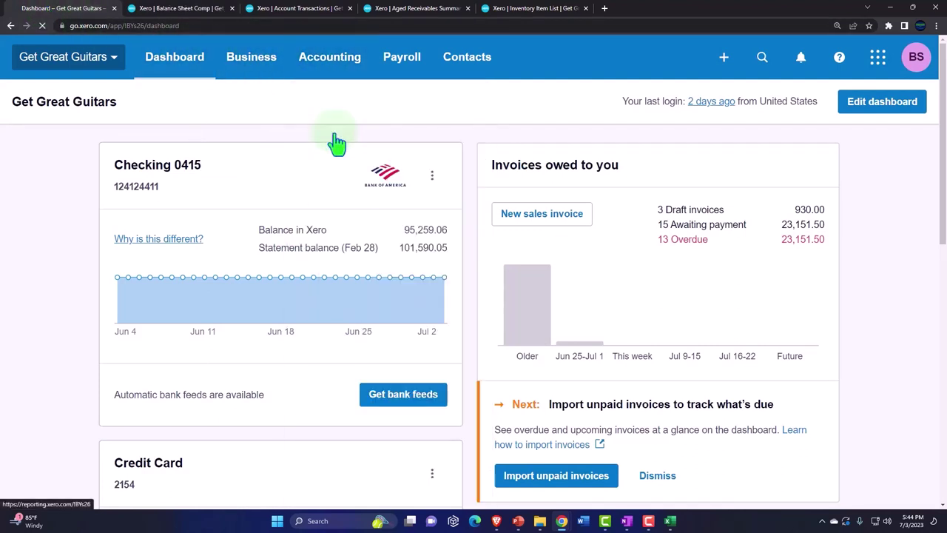
pyautogui.click(674, 100)
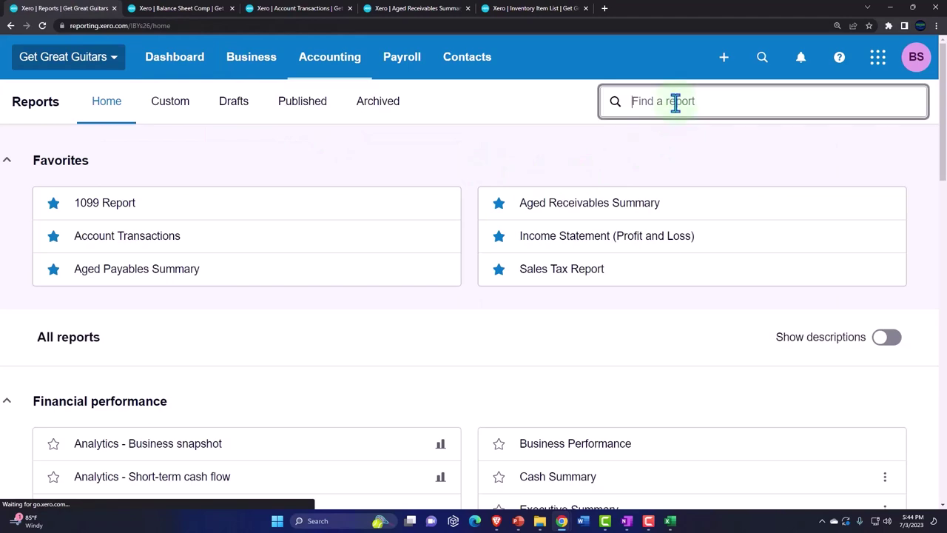
pyautogui.write('jou')
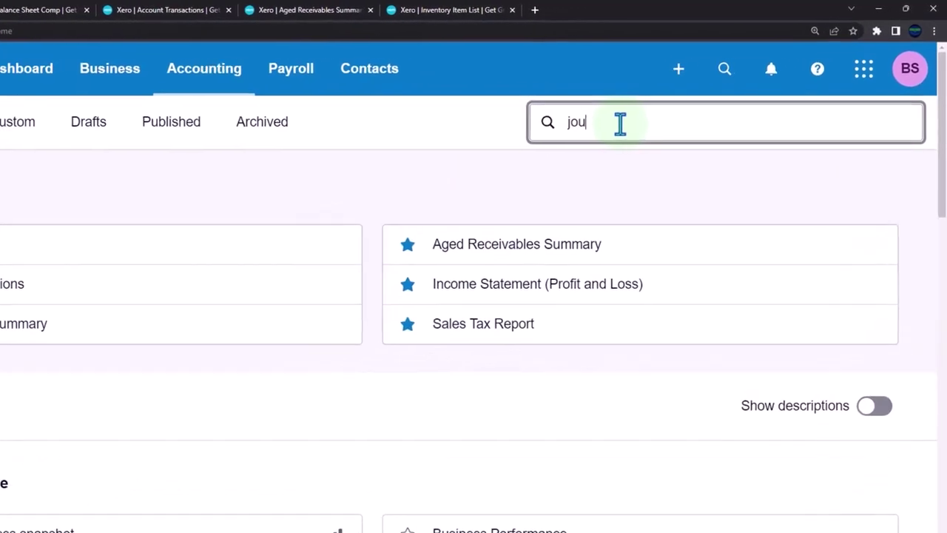
pyautogui.click(586, 233)
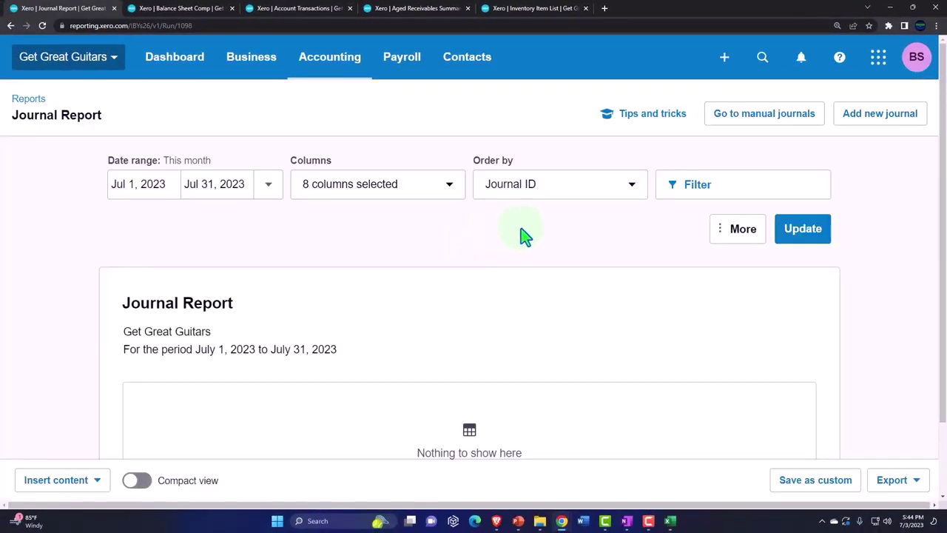
pyautogui.click(869, 123)
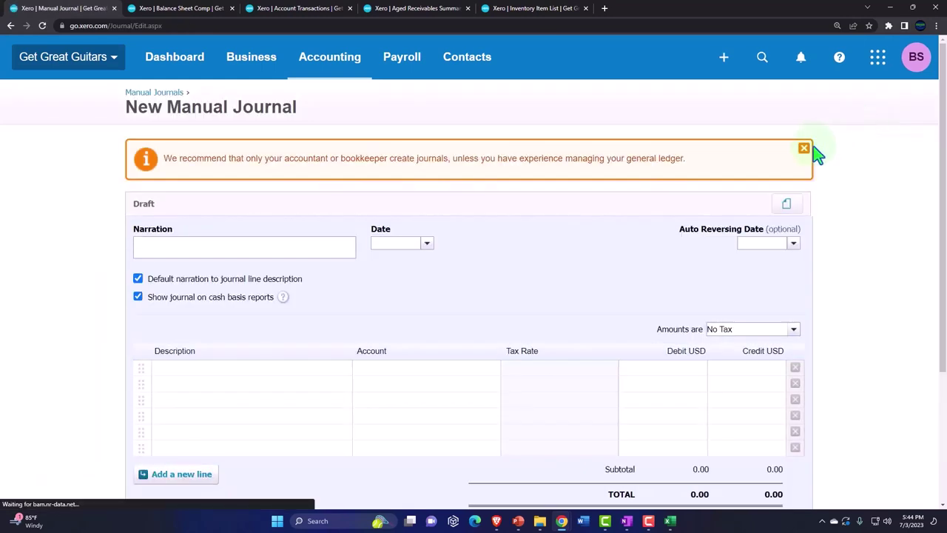
# Step: Enter "Reversing Entry" as the new manual journal's narration
pyautogui.click(160, 249)
pyautogui.write('A')
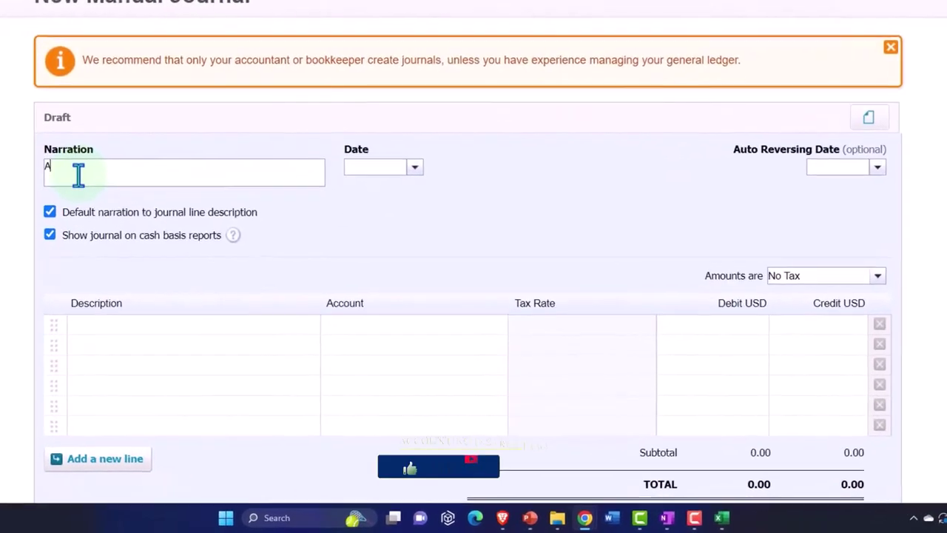
pyautogui.press('BackSpace')
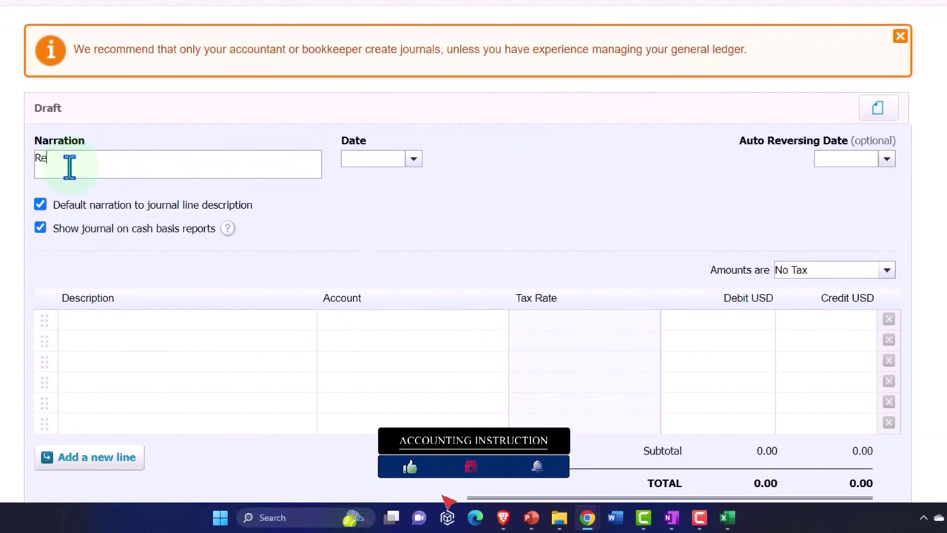
pyautogui.write('ver')
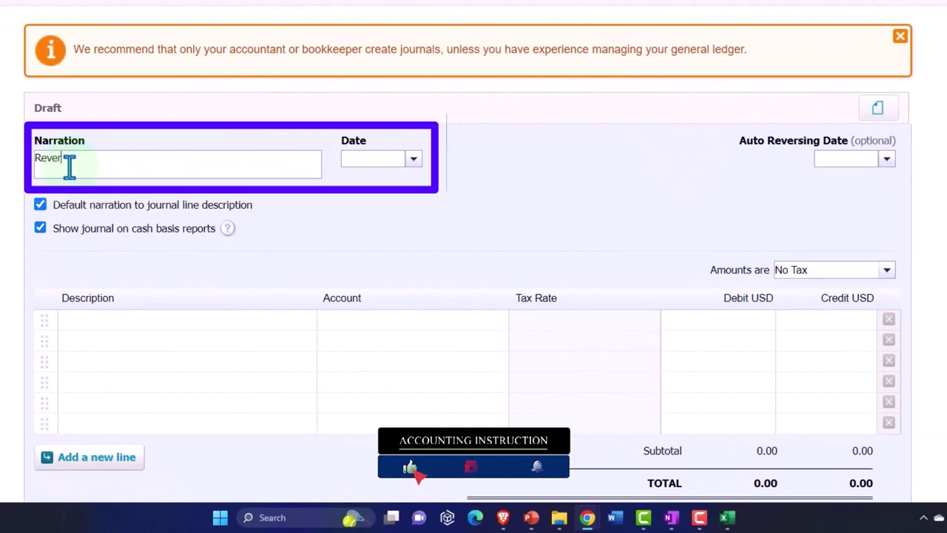
pyautogui.write('sing Entry')
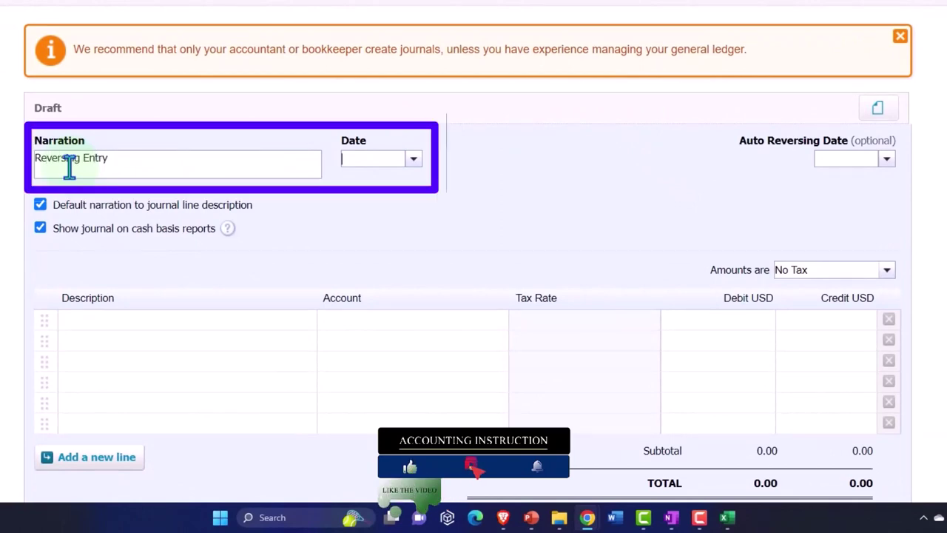
# Step: Set the manual journal's date to Mar 1, 2023
pyautogui.click(410, 162)
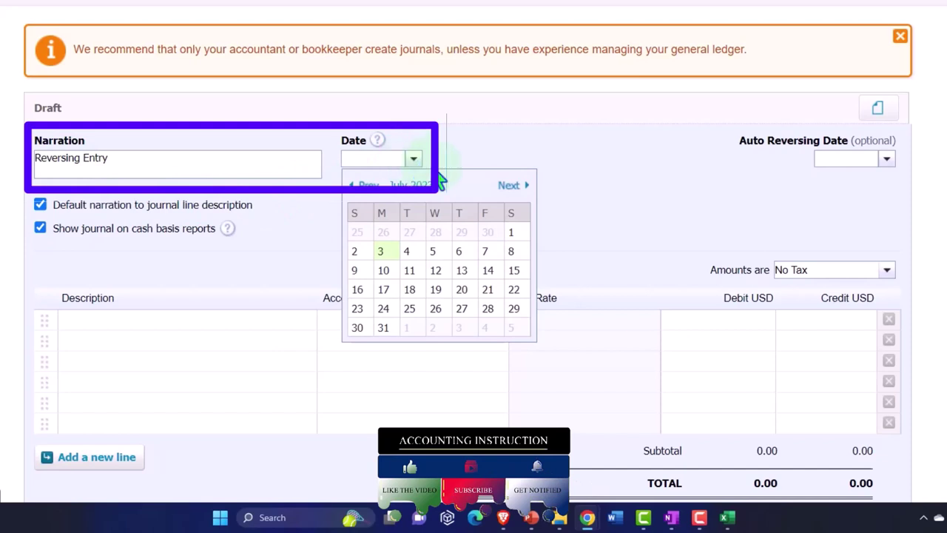
pyautogui.click(370, 187)
pyautogui.click(372, 190)
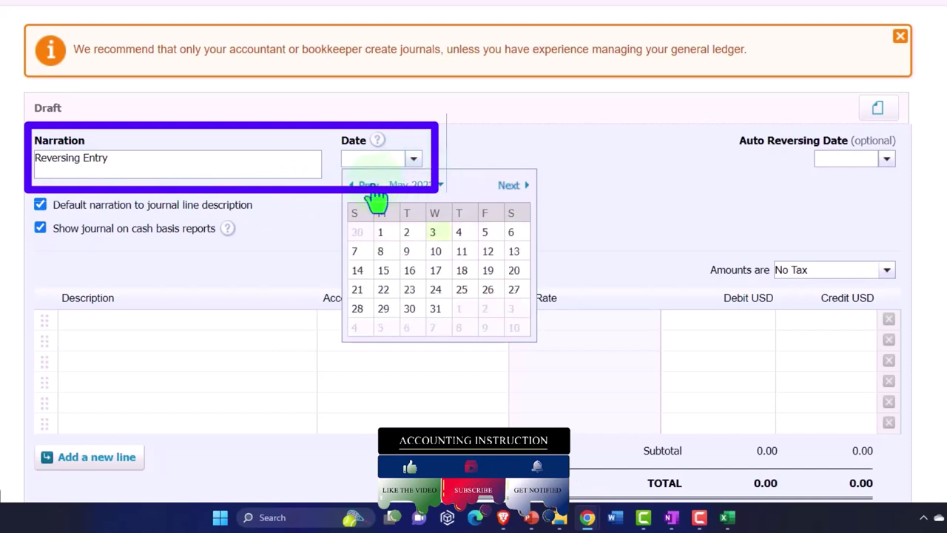
pyautogui.click(372, 190)
pyautogui.click(372, 189)
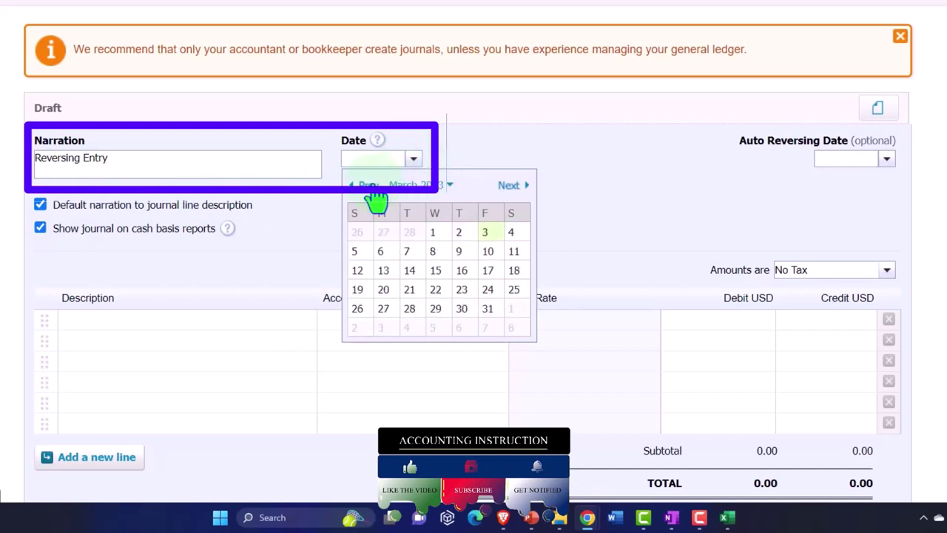
pyautogui.click(372, 189)
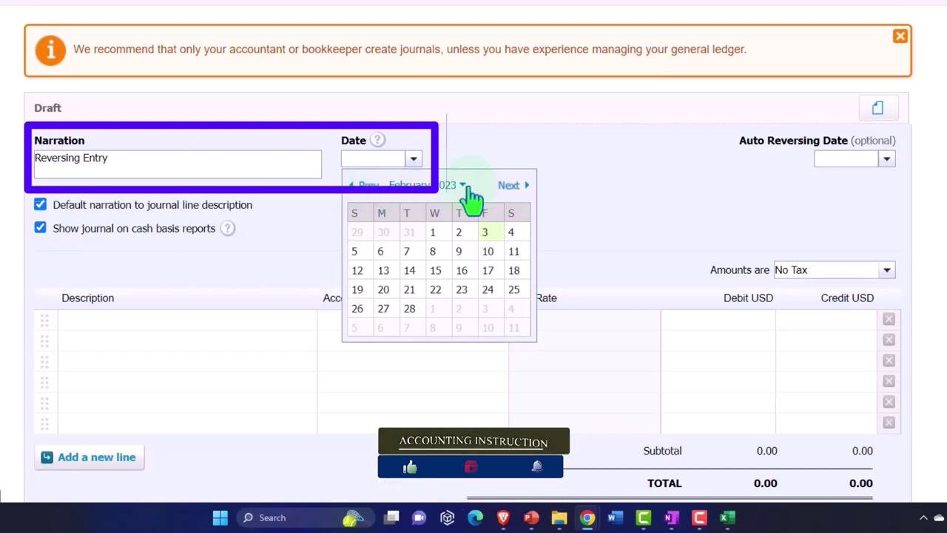
pyautogui.click(509, 190)
pyautogui.click(435, 234)
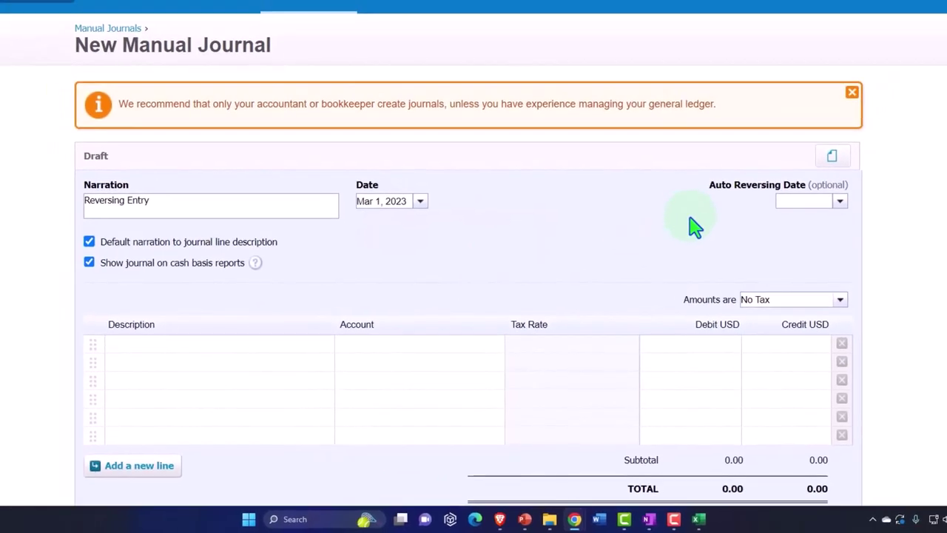
# Step: Start the first journal line with the default description "Reversing Entry" and proceed to its account
pyautogui.hotkey('ctrl', '+')
pyautogui.scroll(-1, 689, 222)
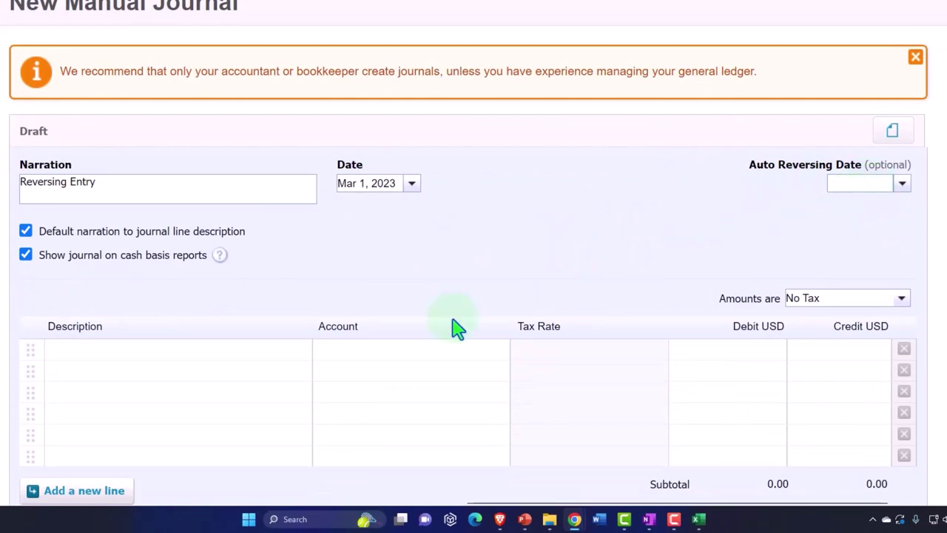
pyautogui.click(91, 370)
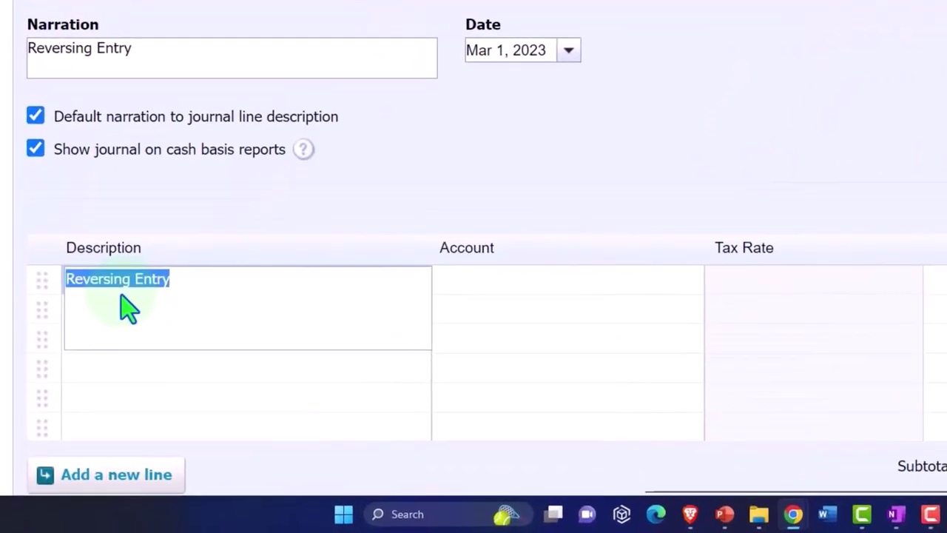
pyautogui.press('Tab')
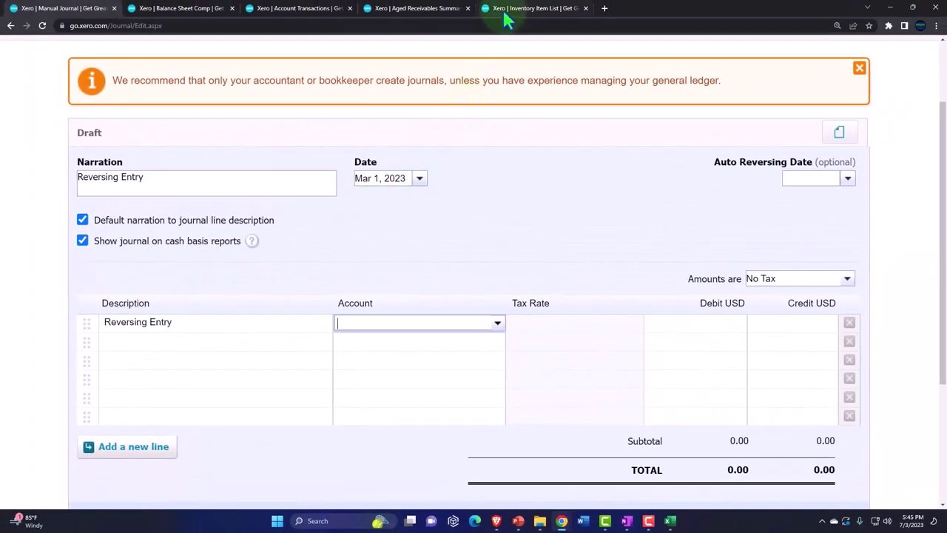
# Step: Examine the March 2023 amounts in Income Statement Comp and glance at the Excel reversing entry, then return to Xero's manual journal
pyautogui.click(302, 9)
pyautogui.scroll(-2, 576, 276)
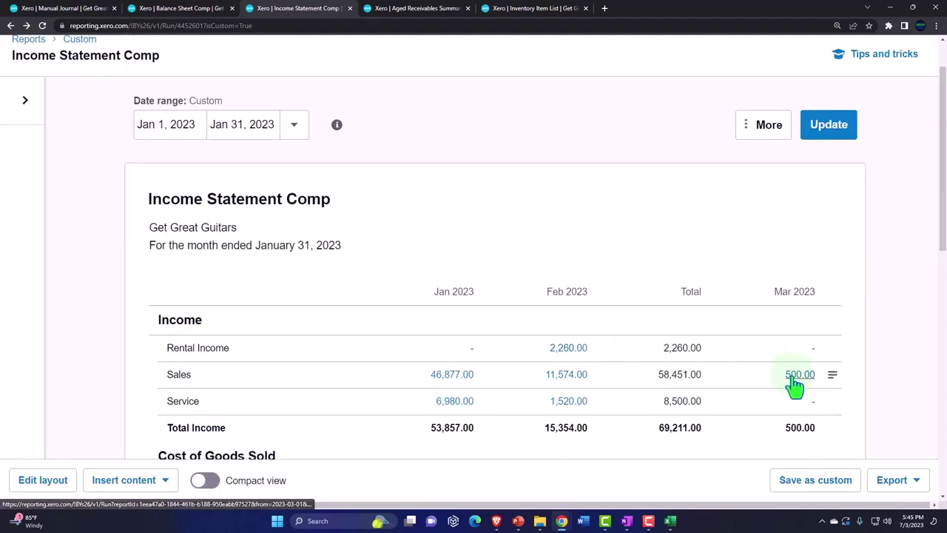
pyautogui.scroll(-1, 787, 382)
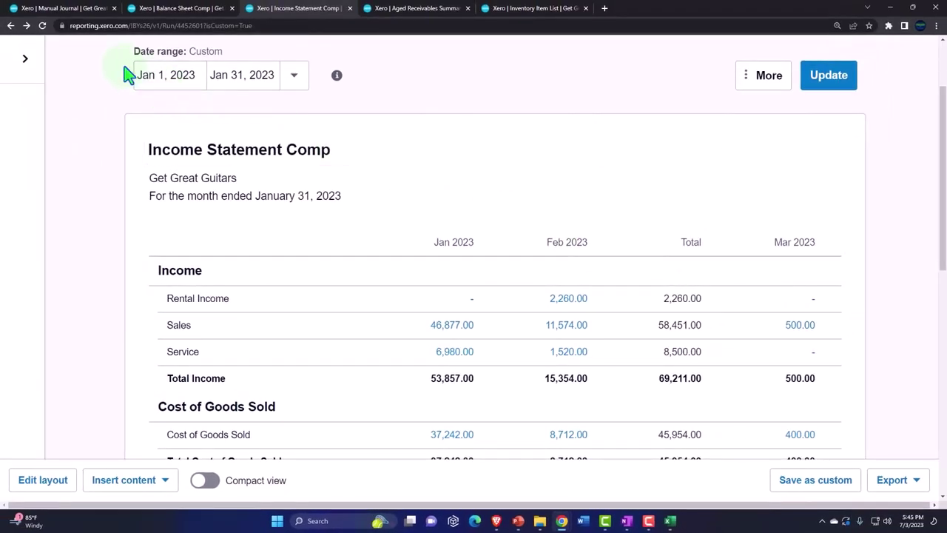
pyautogui.click(66, 8)
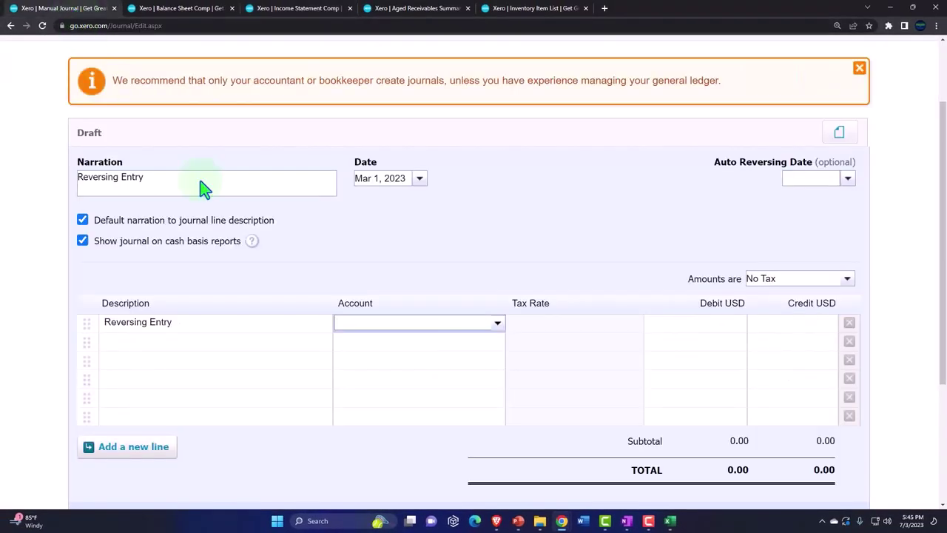
pyautogui.click(670, 521)
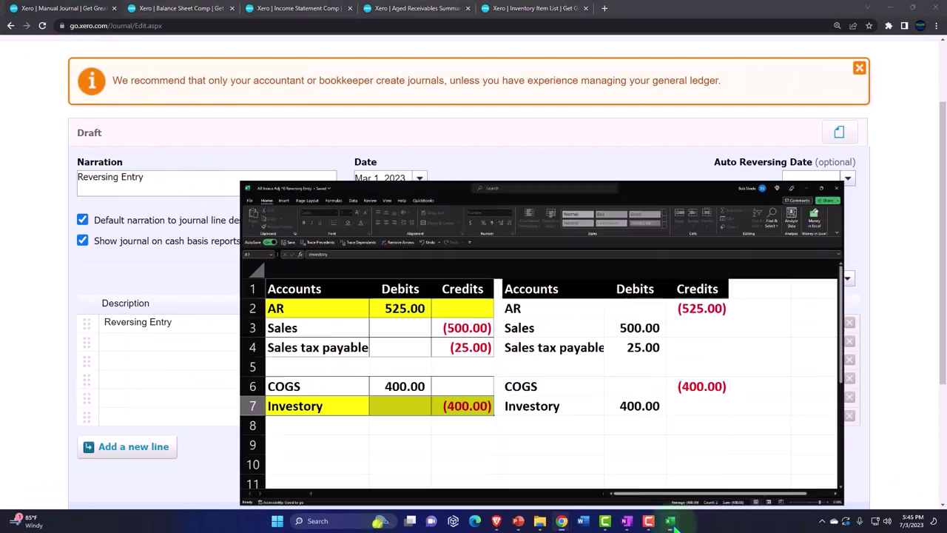
pyautogui.click(669, 521)
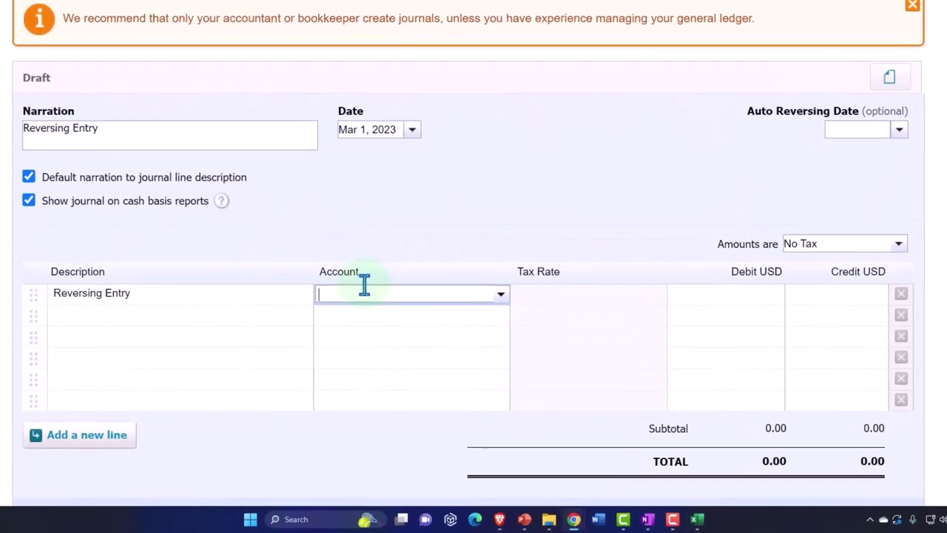
# Step: Assign account 1380 - Accounts Receivable Adj to the first journal line and proceed to its credit amount
pyautogui.write('acc')
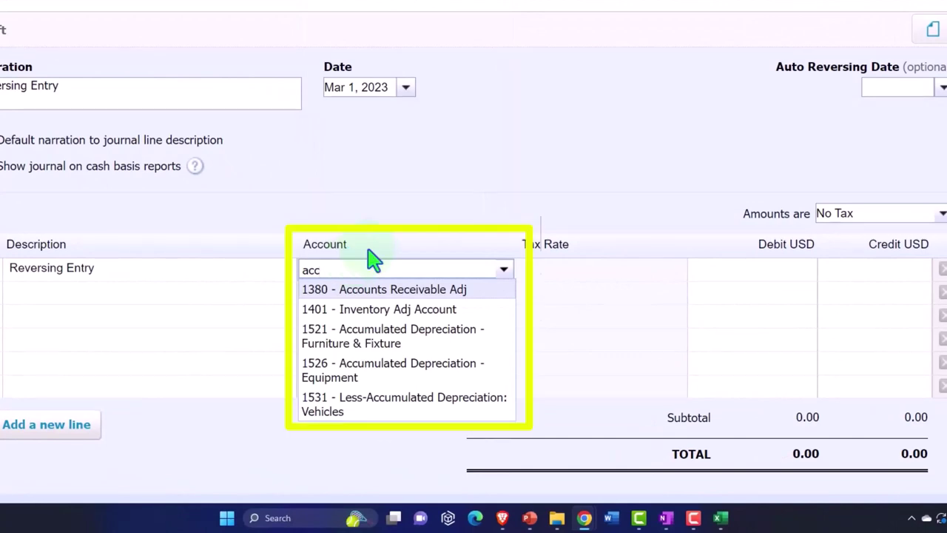
pyautogui.click(387, 289)
pyautogui.press('Tab')
pyautogui.press('Tab')
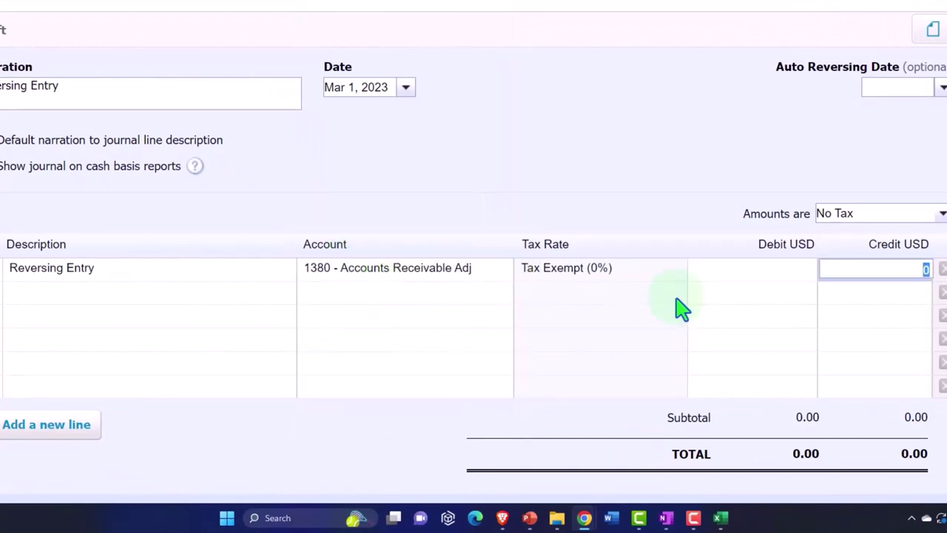
# Step: Switch to Excel and fill the reversing entry in E2:G7 with light green
pyautogui.click(720, 517)
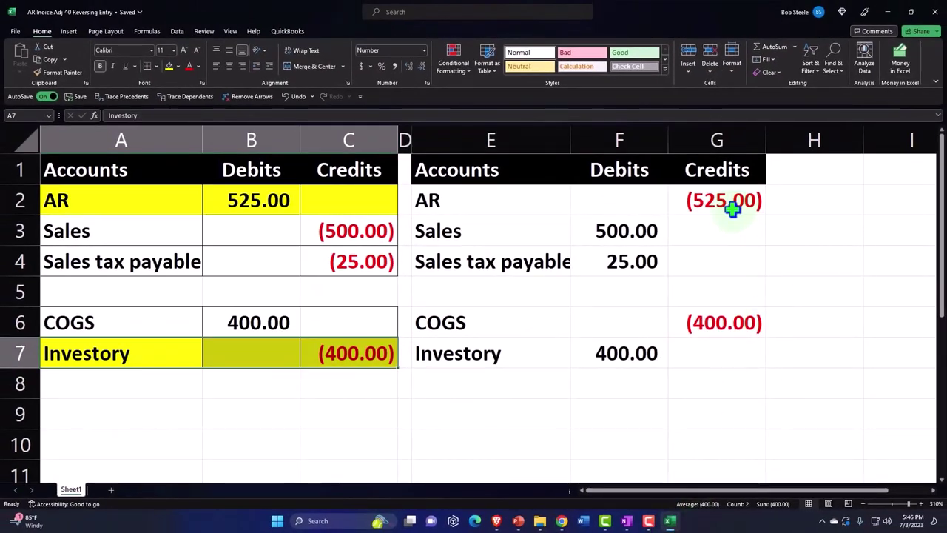
pyautogui.click(626, 252)
pyautogui.moveTo(503, 207); pyautogui.dragTo(682, 352)
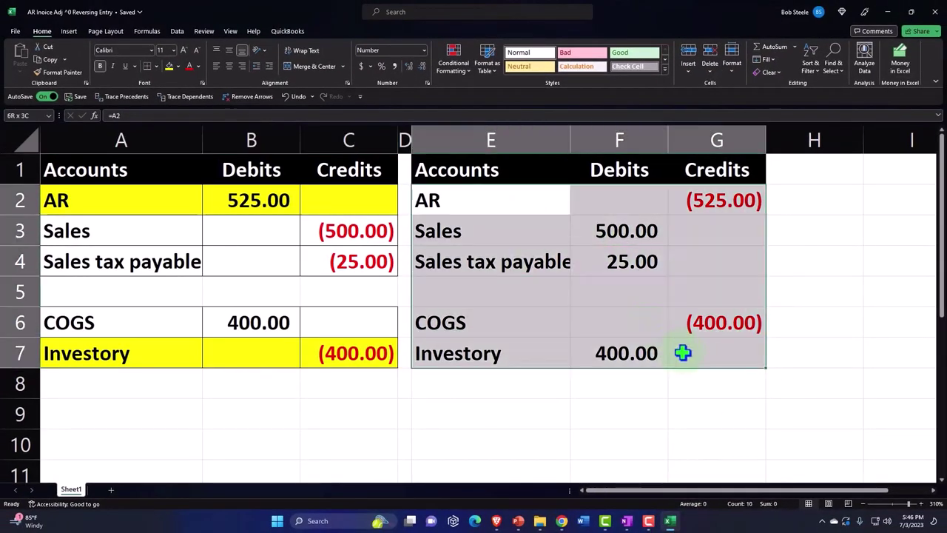
pyautogui.click(178, 66)
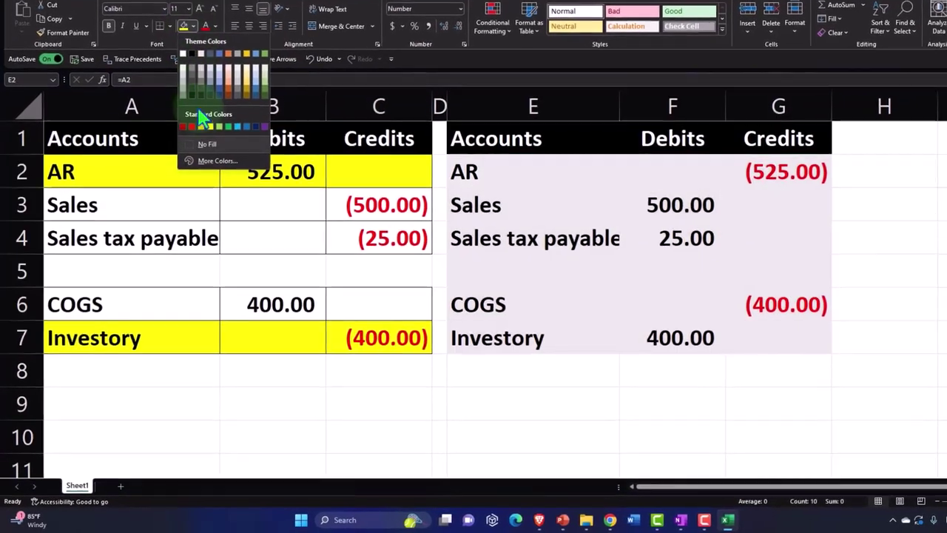
pyautogui.click(222, 126)
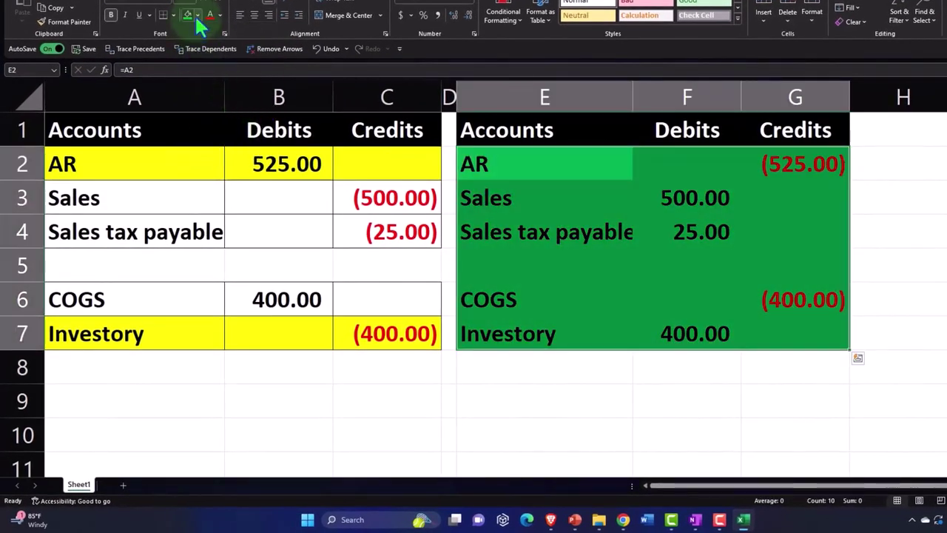
pyautogui.click(197, 15)
pyautogui.click(224, 117)
pyautogui.click(386, 299)
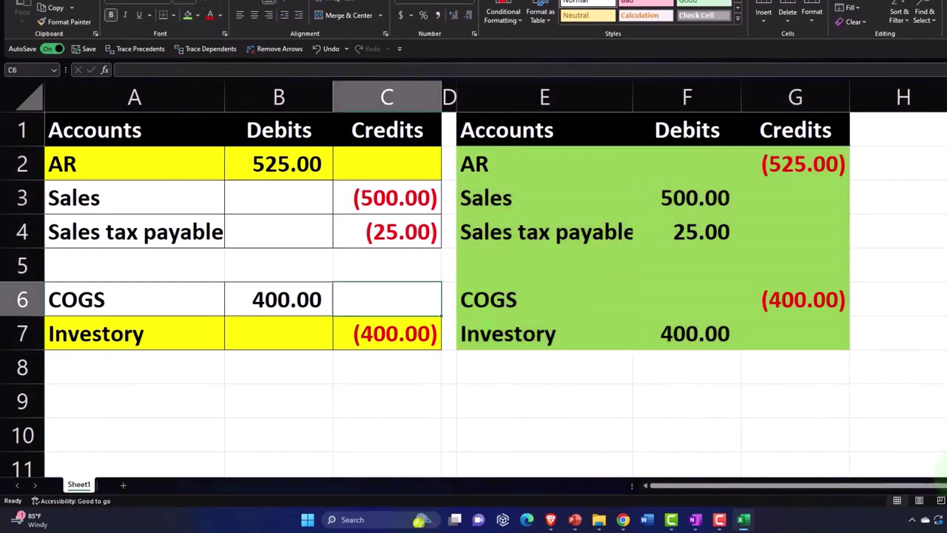
# Step: Apply all borders to the reversing entry in E2:G7, bring it fully into view, and return to Xero's manual journal
pyautogui.moveTo(558, 177); pyautogui.dragTo(794, 327)
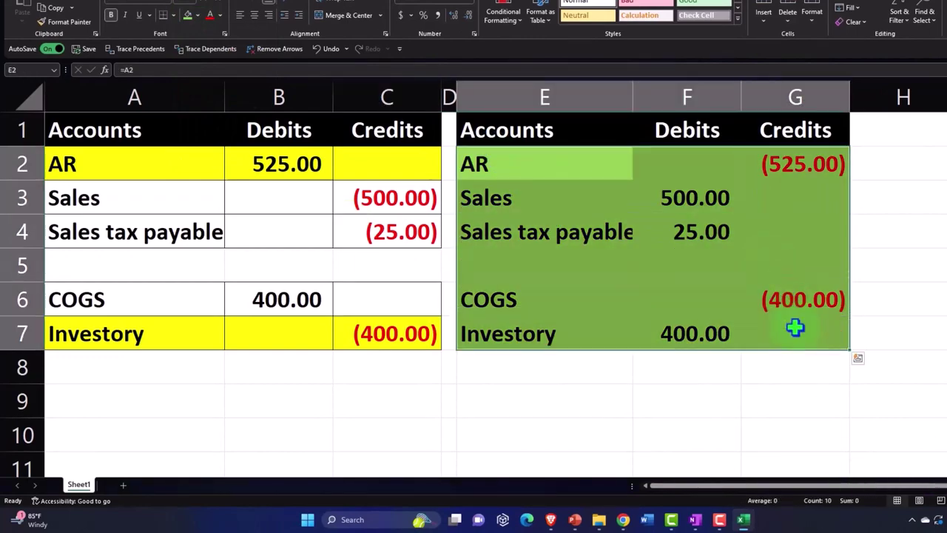
pyautogui.click(171, 16)
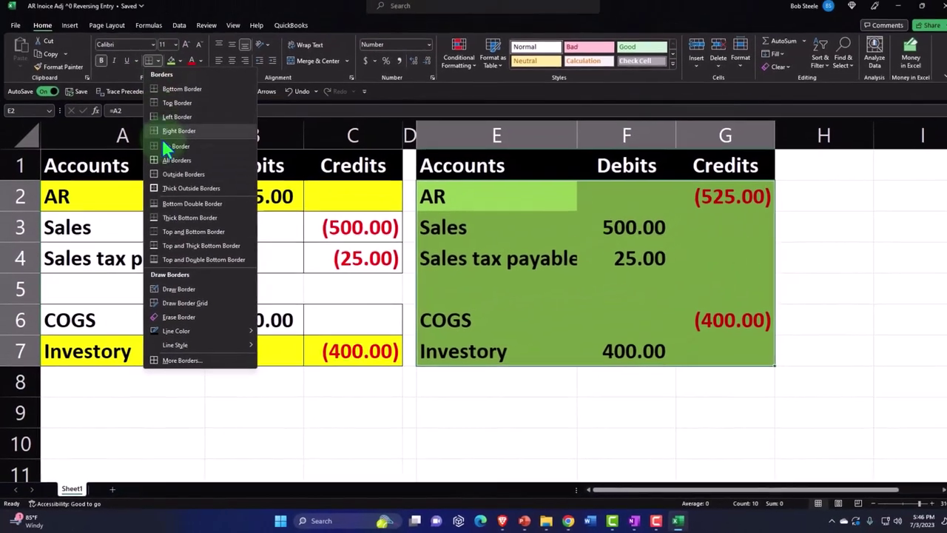
pyautogui.click(174, 160)
pyautogui.click(348, 291)
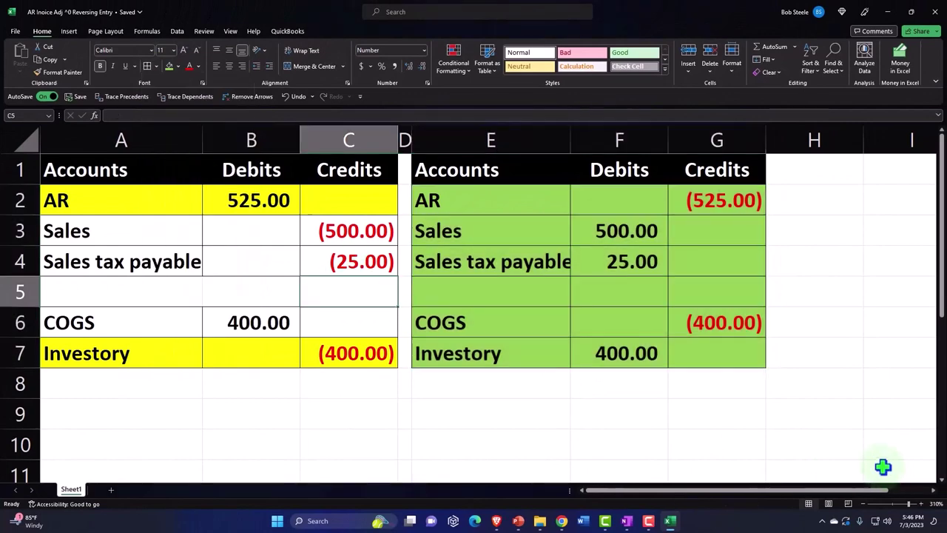
pyautogui.click(933, 491)
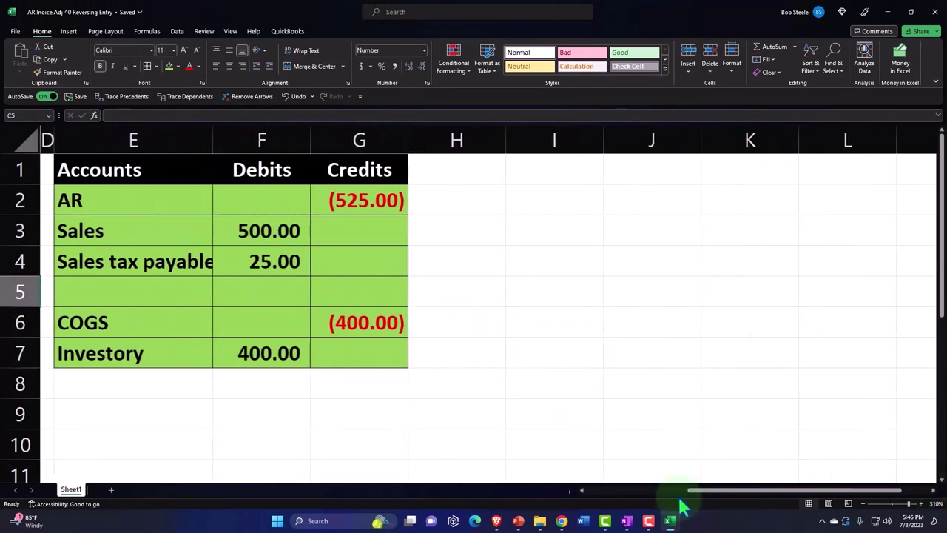
pyautogui.click(670, 520)
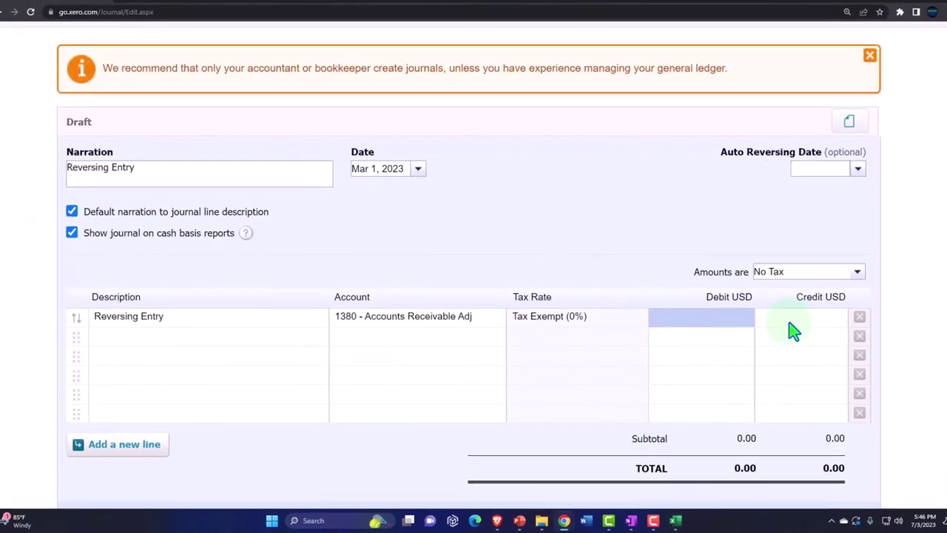
# Step: Credit 525 on the first journal line for Accounts Receivable Adj and proceed to the second line's account
pyautogui.click(784, 323)
pyautogui.write('525')
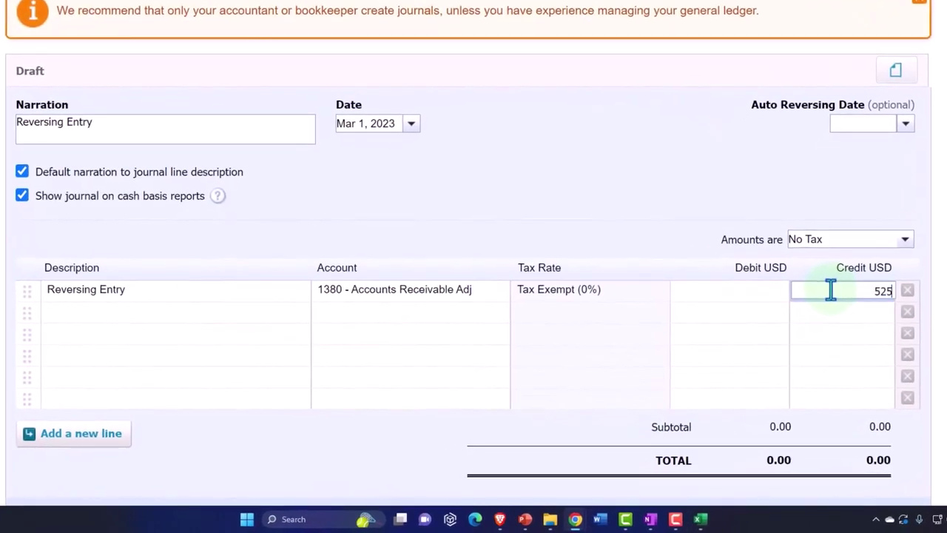
pyautogui.press('Tab')
pyautogui.press('Tab')
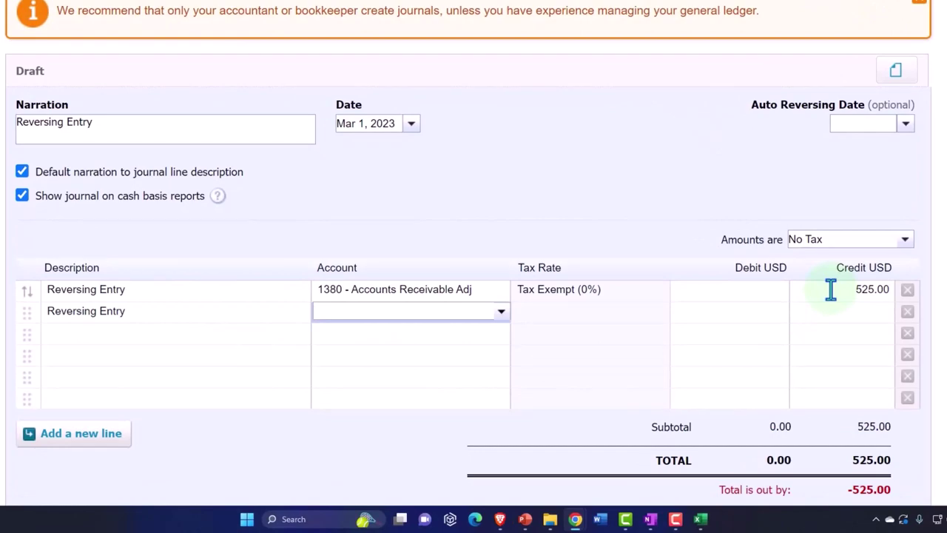
# Step: Check the Excel reversing entry, assign 4000 - Sales to the second journal line with a 500 debit, and proceed to the third line's account
pyautogui.click(689, 520)
pyautogui.click(690, 520)
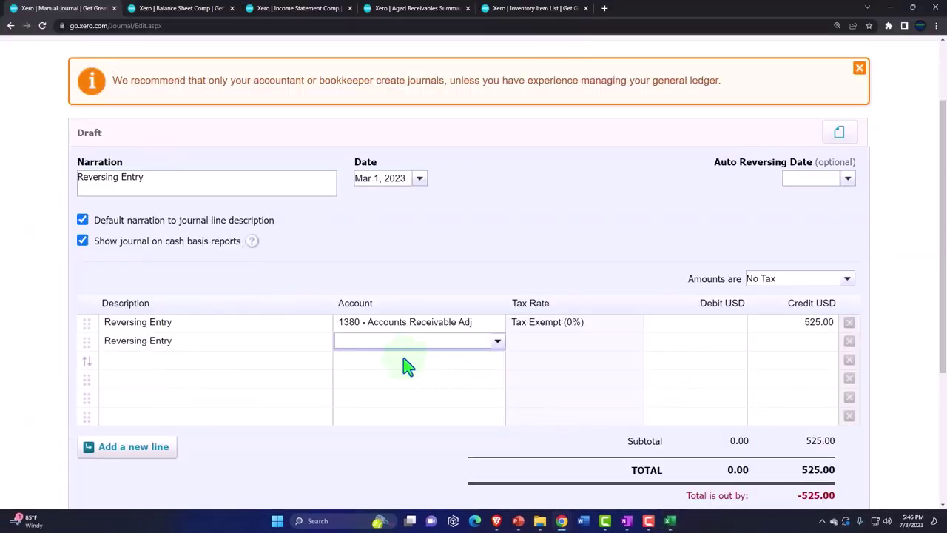
pyautogui.write('sale')
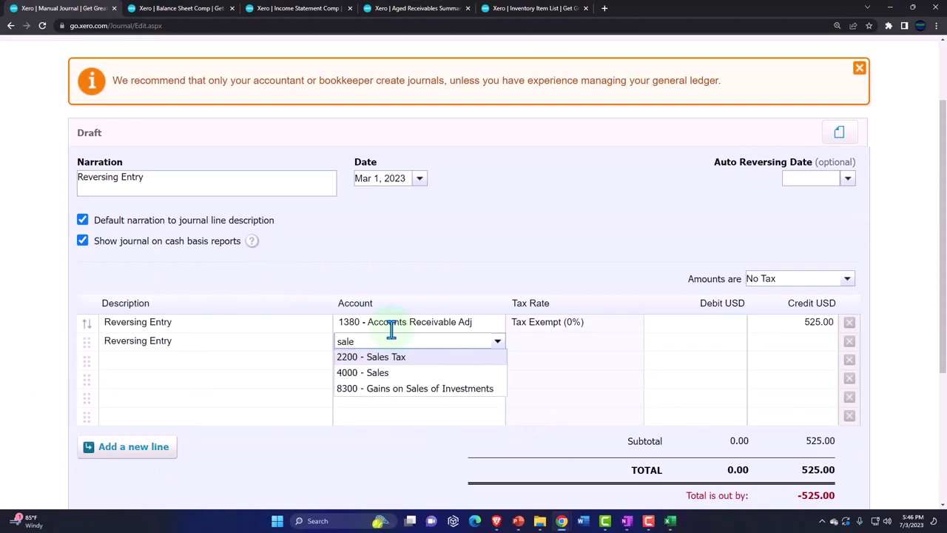
pyautogui.press('Down')
pyautogui.press('Tab')
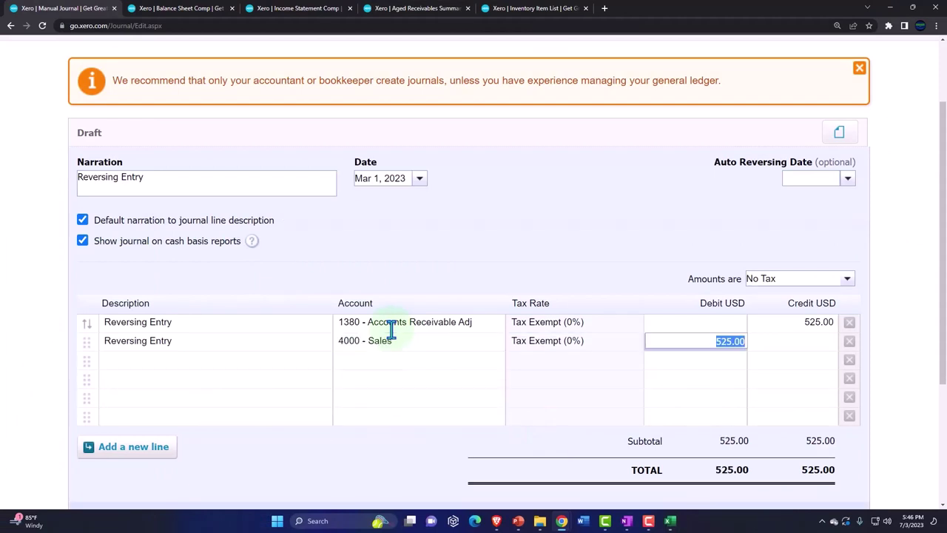
pyautogui.write('500')
pyautogui.press('Tab')
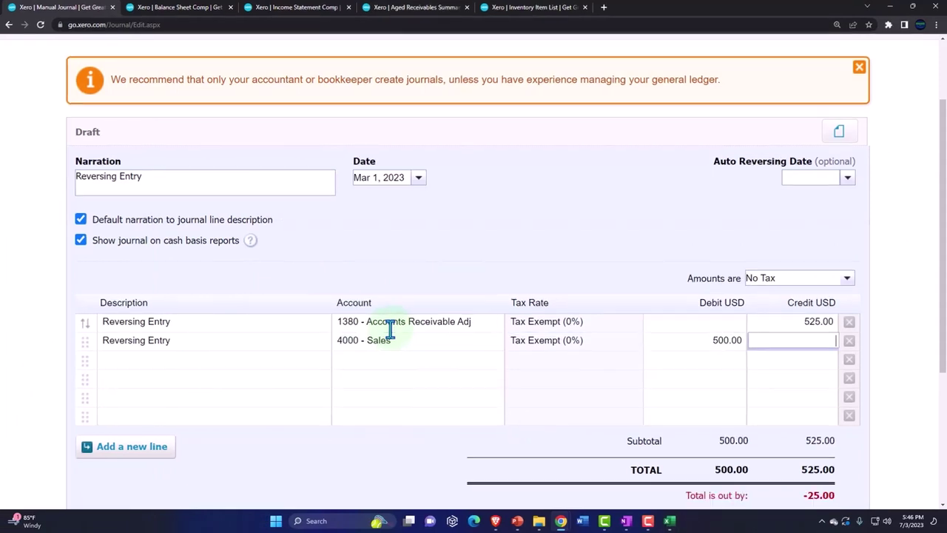
pyautogui.press('Tab')
pyautogui.press('Tab')
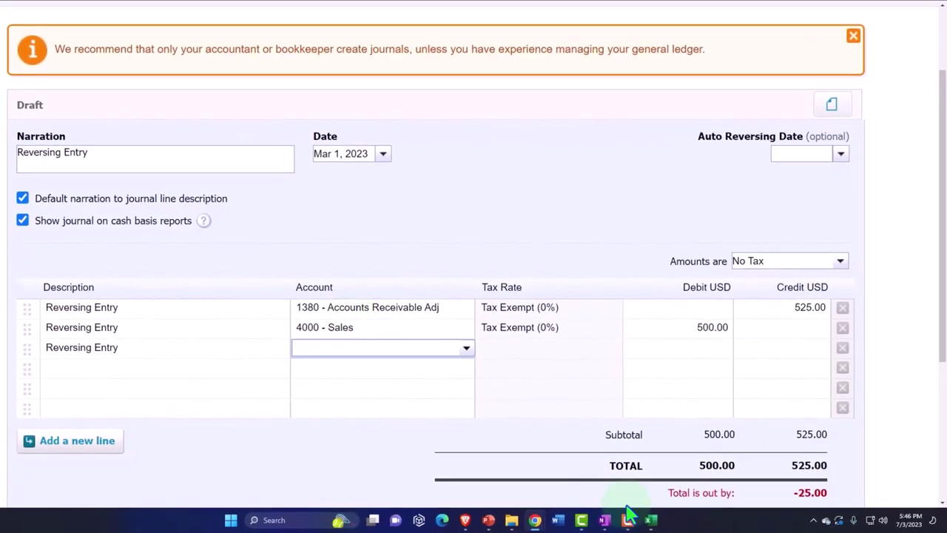
# Step: Check the Excel entry, assign 2200 - Sales Tax to the third journal line with a 25.00 debit, and proceed to the fourth line's account
pyautogui.click(651, 520)
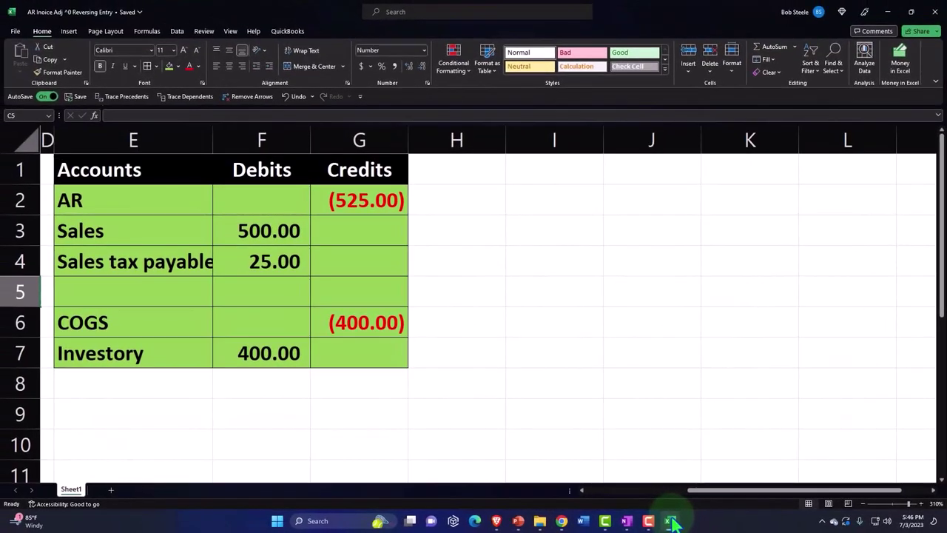
pyautogui.click(671, 520)
pyautogui.write('sale')
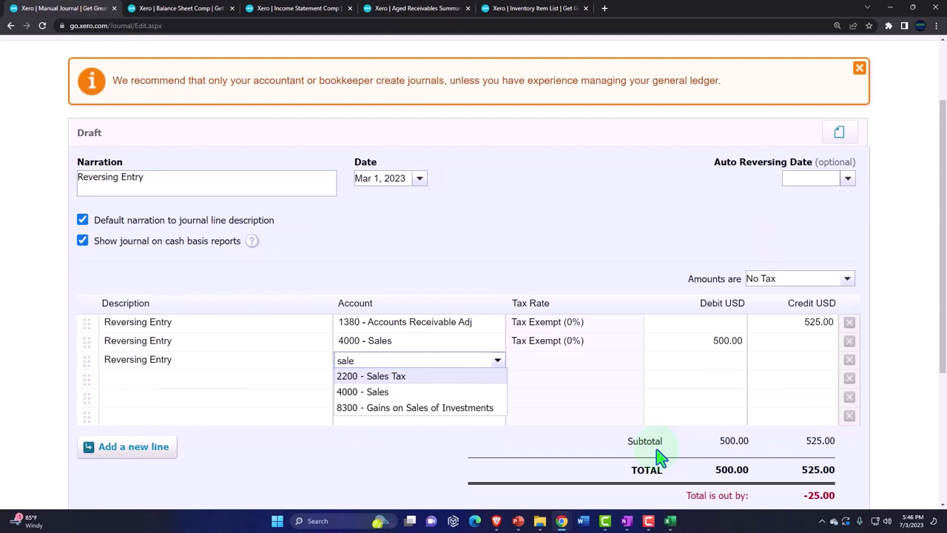
pyautogui.press('Tab')
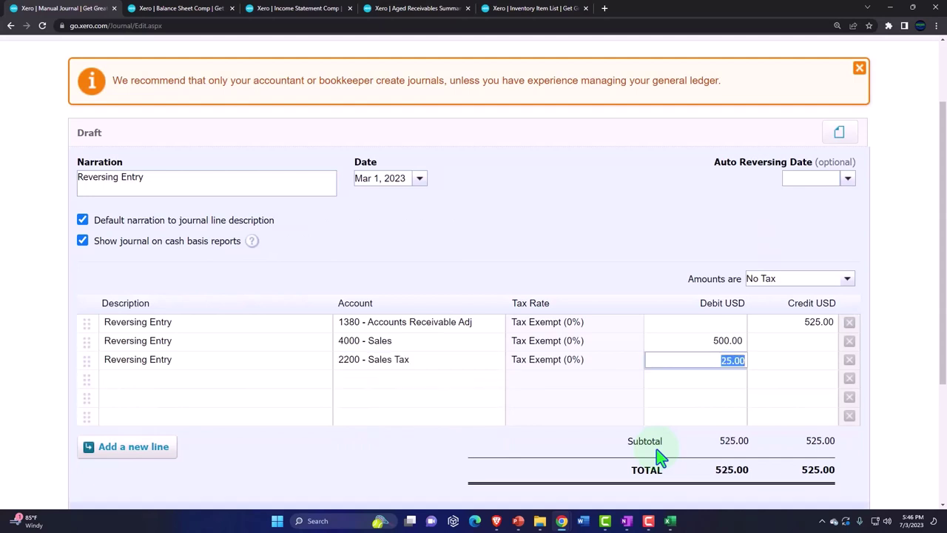
pyautogui.press('Tab')
pyautogui.press('Tab')
pyautogui.press('Tab')
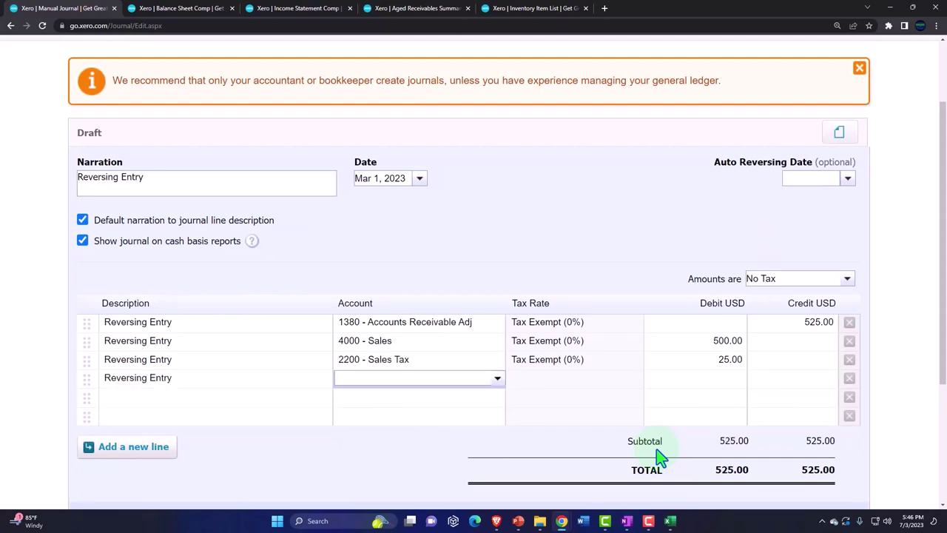
# Step: Assign 5000 - Cost of Goods Sold to the fourth journal line with a 400.00 credit, checking the amount in Excel
pyautogui.write('cos')
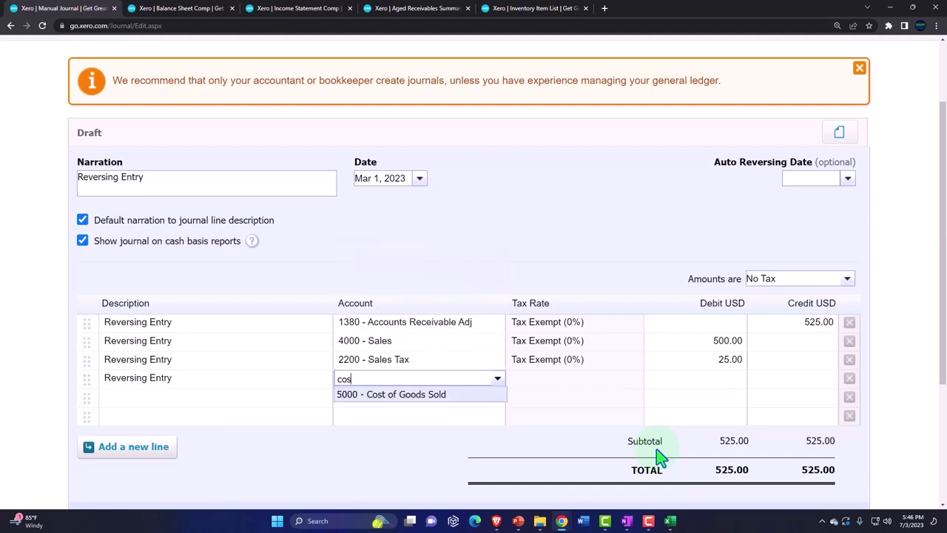
pyautogui.press('Tab')
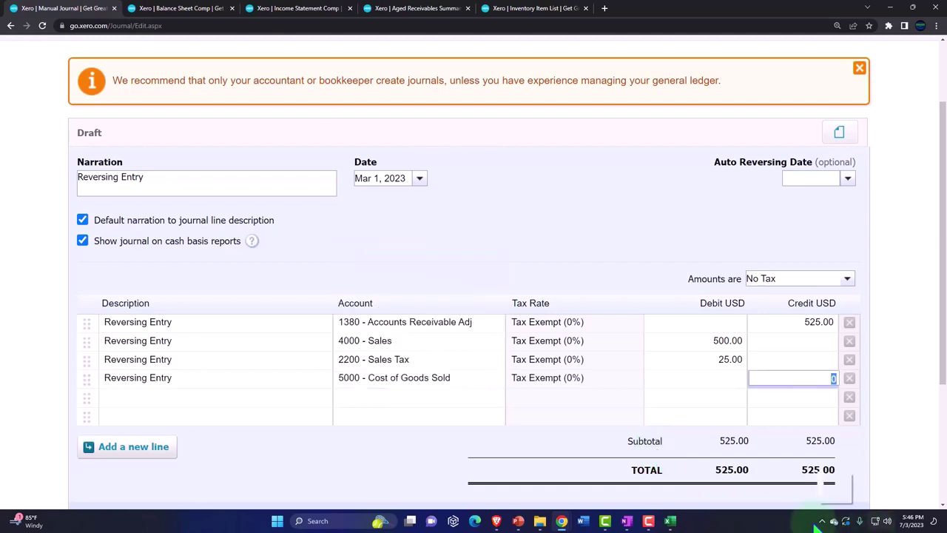
pyautogui.click(669, 521)
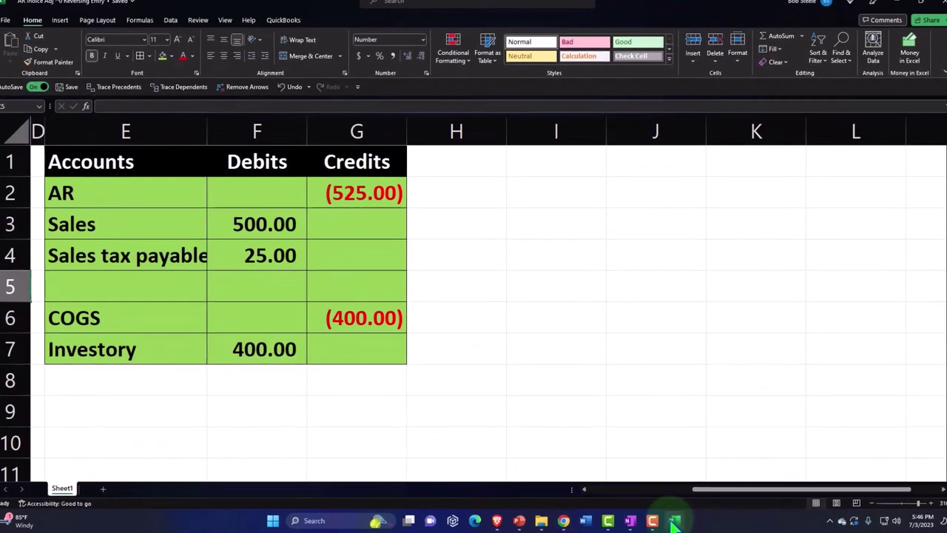
pyautogui.click(669, 520)
pyautogui.click(838, 358)
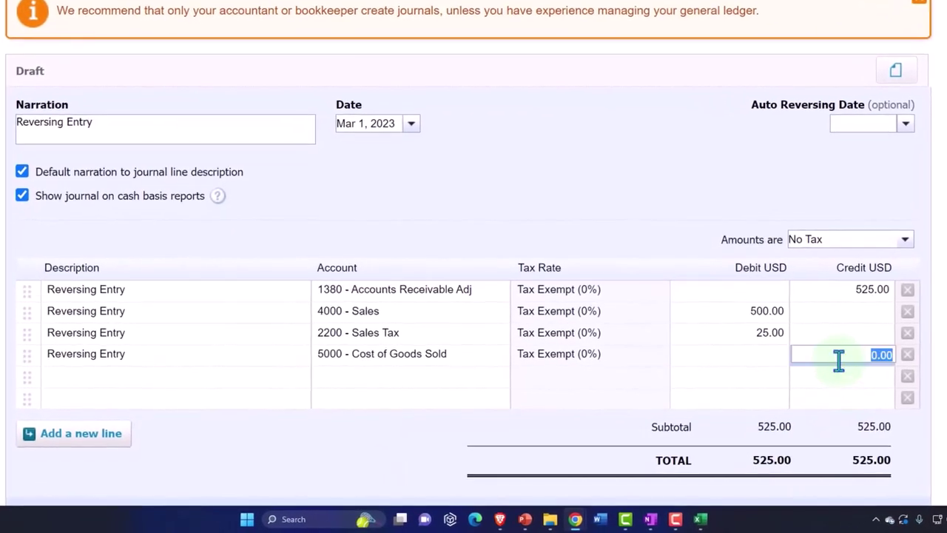
pyautogui.press('Tab')
pyautogui.press('Tab')
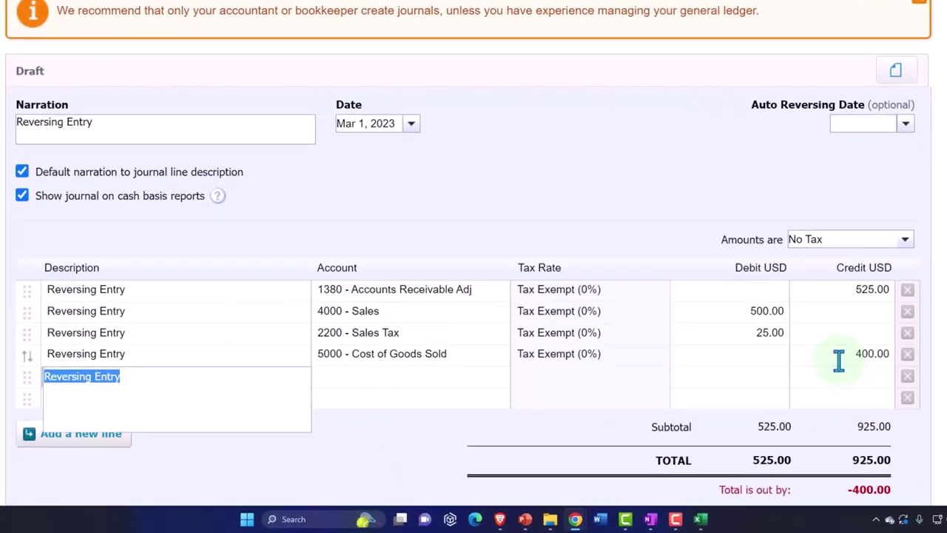
# Step: Assign 1401 - Inventory Adj Account to the fifth journal line with a 400.00 debit, and post the manual journal
pyautogui.write('inv')
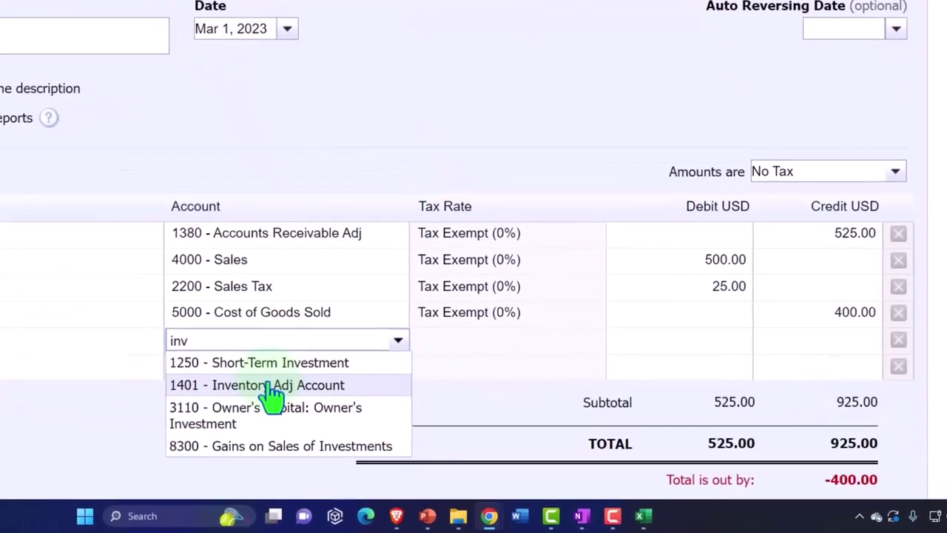
pyautogui.click(270, 384)
pyautogui.press('Tab')
pyautogui.press('Tab')
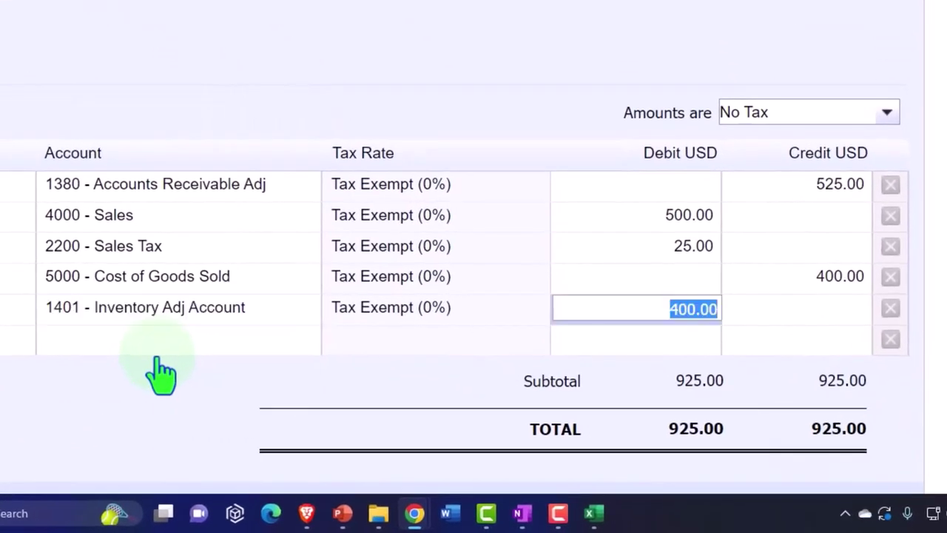
pyautogui.press('Tab')
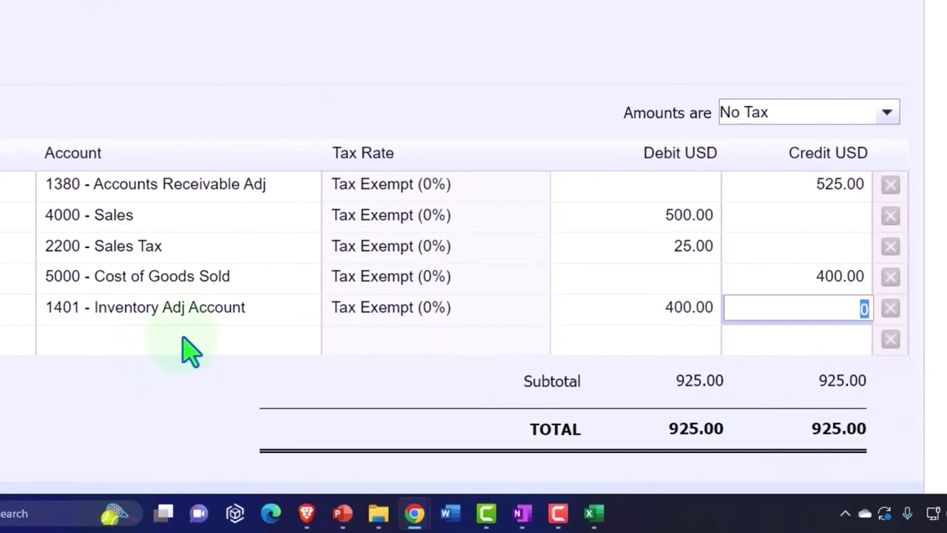
pyautogui.press('Tab')
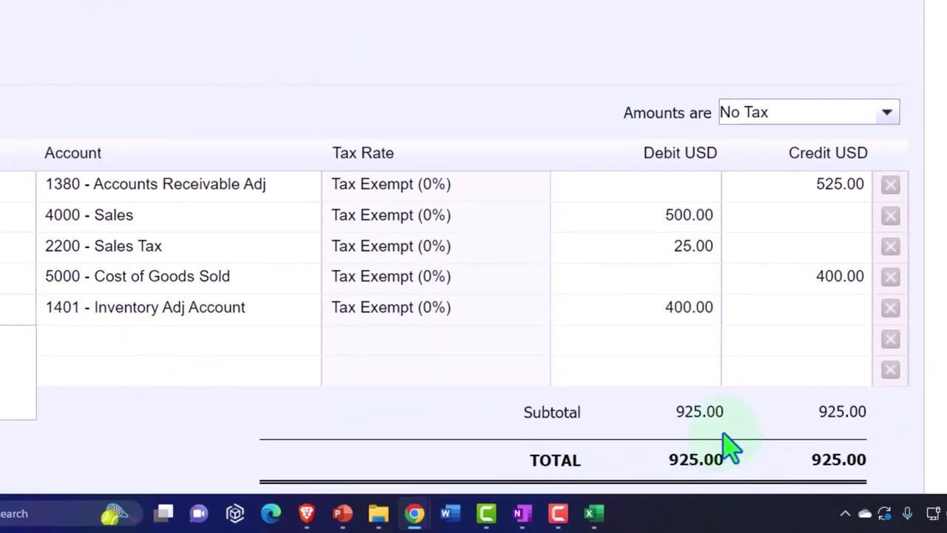
pyautogui.scroll(-2, 730, 449)
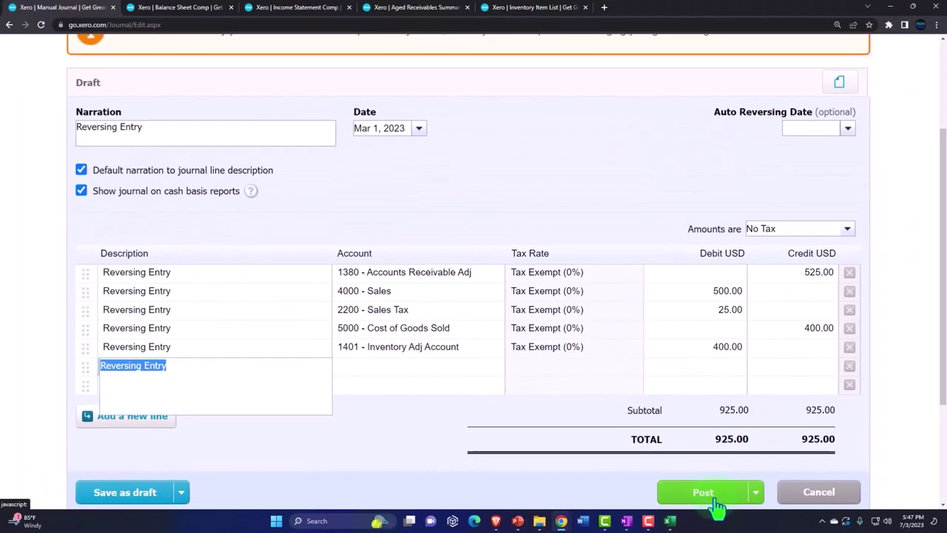
pyautogui.click(716, 505)
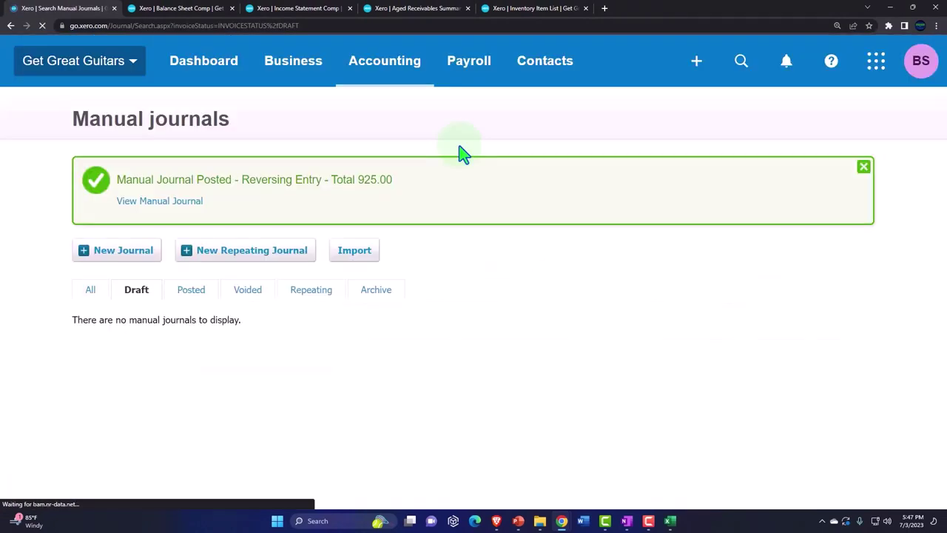
# Step: Switch to the Balance Sheet Comp report, update it, and examine the March 31, 2023 receivable and inventory amounts
pyautogui.click(194, 13)
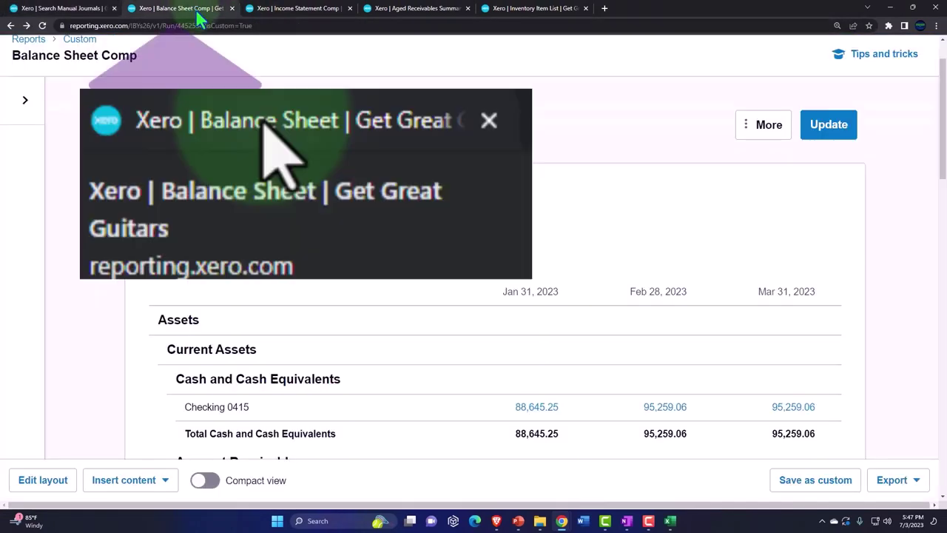
pyautogui.click(813, 124)
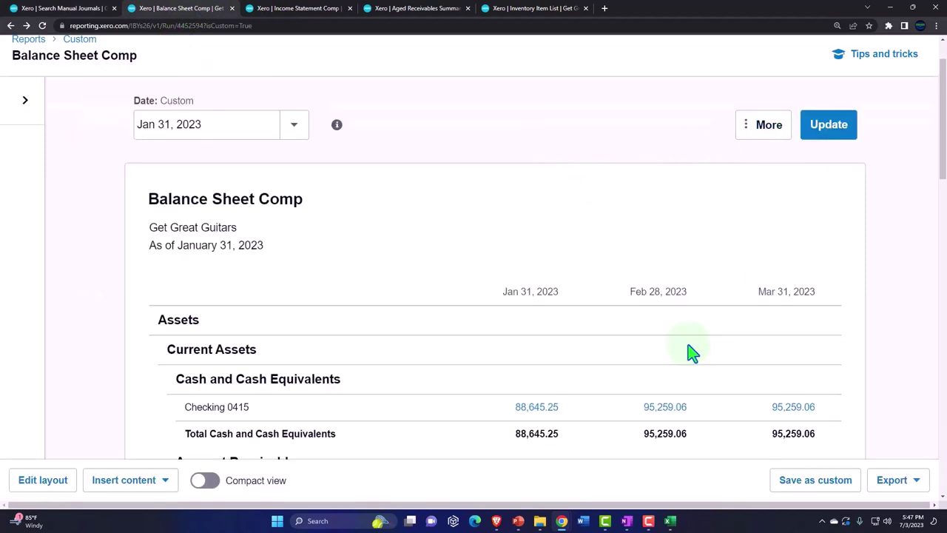
pyautogui.scroll(-3, 682, 323)
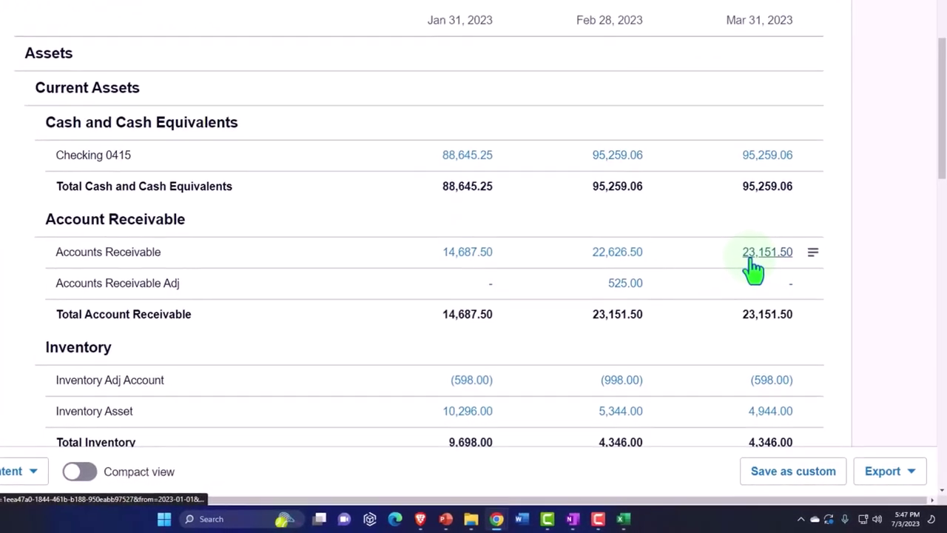
# Step: Examine the transactions behind the March 31, 2023 Accounts Receivable balance down to the latest invoice, then return to Balance Sheet Comp
pyautogui.click(751, 263)
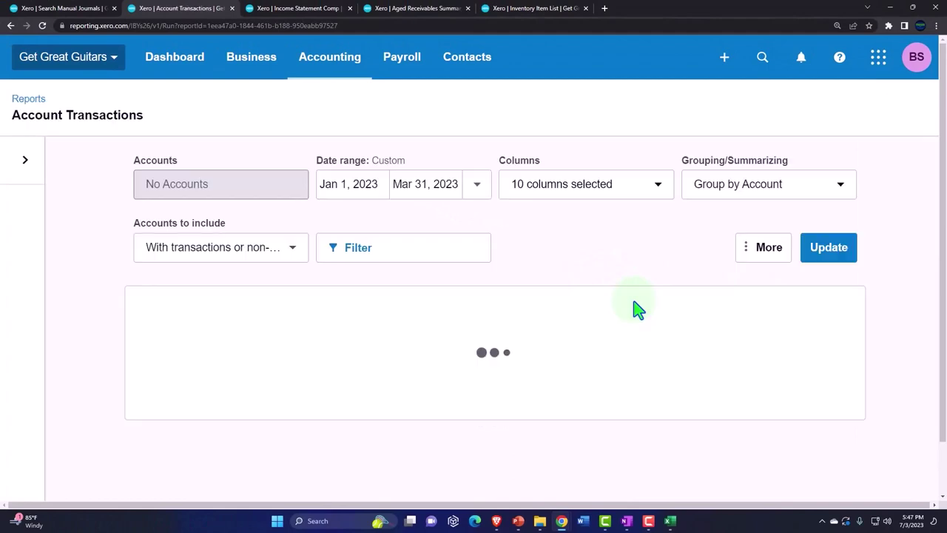
pyautogui.scroll(-2, 636, 297)
pyautogui.scroll(-7, 636, 298)
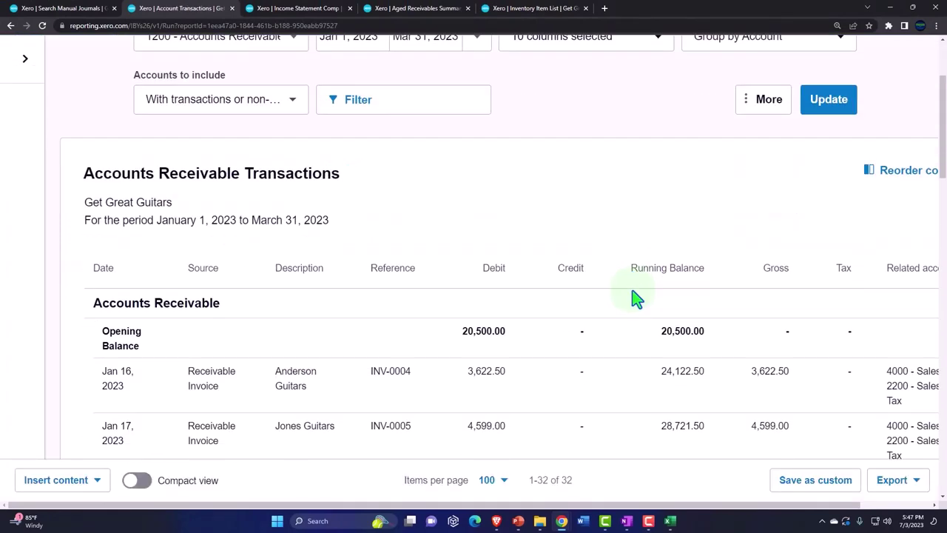
pyautogui.scroll(-10, 635, 297)
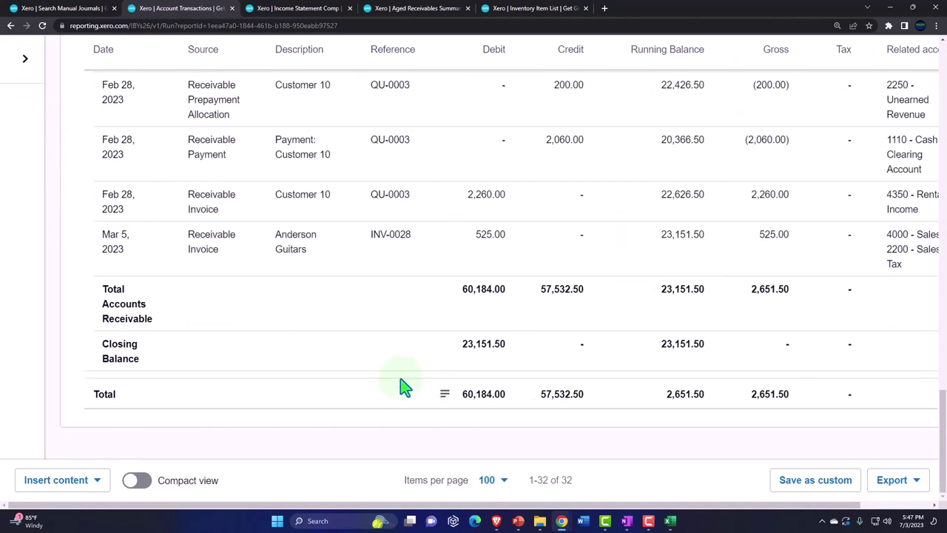
pyautogui.scroll(1, 396, 384)
pyautogui.scroll(1, 396, 381)
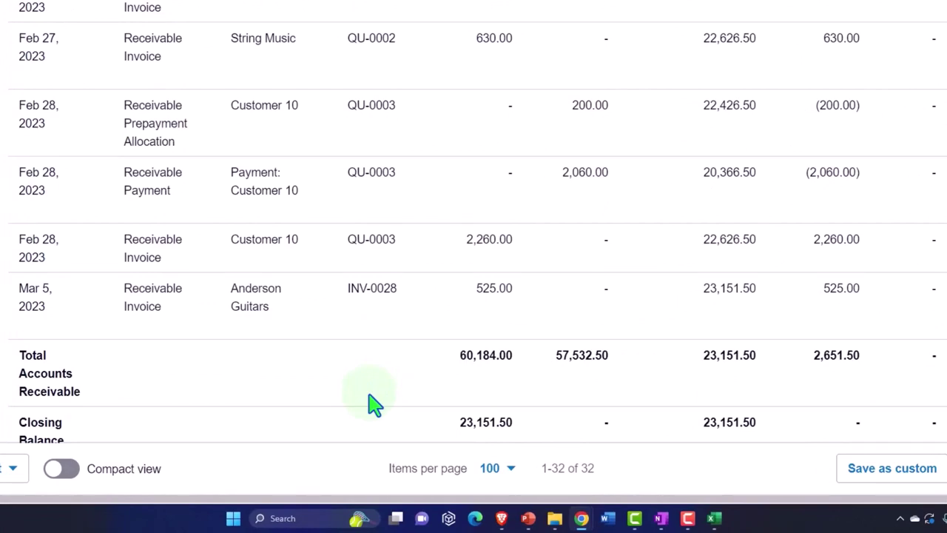
pyautogui.scroll(4, 366, 402)
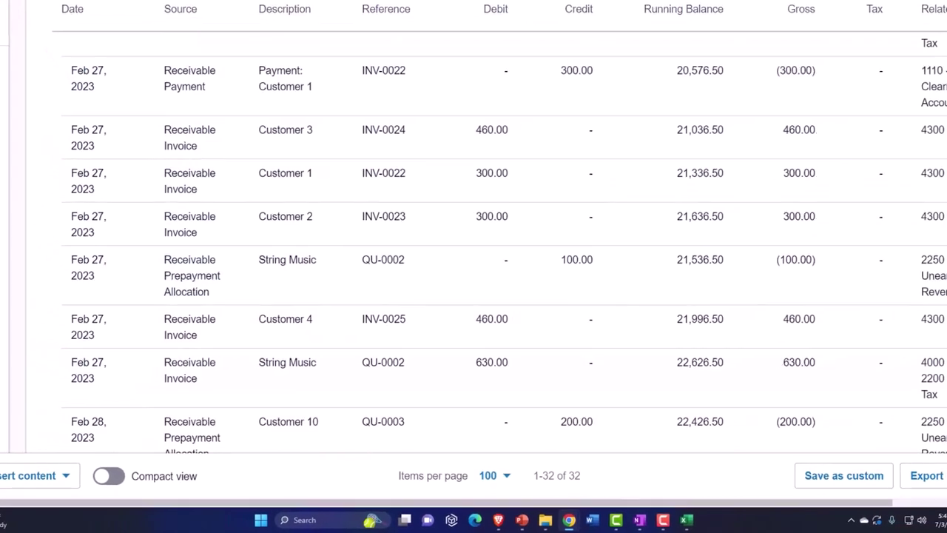
pyautogui.click(7, 20)
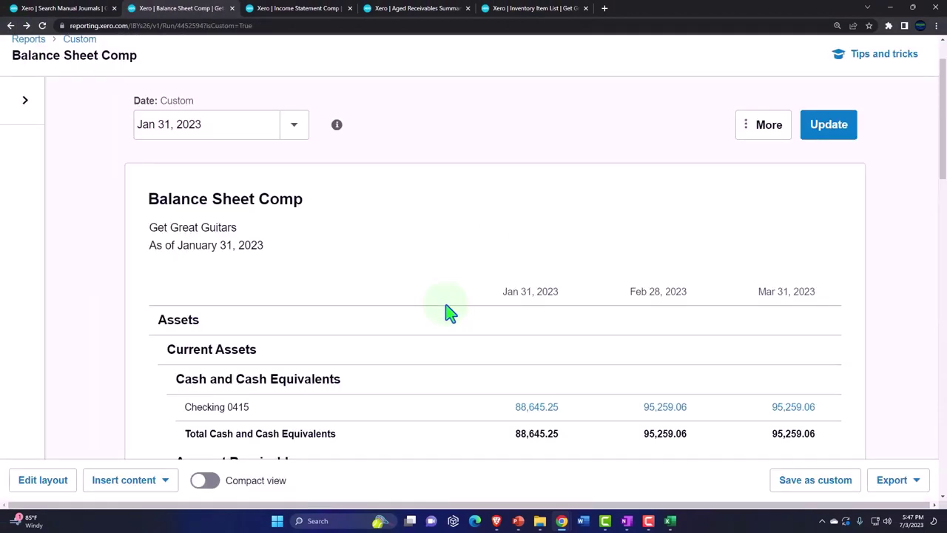
# Step: Examine the Accounts Receivable Adj transactions for the February 28 adjusting and March 1 reversing journals, then return to Balance Sheet Comp
pyautogui.scroll(-3, 450, 313)
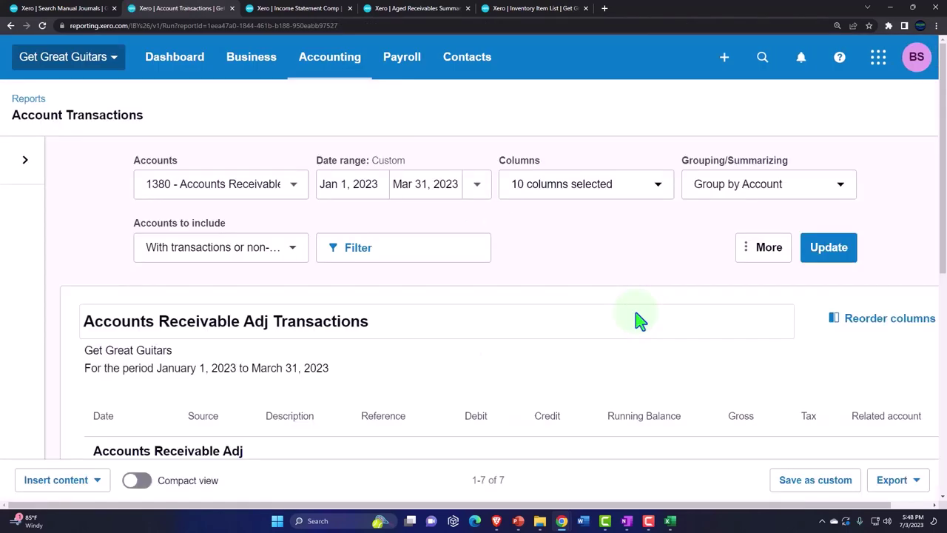
pyautogui.scroll(-6, 633, 314)
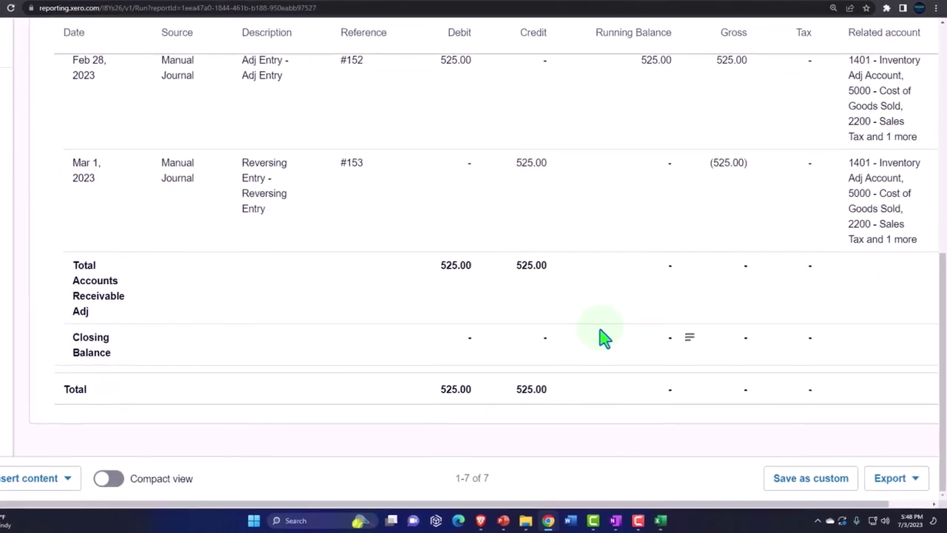
pyautogui.scroll(2, 600, 329)
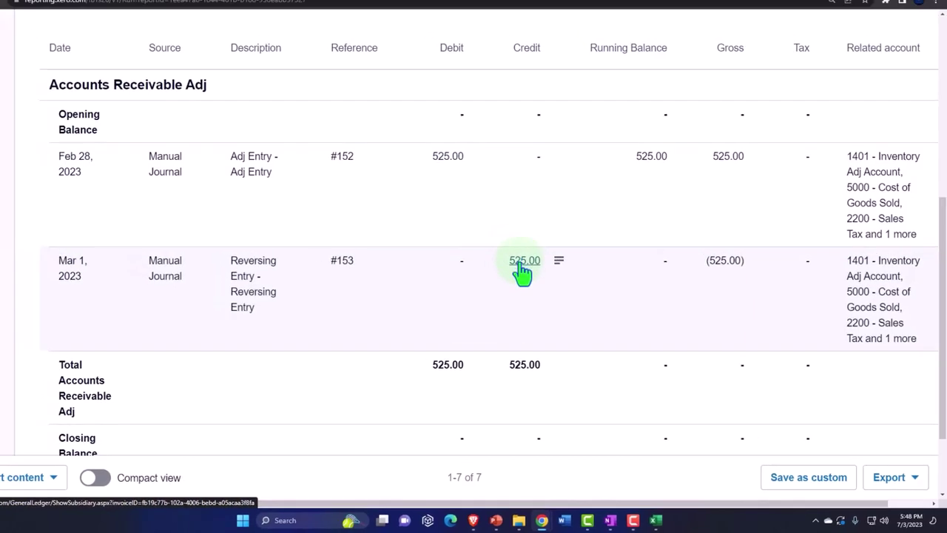
pyautogui.click(19, 27)
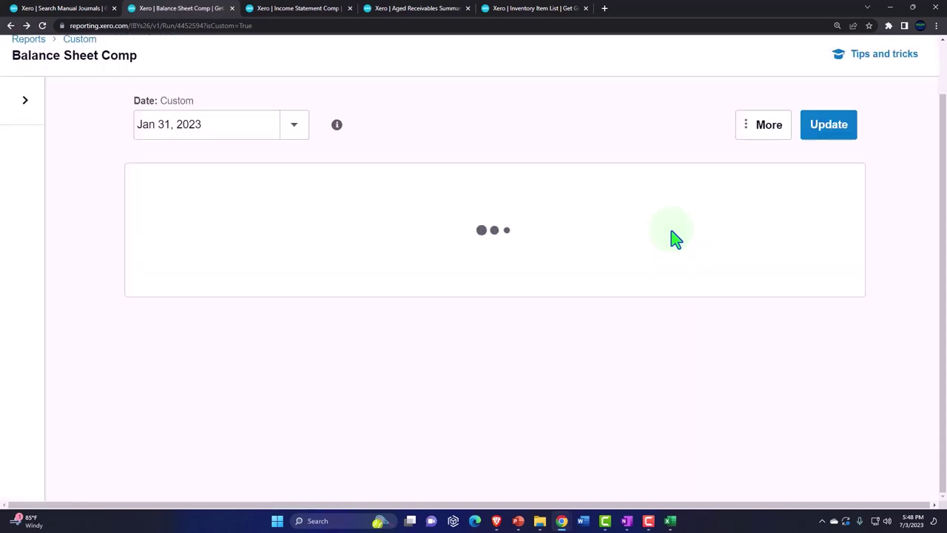
# Step: Examine the receivable and inventory amounts on Balance Sheet Comp, then switch to Income Statement Comp and update it
pyautogui.scroll(-3, 673, 244)
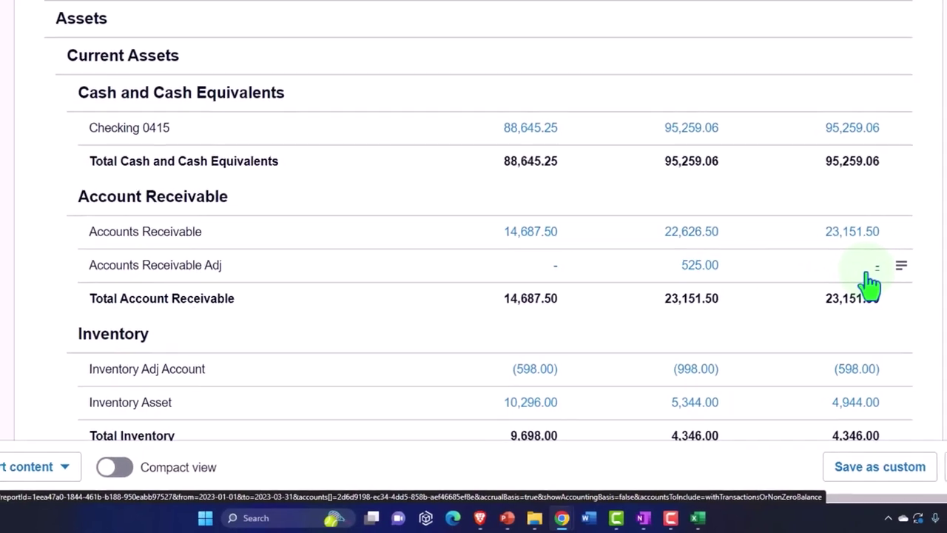
pyautogui.click(311, 12)
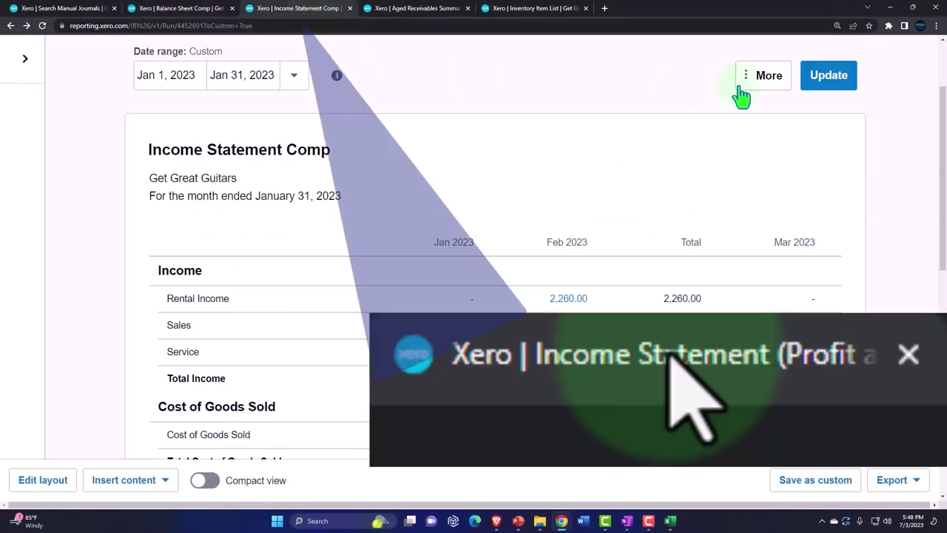
pyautogui.click(816, 78)
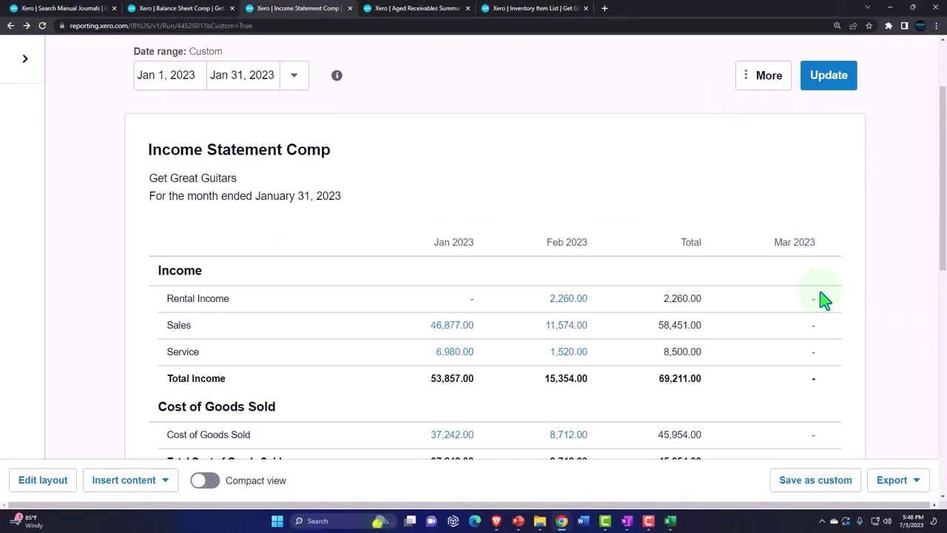
pyautogui.scroll(-1, 824, 298)
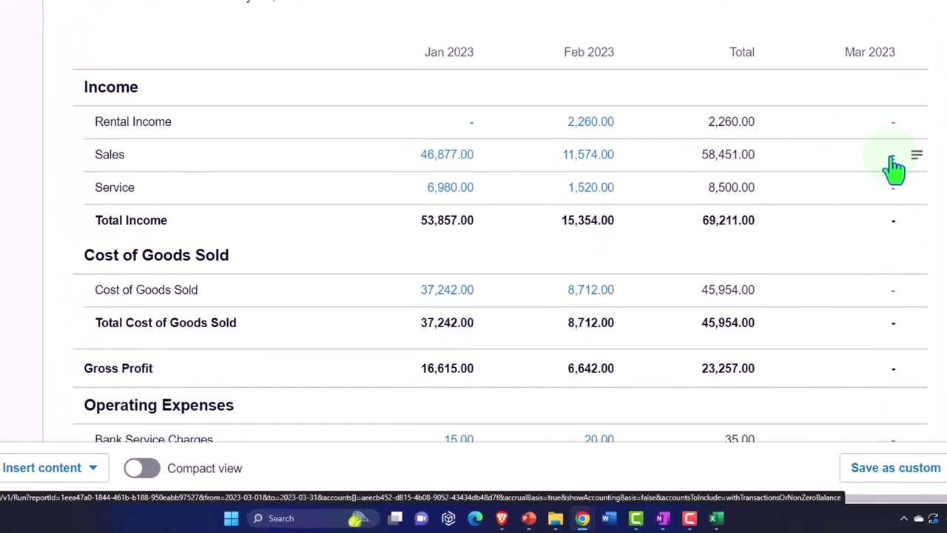
# Step: Open the March 2023 Sales transactions from Income Statement Comp and compare the reversing journal with the invoice
pyautogui.click(892, 159)
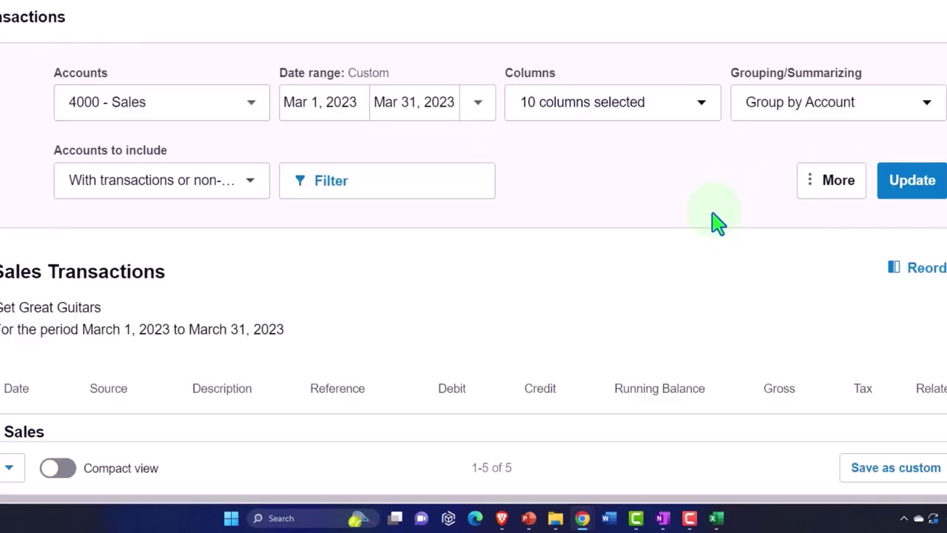
pyautogui.scroll(-2, 714, 222)
pyautogui.scroll(-3, 714, 222)
pyautogui.scroll(1, 707, 266)
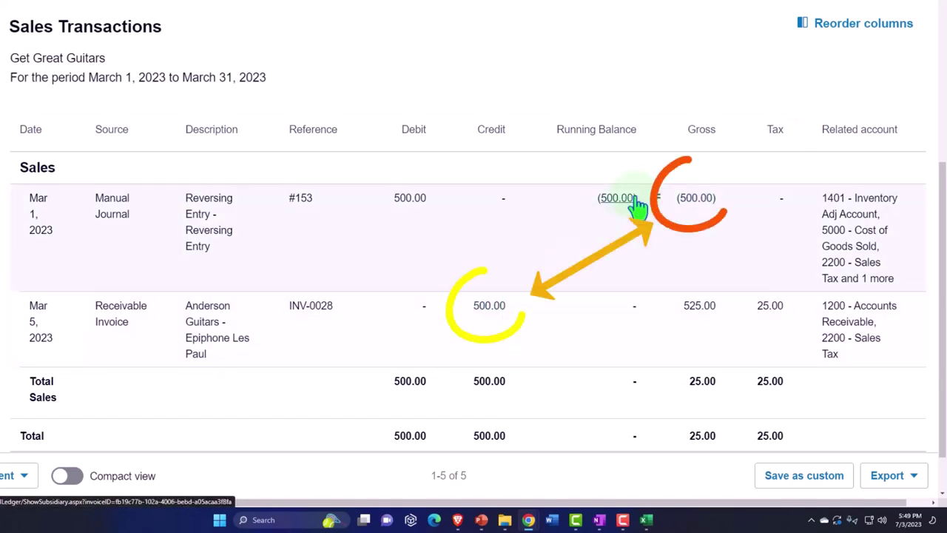
# Step: Set the start date of the Sales transactions report to February 28, 2023, and update it
pyautogui.scroll(4, 461, 285)
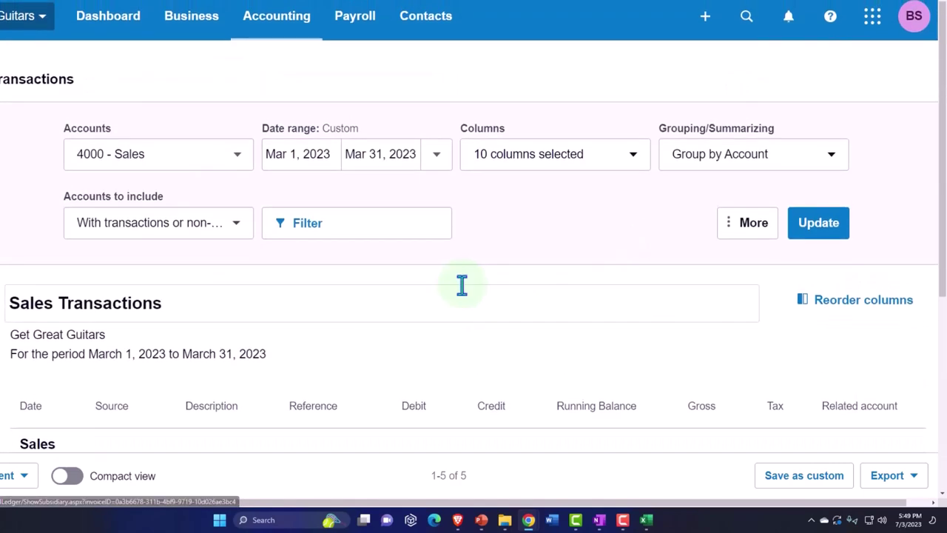
pyautogui.click(326, 154)
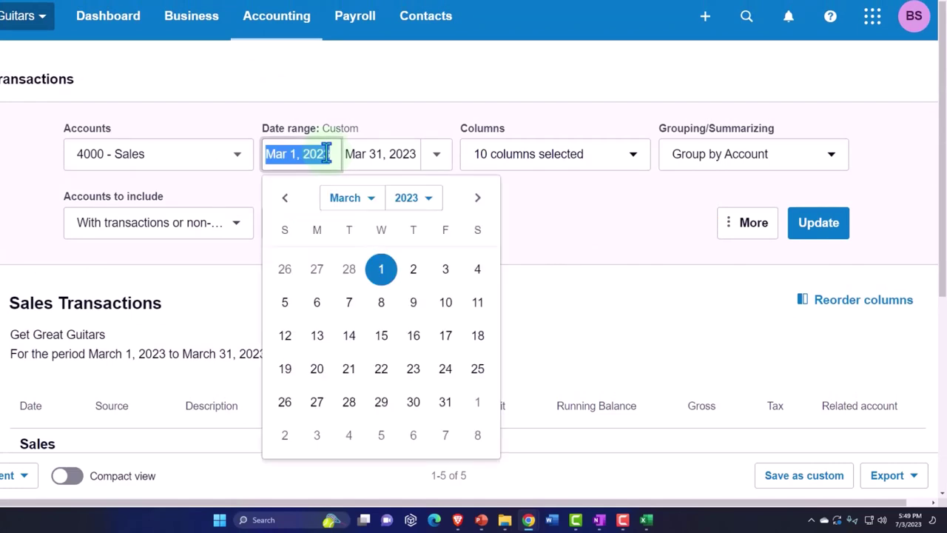
pyautogui.click(373, 200)
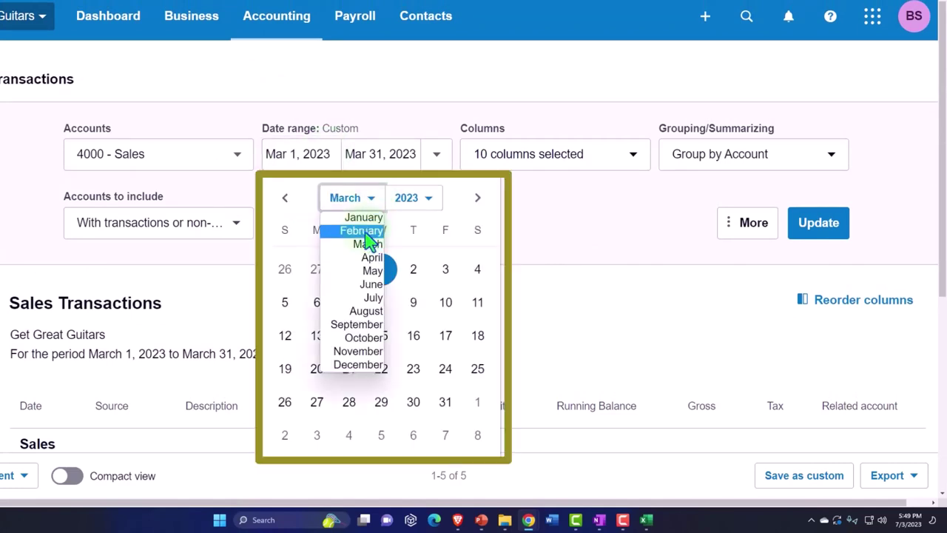
pyautogui.click(364, 229)
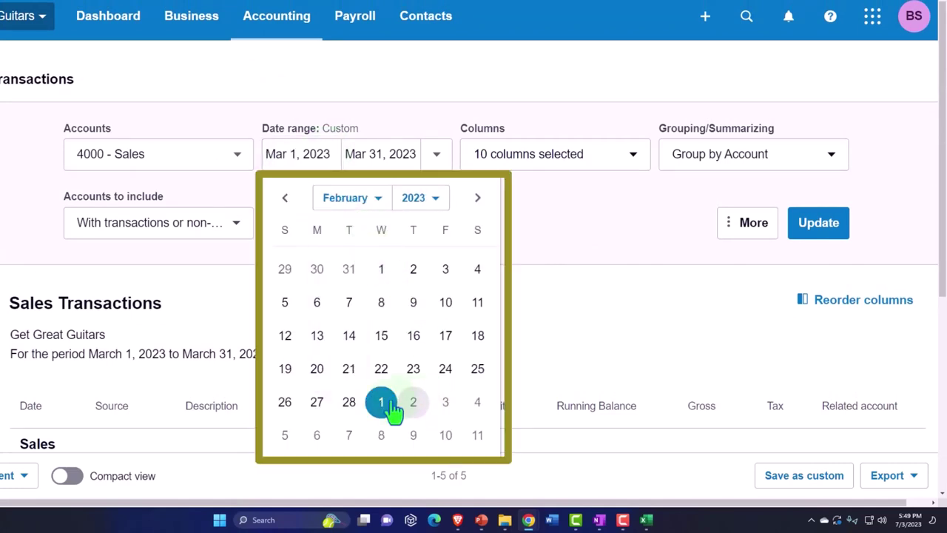
pyautogui.click(348, 402)
pyautogui.click(818, 224)
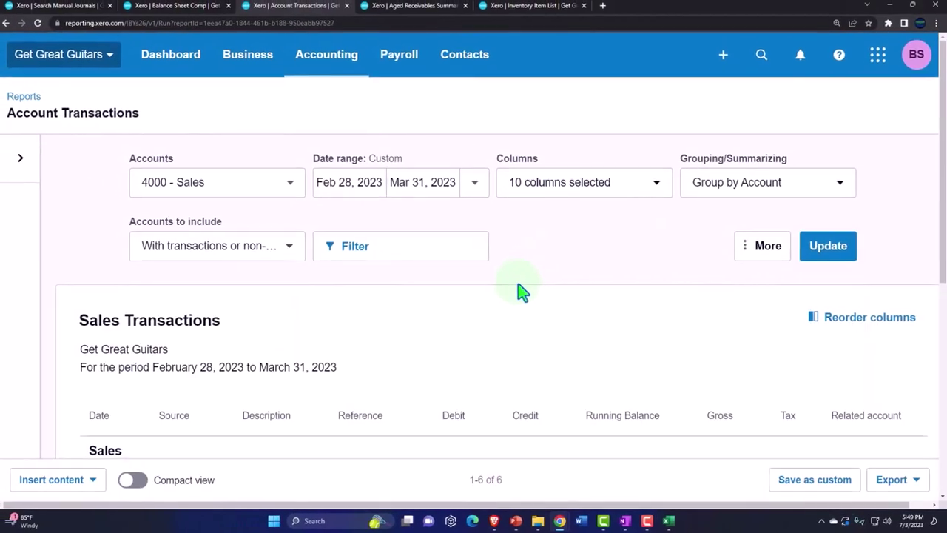
# Step: Examine the Sales amounts of the February 28 adjusting journal, March 1 reversing journal and March 5 invoice, then return to Income Statement Comp
pyautogui.scroll(-3, 510, 281)
pyautogui.scroll(-2, 520, 293)
pyautogui.scroll(2, 509, 321)
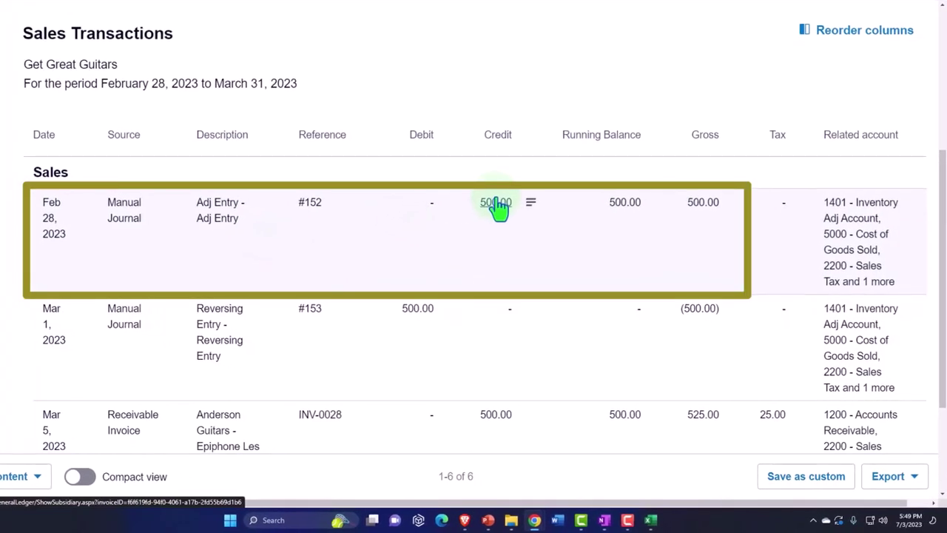
pyautogui.scroll(-2, 497, 207)
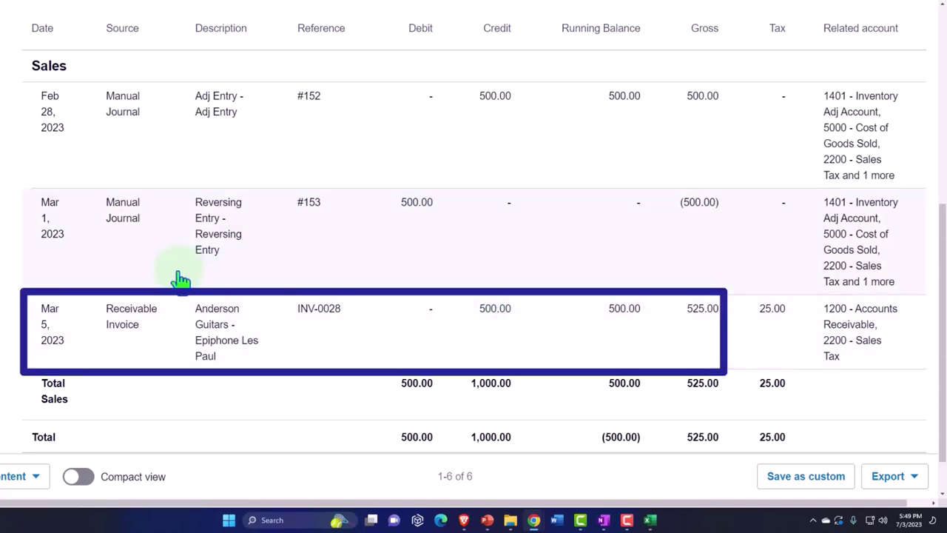
pyautogui.scroll(1, 180, 282)
pyautogui.scroll(1, 179, 281)
pyautogui.scroll(-2, 180, 281)
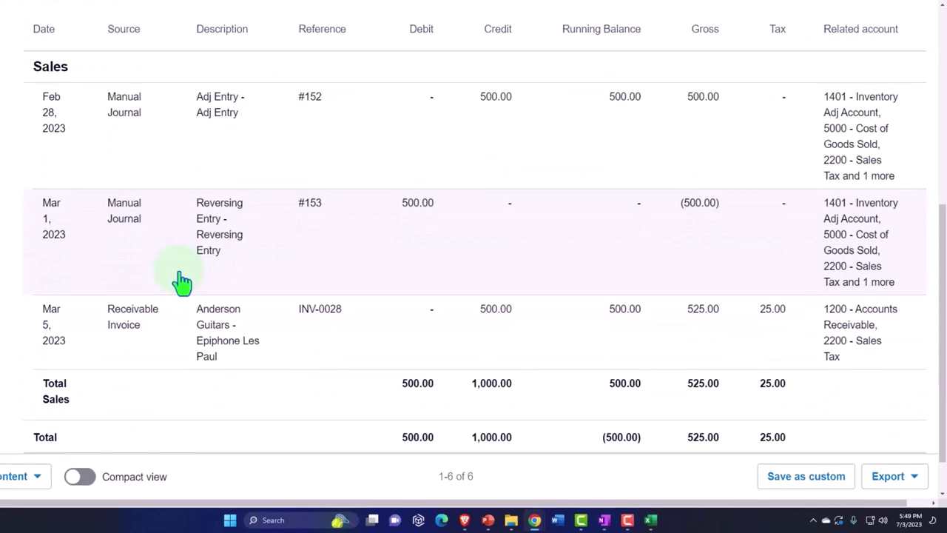
pyautogui.scroll(1, 194, 289)
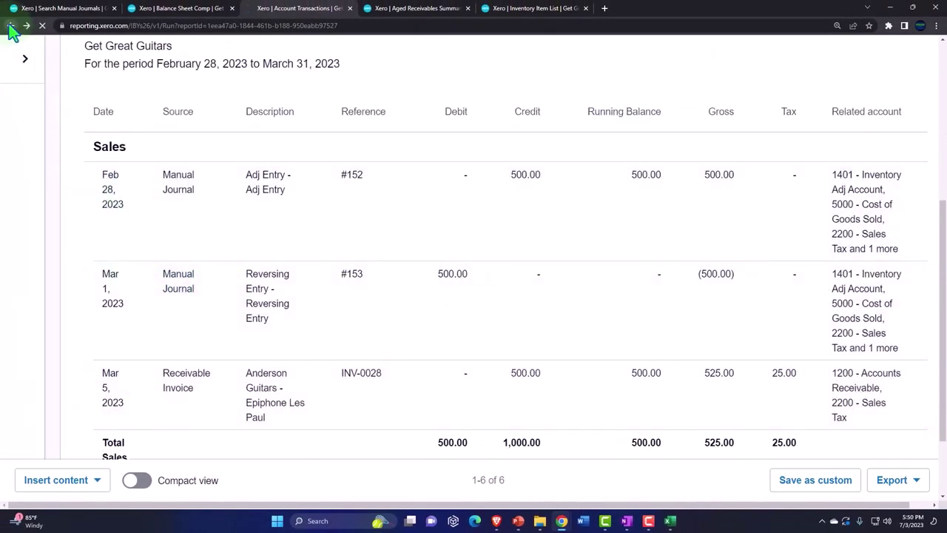
# Step: Switch to Balance Sheet Comp and open the transactions behind the March 31, 2023 Sales Tax balance
pyautogui.click(167, 9)
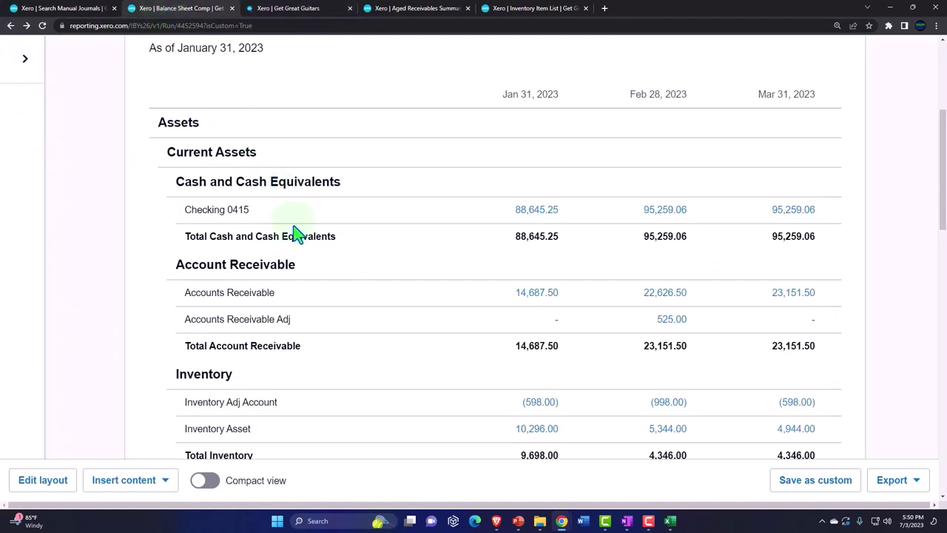
pyautogui.scroll(-7, 296, 233)
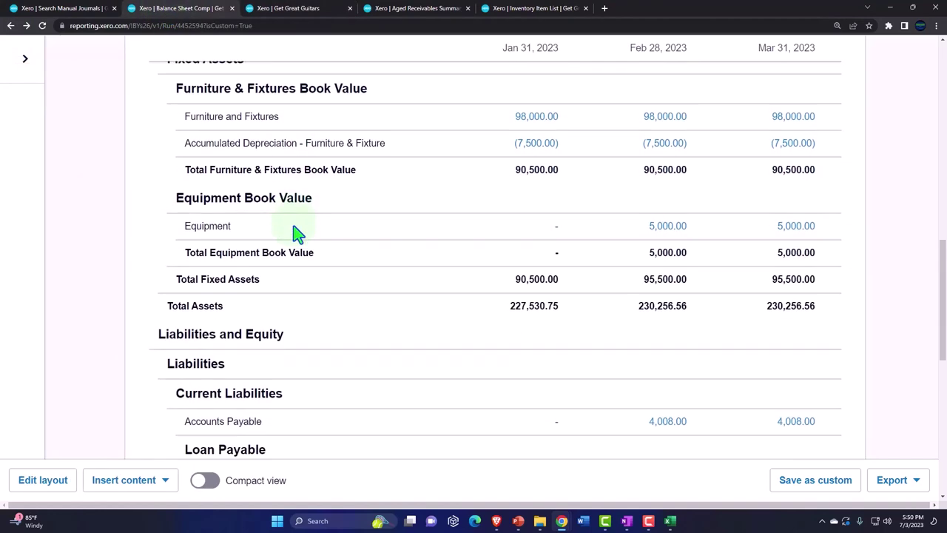
pyautogui.scroll(-4, 295, 233)
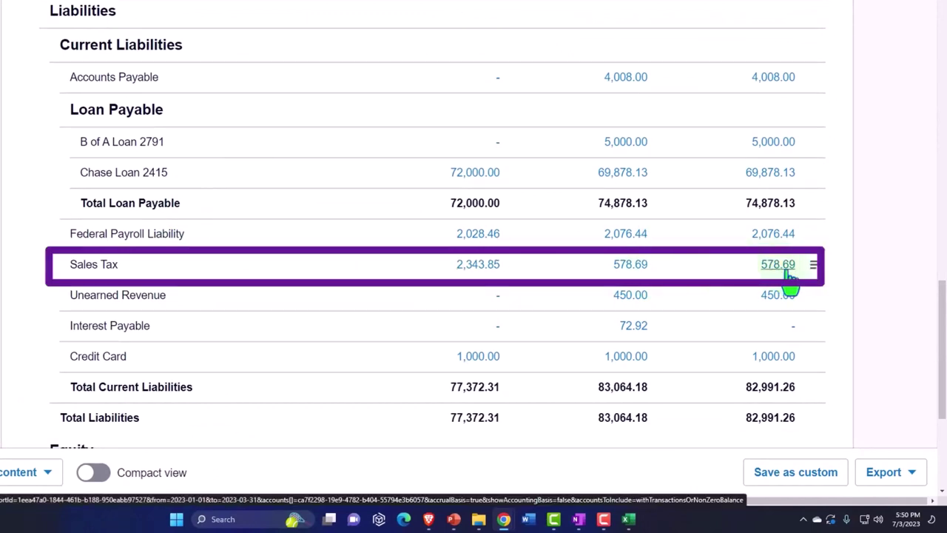
pyautogui.click(786, 272)
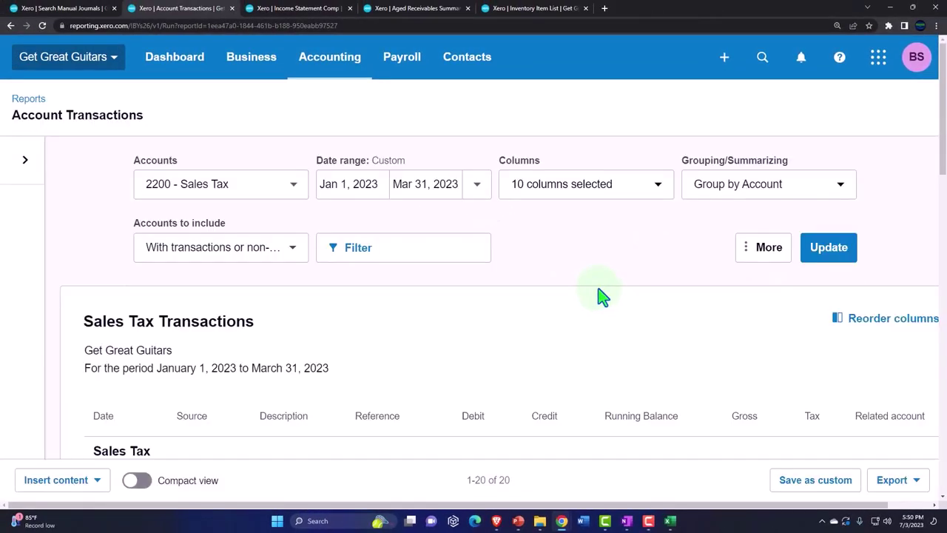
# Step: Examine the Sales Tax entries for the adjusting journal, the reversing journal and the March 5 invoice, then return to Balance Sheet Comp
pyautogui.scroll(-15, 601, 295)
pyautogui.scroll(1, 600, 296)
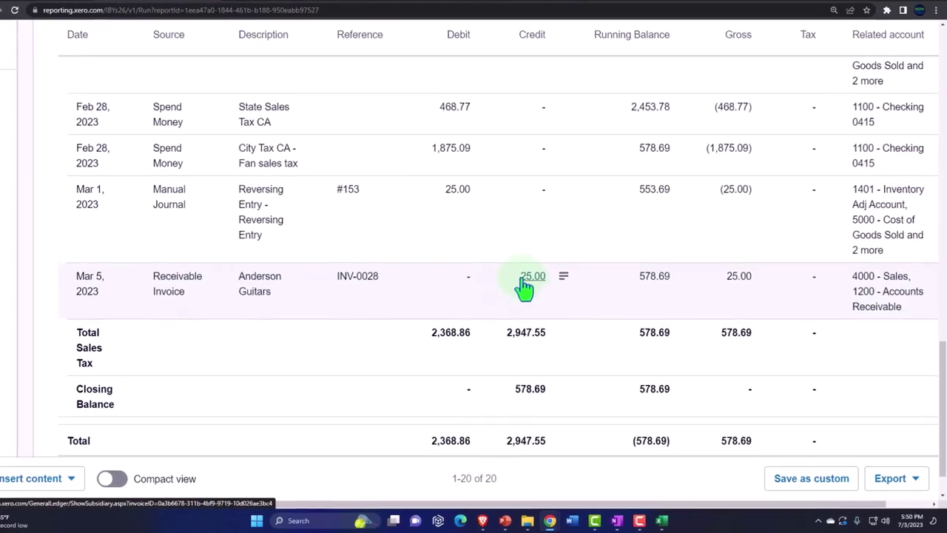
pyautogui.scroll(1, 444, 244)
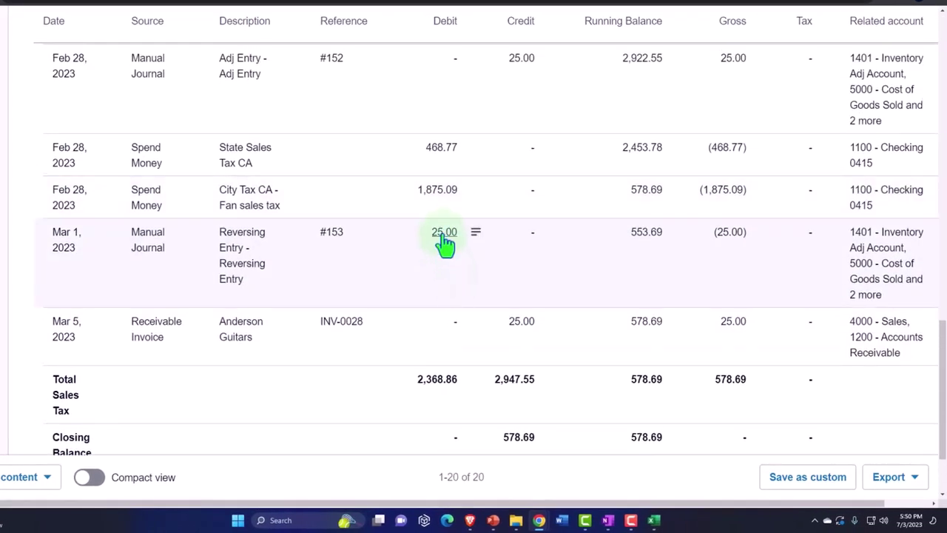
pyautogui.scroll(1, 443, 244)
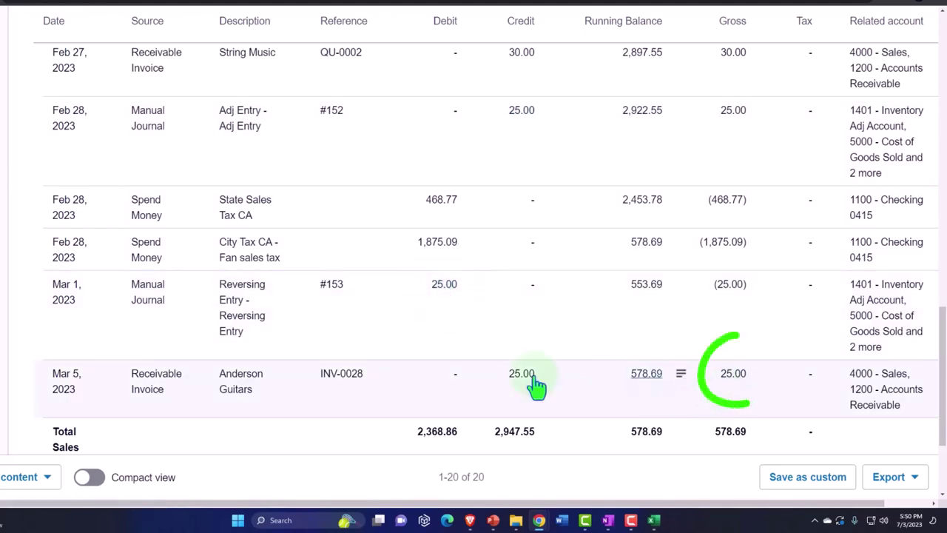
pyautogui.scroll(15, 99, 332)
pyautogui.scroll(3, 135, 340)
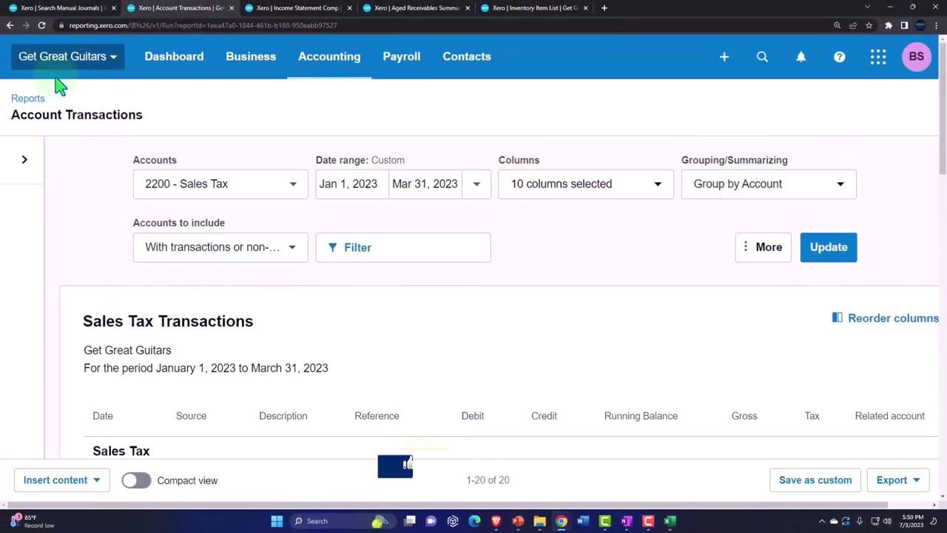
pyautogui.click(2, 21)
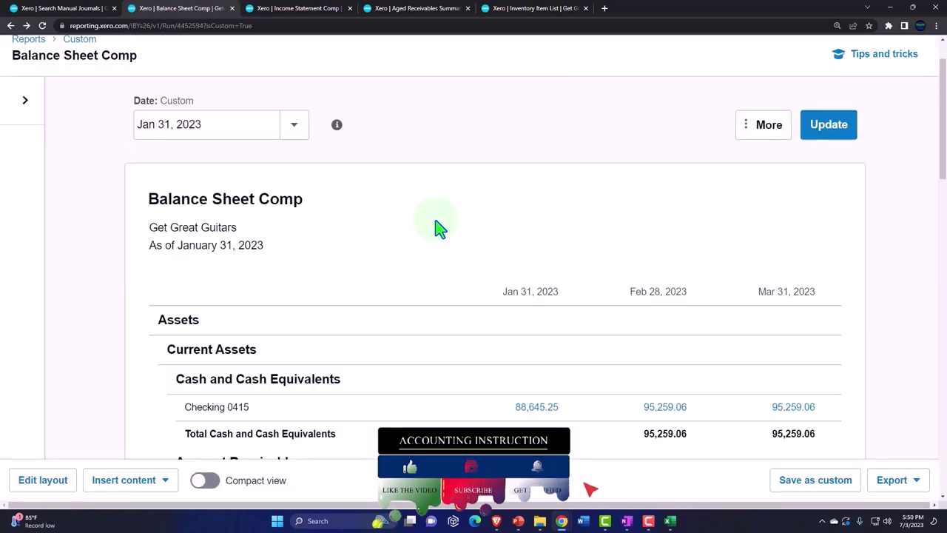
# Step: Examine the adjusting and reversing journals behind the March 31, 2023 Inventory Adj Account balance, then return to Balance Sheet Comp
pyautogui.scroll(-5, 438, 229)
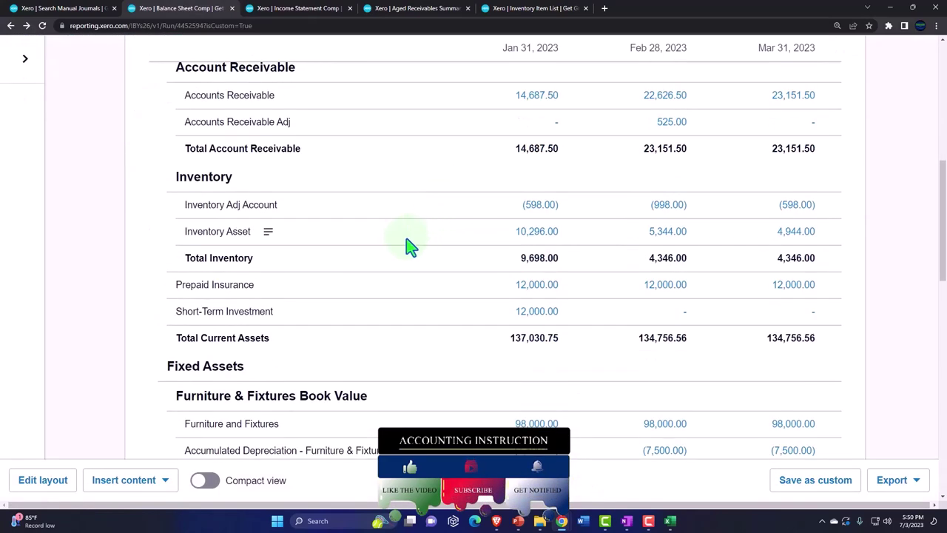
pyautogui.scroll(-2, 408, 246)
pyautogui.scroll(2, 408, 246)
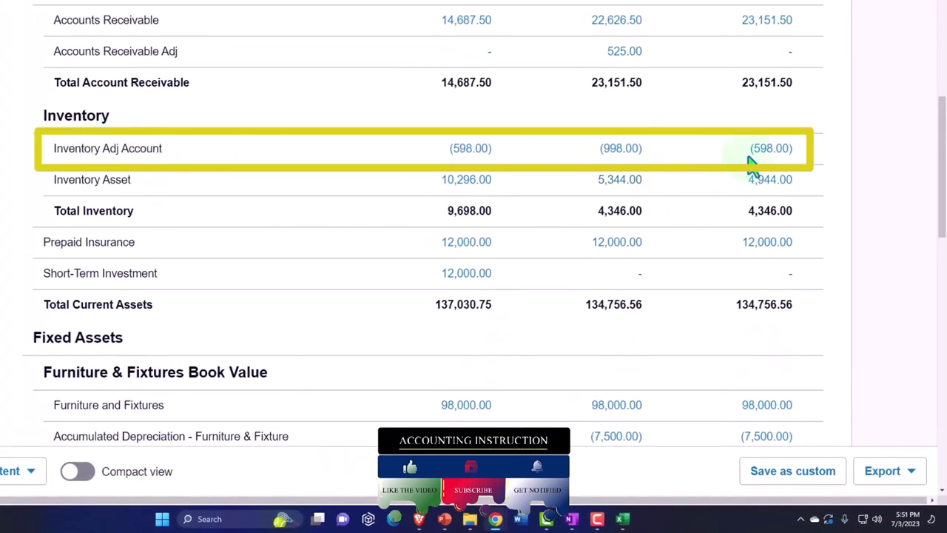
pyautogui.click(770, 155)
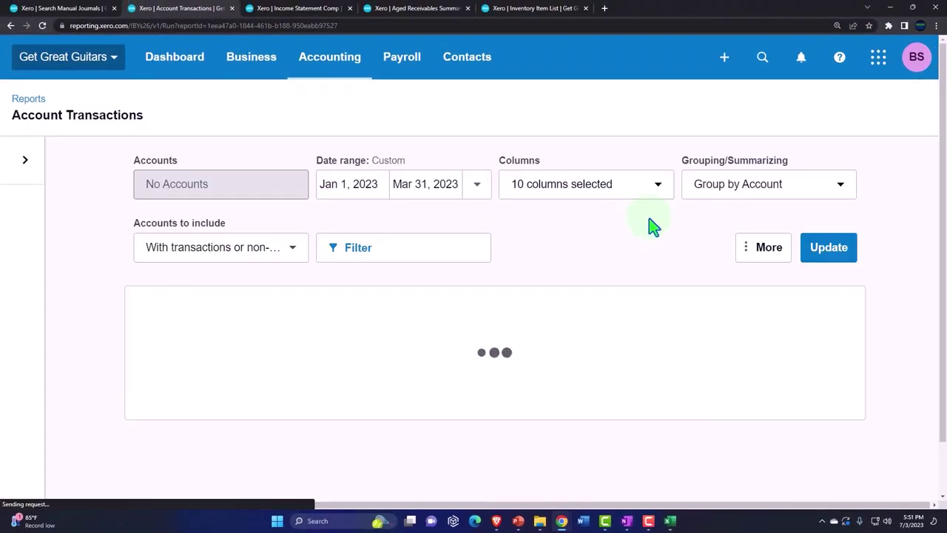
pyautogui.scroll(-3, 651, 226)
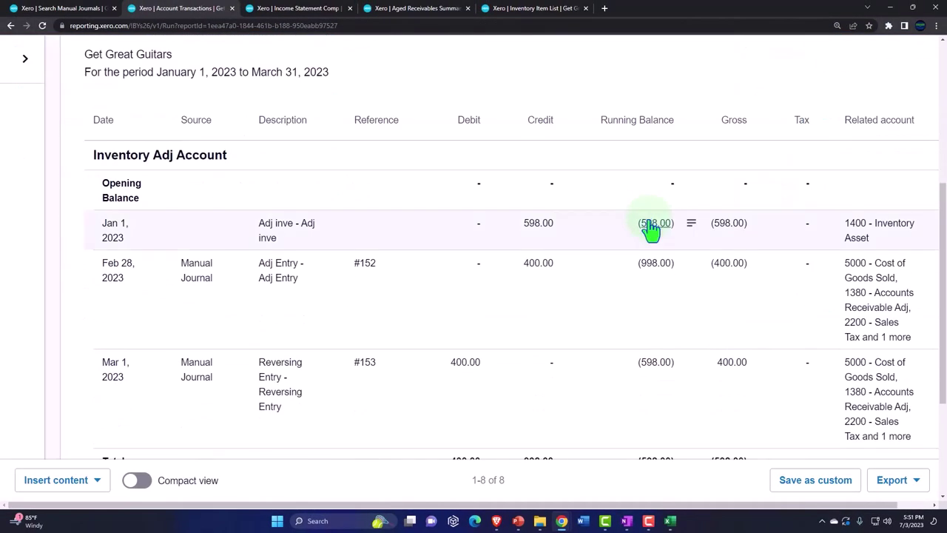
pyautogui.scroll(-3, 651, 228)
pyautogui.scroll(2, 634, 292)
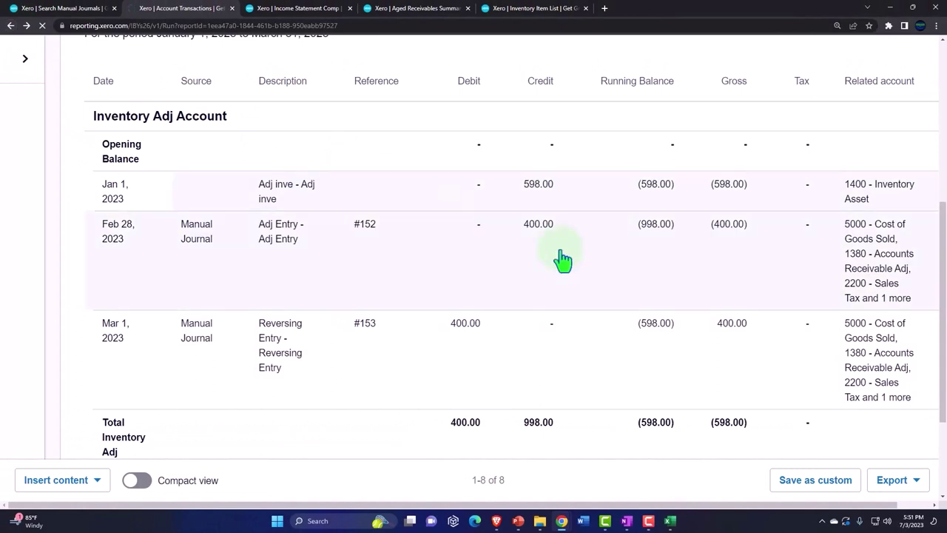
pyautogui.scroll(-1, 656, 302)
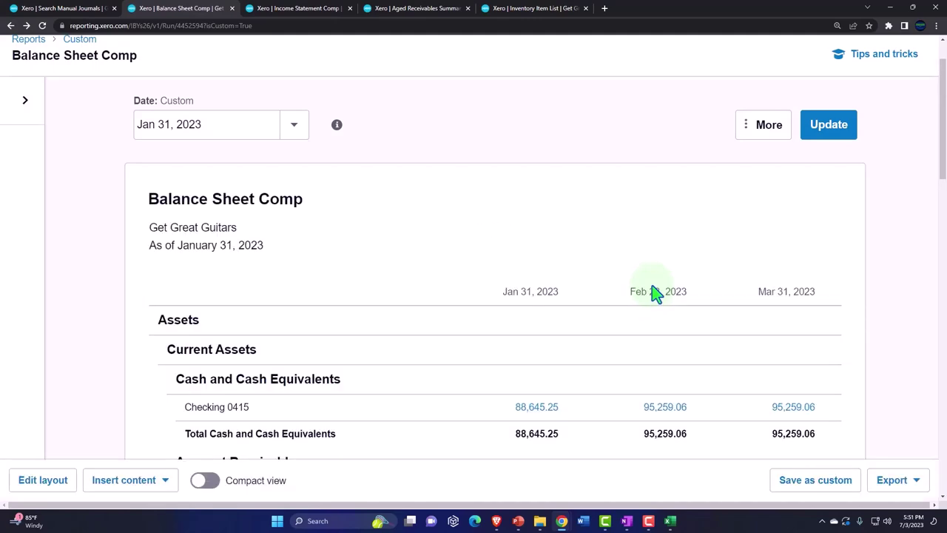
# Step: Review the receivable and inventory balances, then switch to Income Statement Comp and open the March 2023 Cost of Goods Sold transactions
pyautogui.scroll(-4, 652, 293)
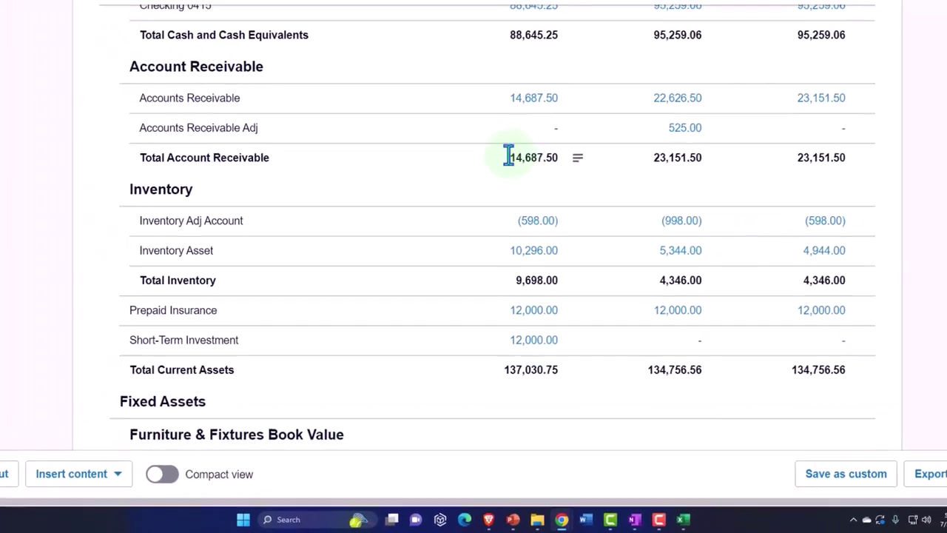
pyautogui.click(305, 13)
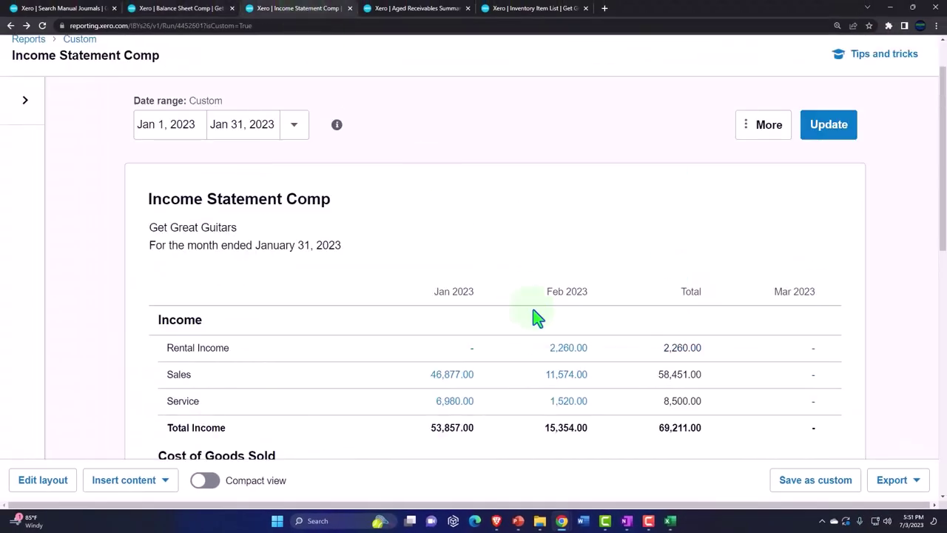
pyautogui.scroll(-2, 715, 207)
pyautogui.scroll(-1, 718, 226)
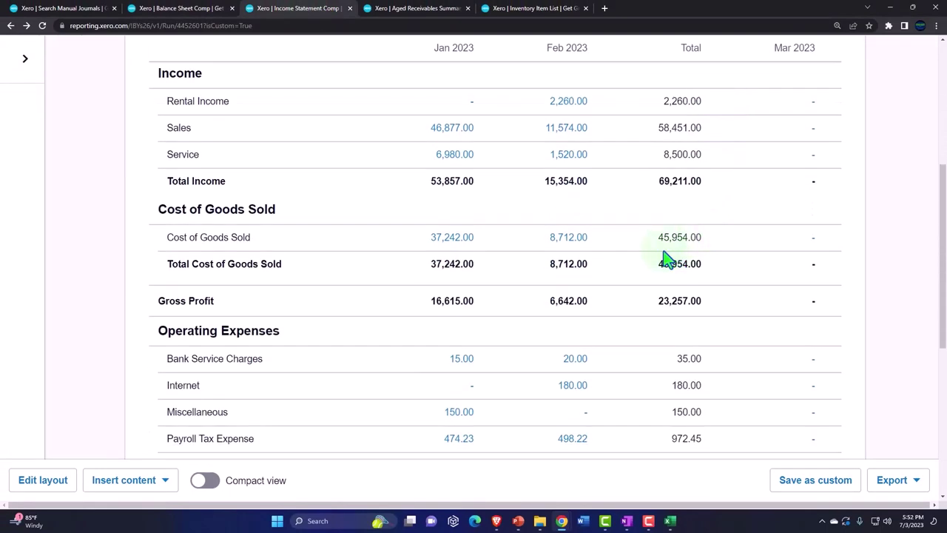
pyautogui.click(813, 244)
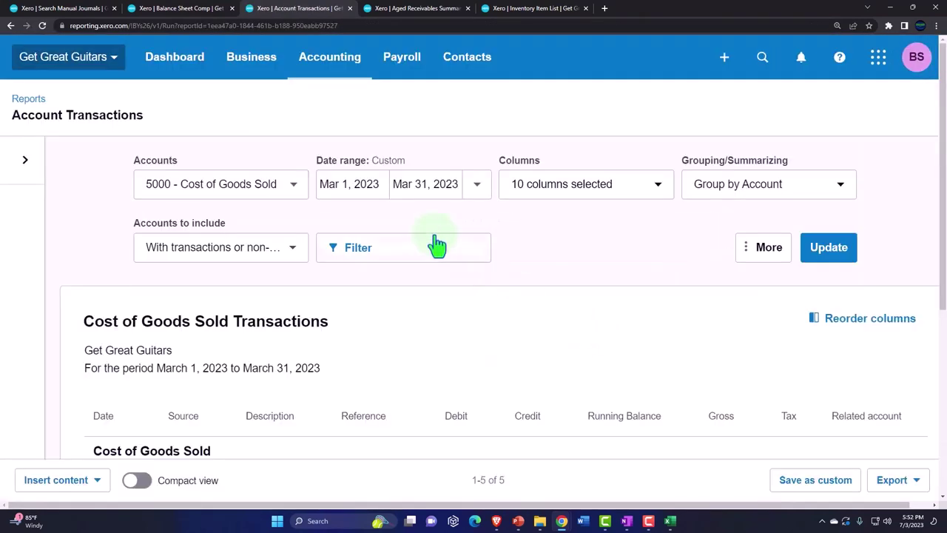
# Step: Set the start of the Cost of Goods Sold transactions report's date range to Feb 28, 2023 and update the report
pyautogui.click(375, 186)
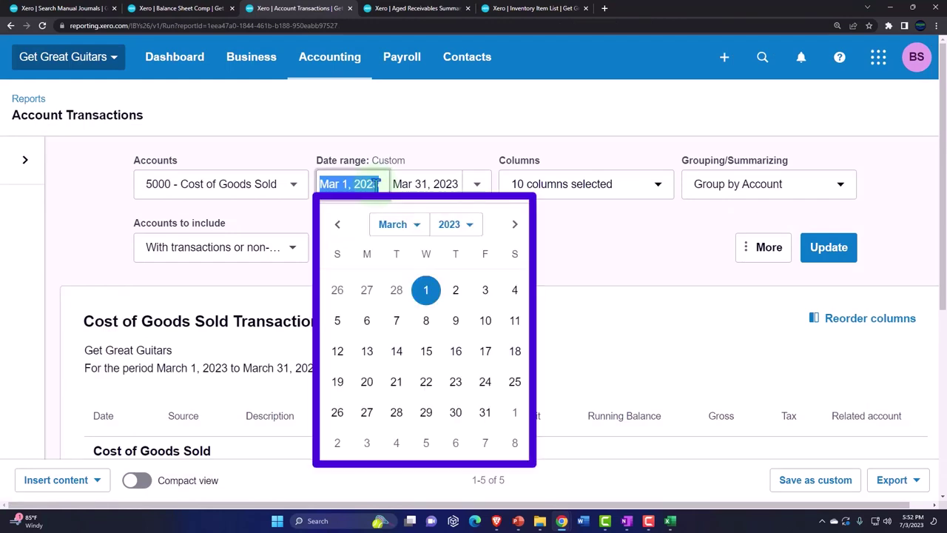
pyautogui.click(414, 228)
pyautogui.click(408, 254)
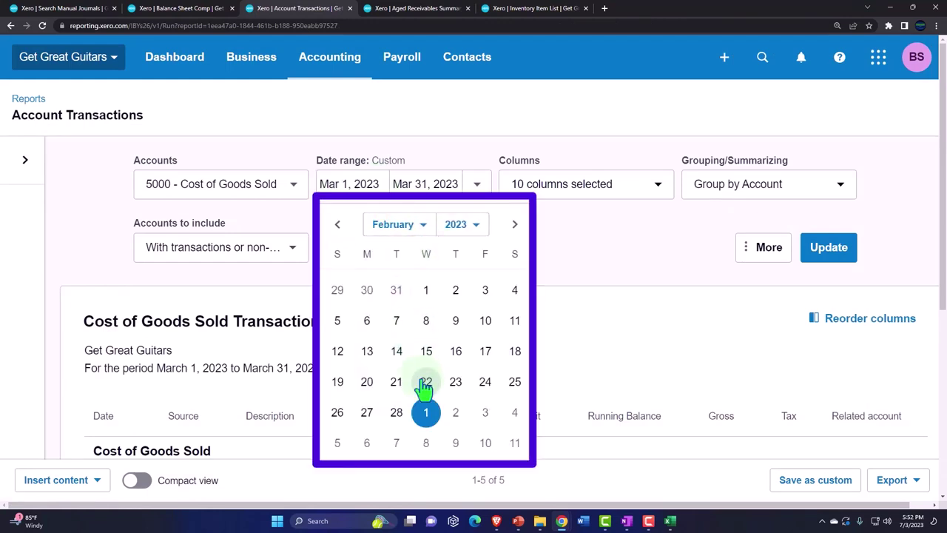
pyautogui.click(396, 412)
pyautogui.click(808, 261)
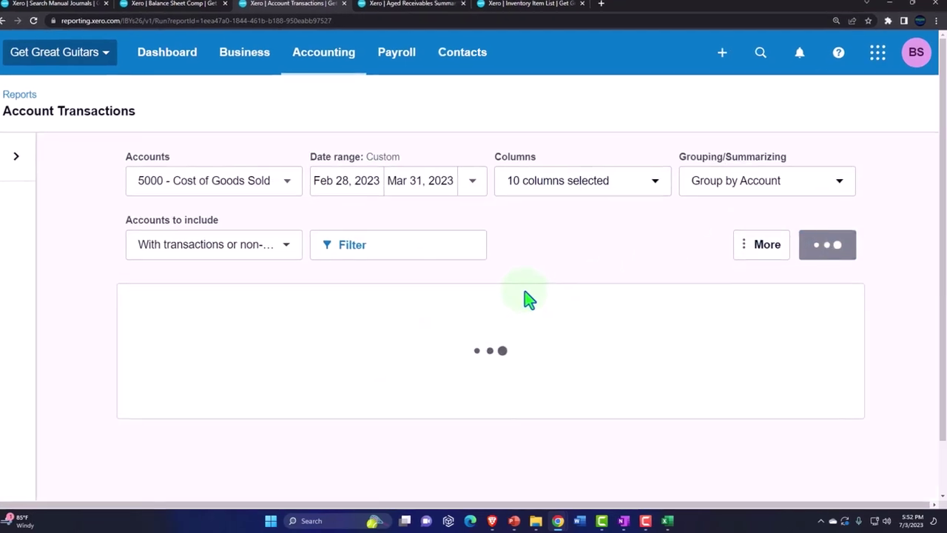
# Step: Examine the Cost of Goods Sold entries for the adjusting journal, reversing journal and March 5 invoice, then return to Income Statement Comp
pyautogui.scroll(-3, 510, 290)
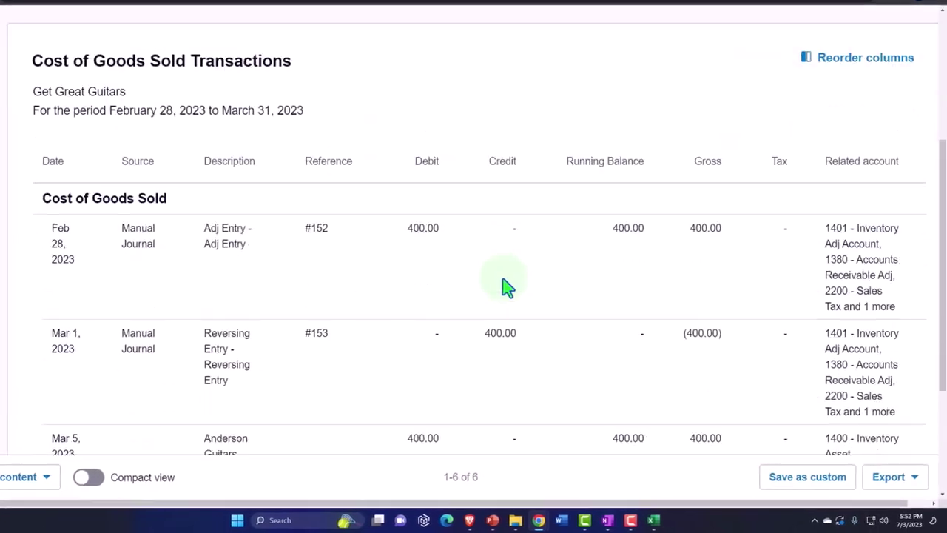
pyautogui.scroll(-3, 506, 287)
pyautogui.scroll(1, 503, 286)
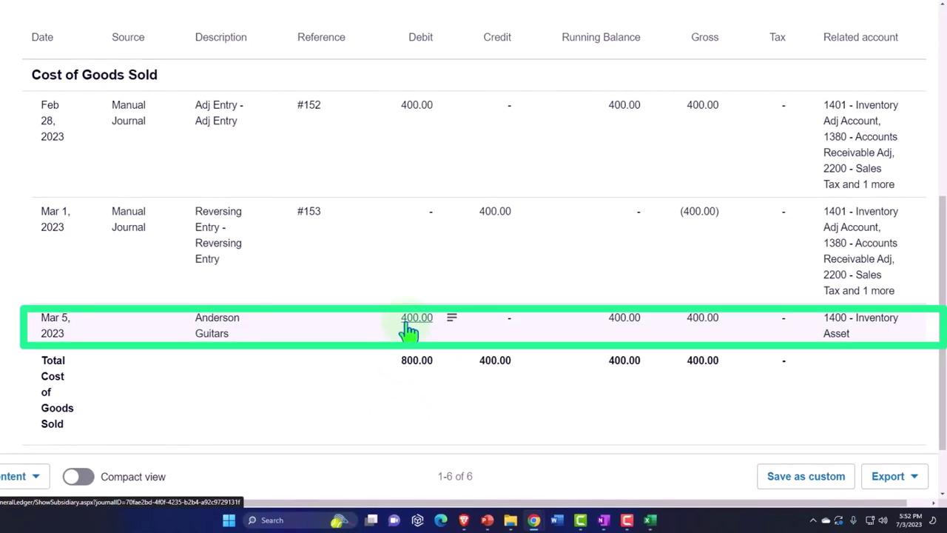
pyautogui.scroll(1, 408, 296)
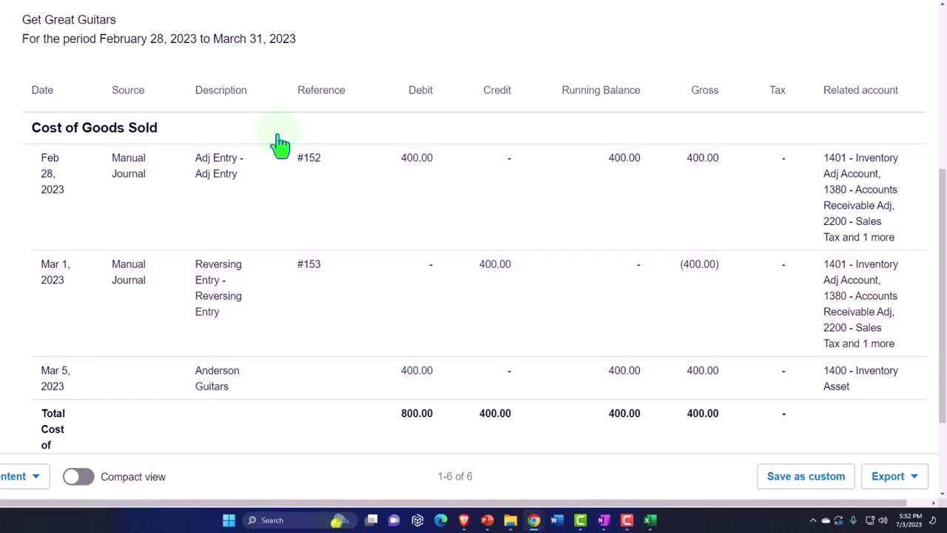
pyautogui.click(324, 162)
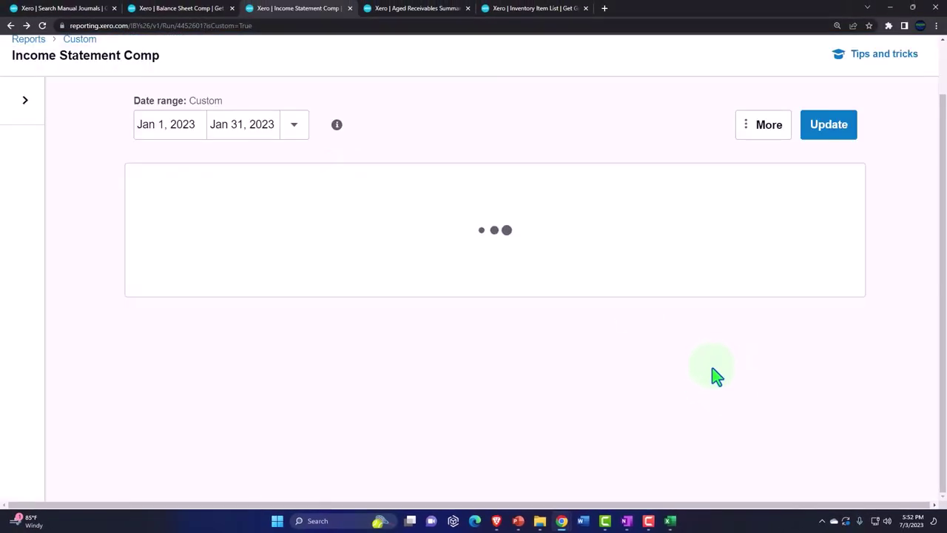
pyautogui.scroll(-3, 717, 373)
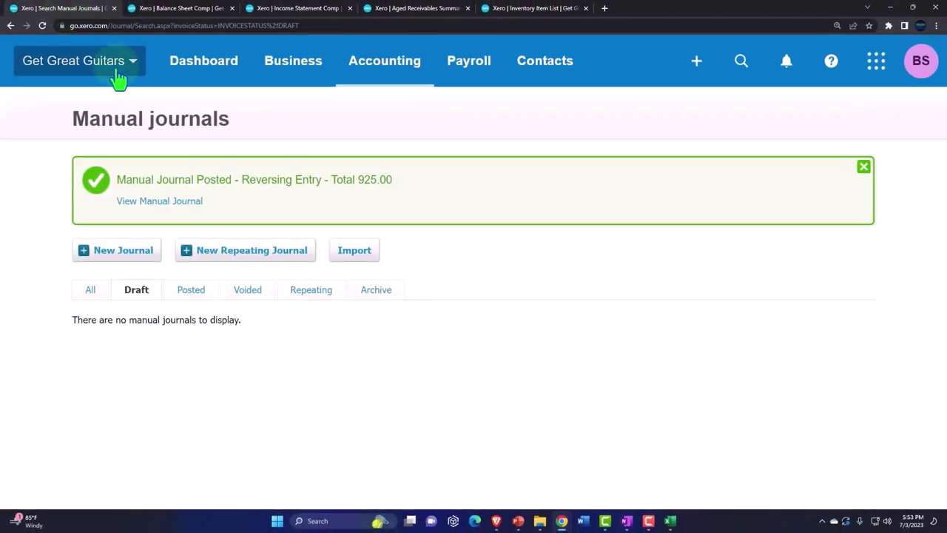
# Step: From Manual journals, open the list of all contacts and locate Anderson Guitars
pyautogui.click(390, 74)
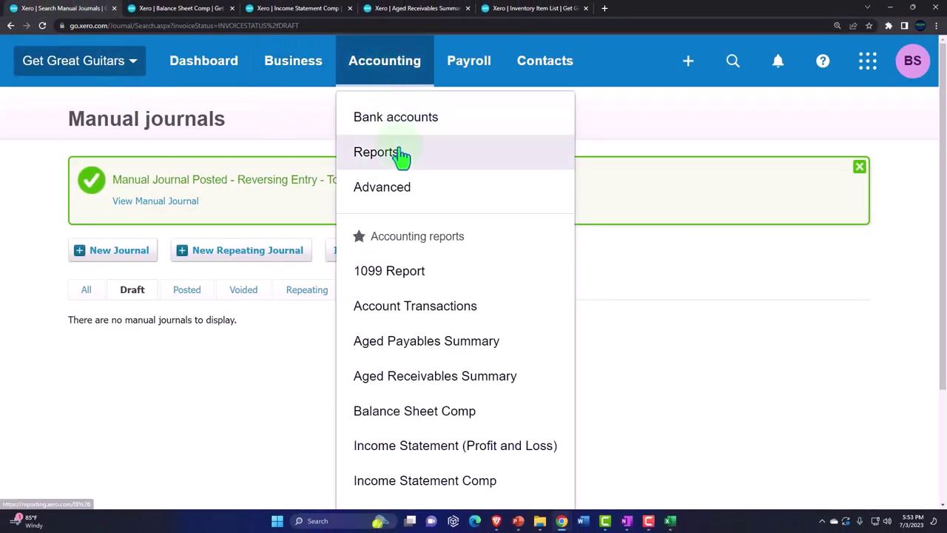
pyautogui.hotkey('ctrl', '-')
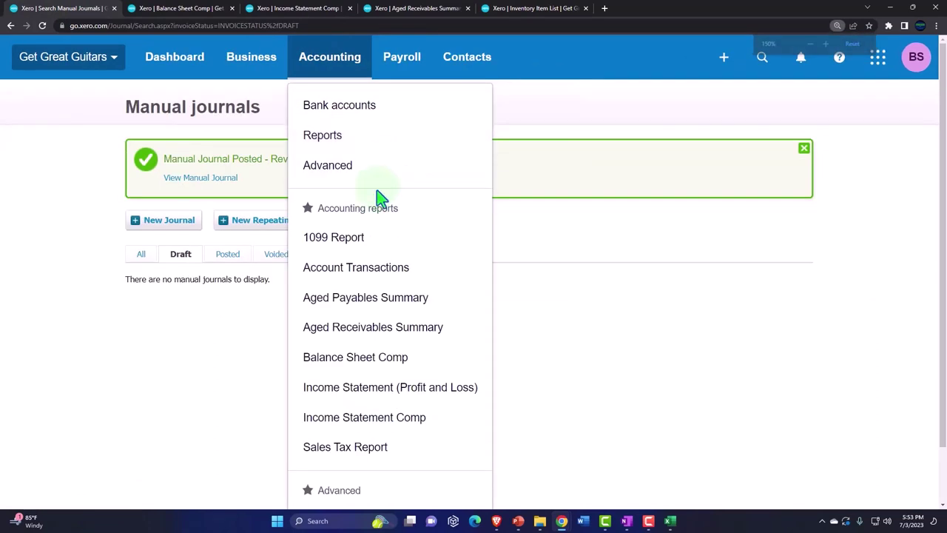
pyautogui.click(467, 70)
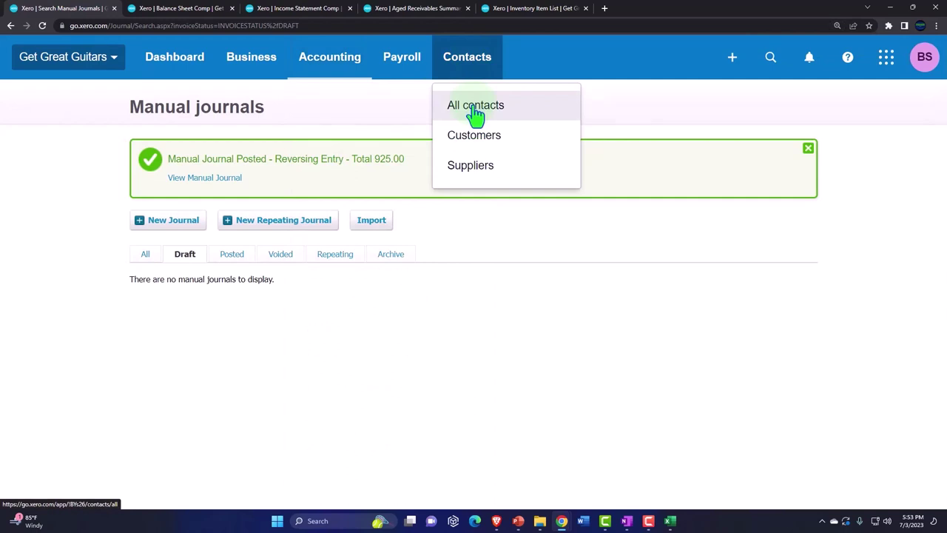
pyautogui.click(475, 109)
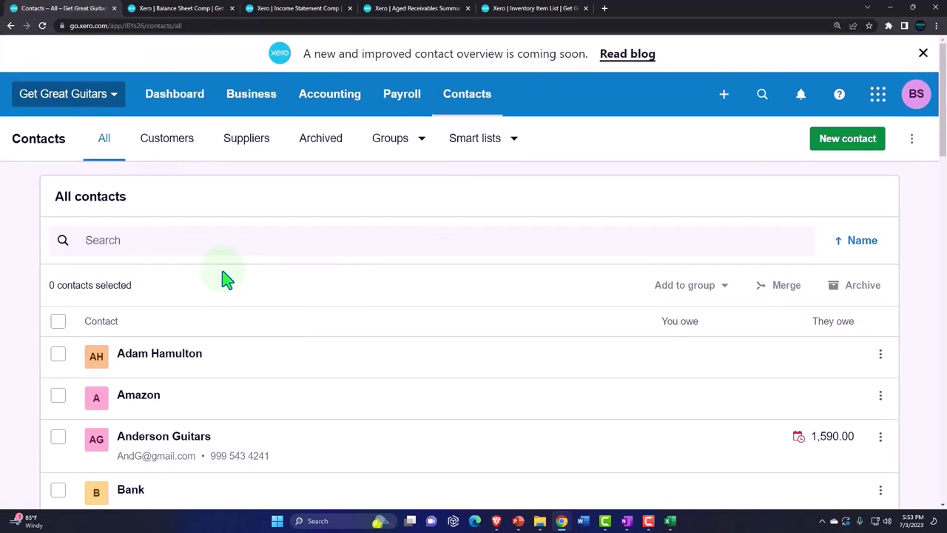
pyautogui.scroll(-2, 224, 279)
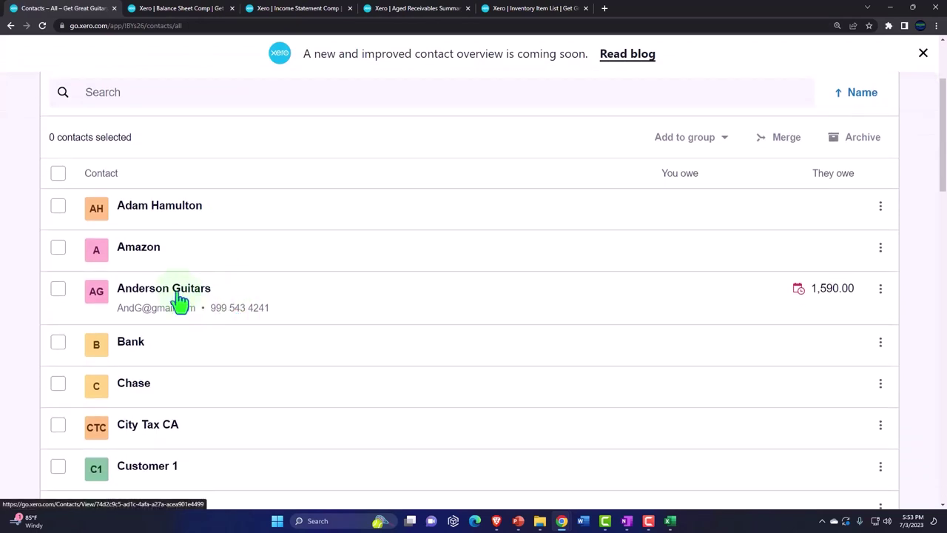